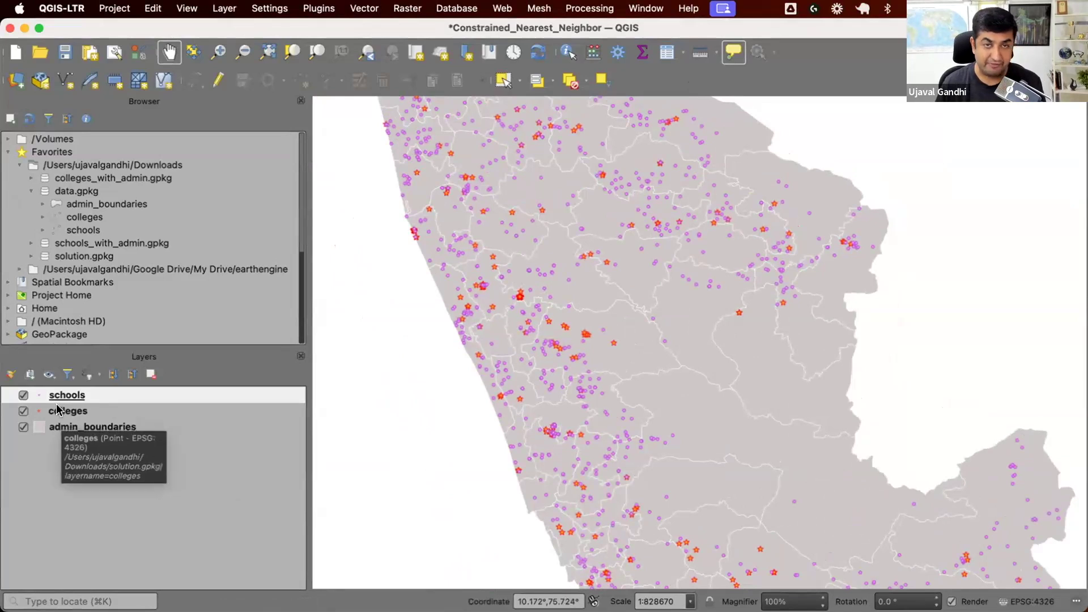
Select the admin_boundaries layer and examine how schools and colleges lie within the boundaries, showing a region's name as a map tip
left_click(90, 434)
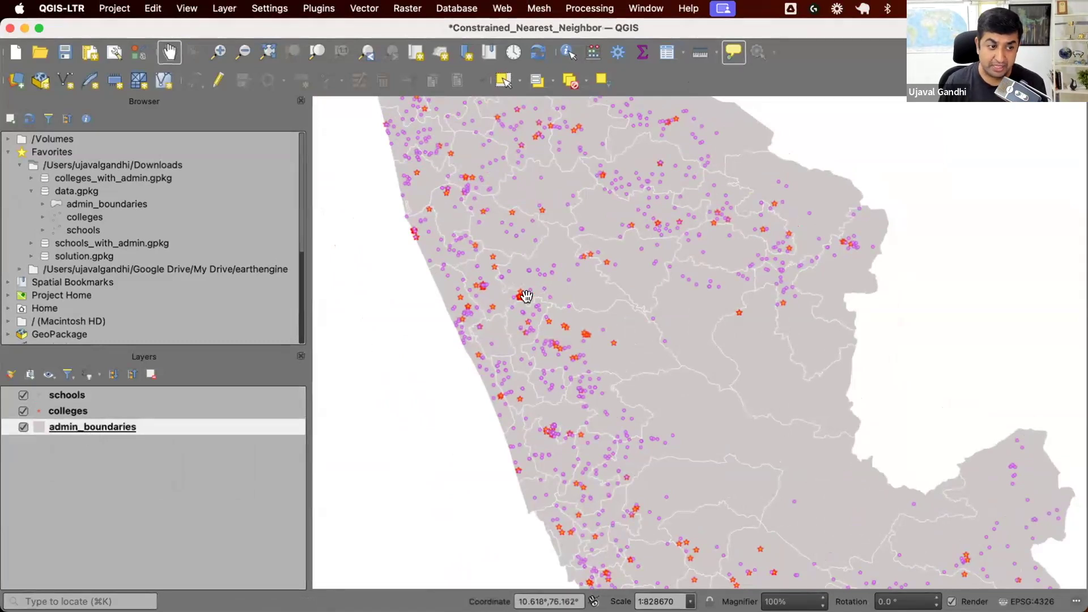
scroll(522, 293, "up", 4)
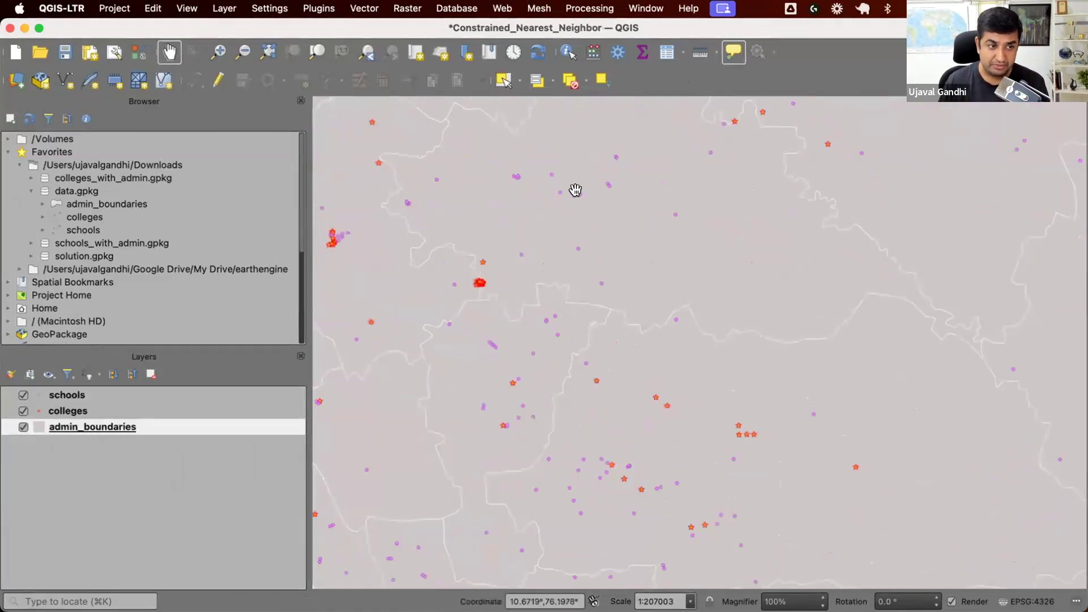
mouse_move(575, 190)
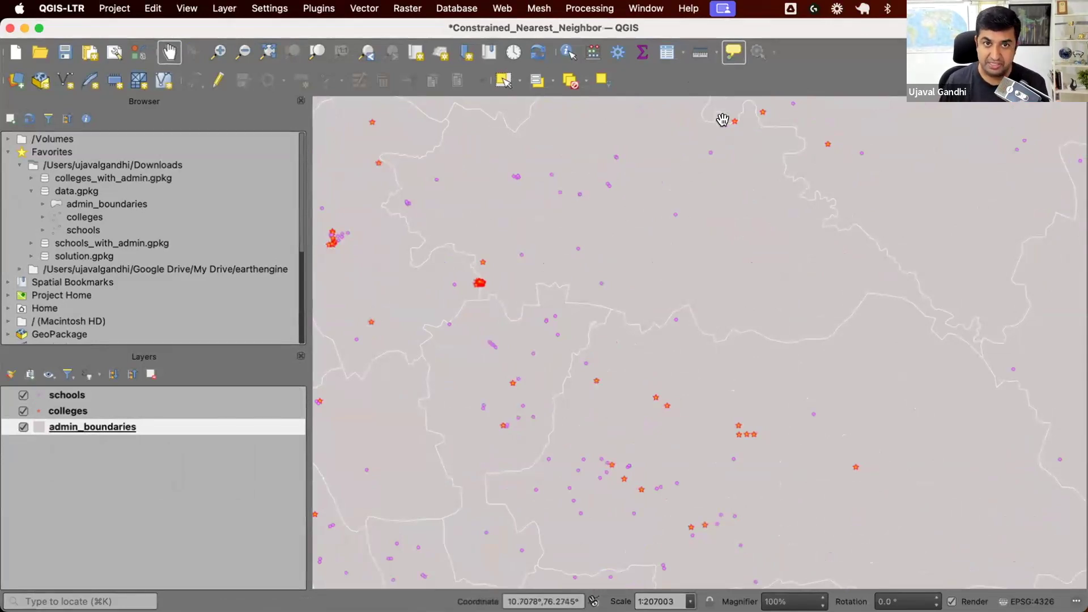
mouse_move(722, 119)
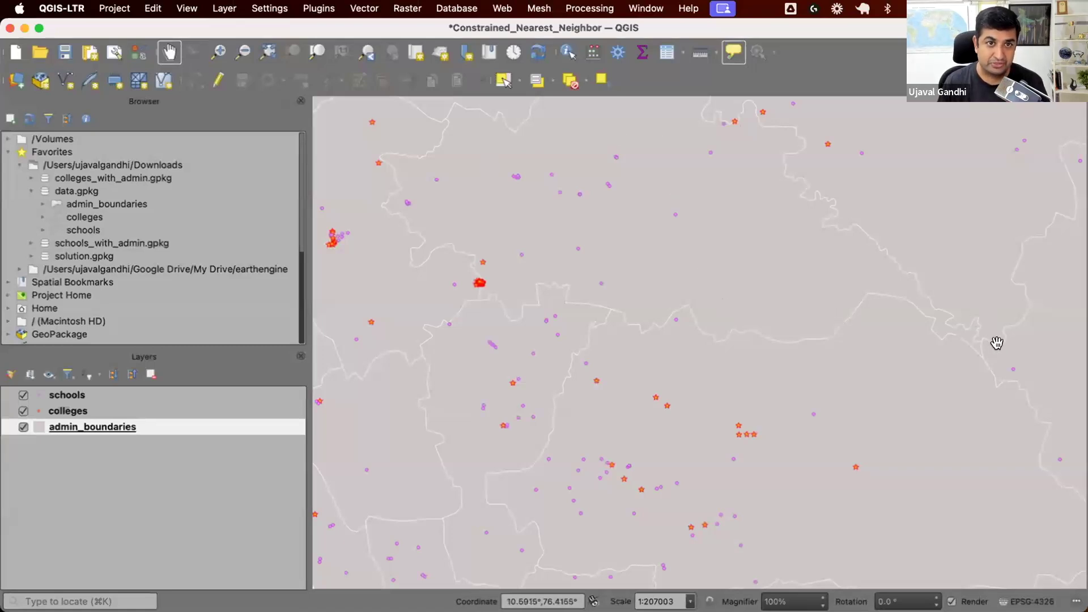
mouse_move(997, 342)
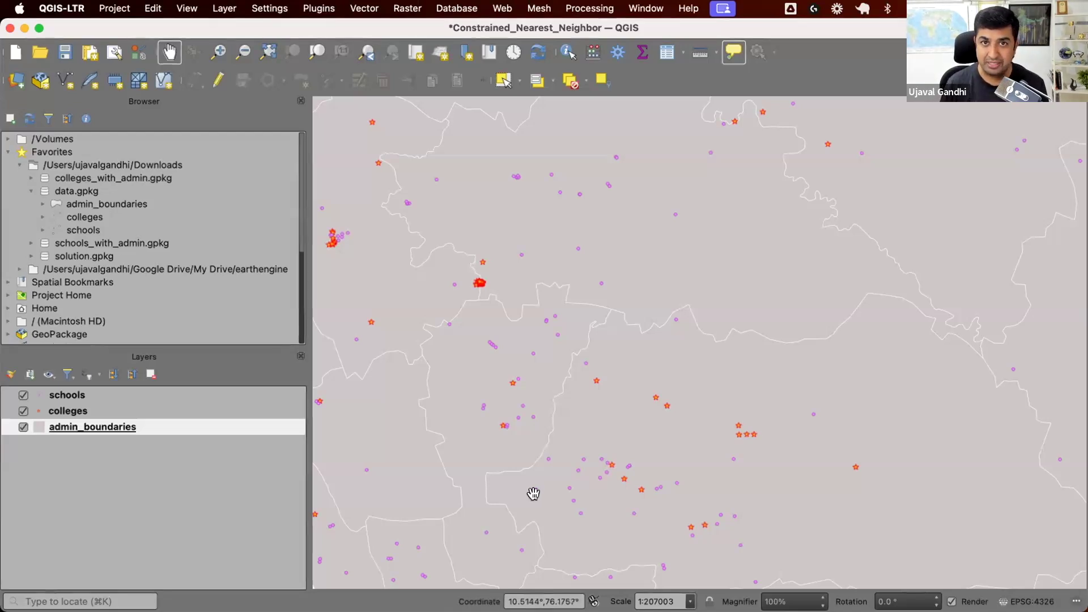
mouse_move(533, 494)
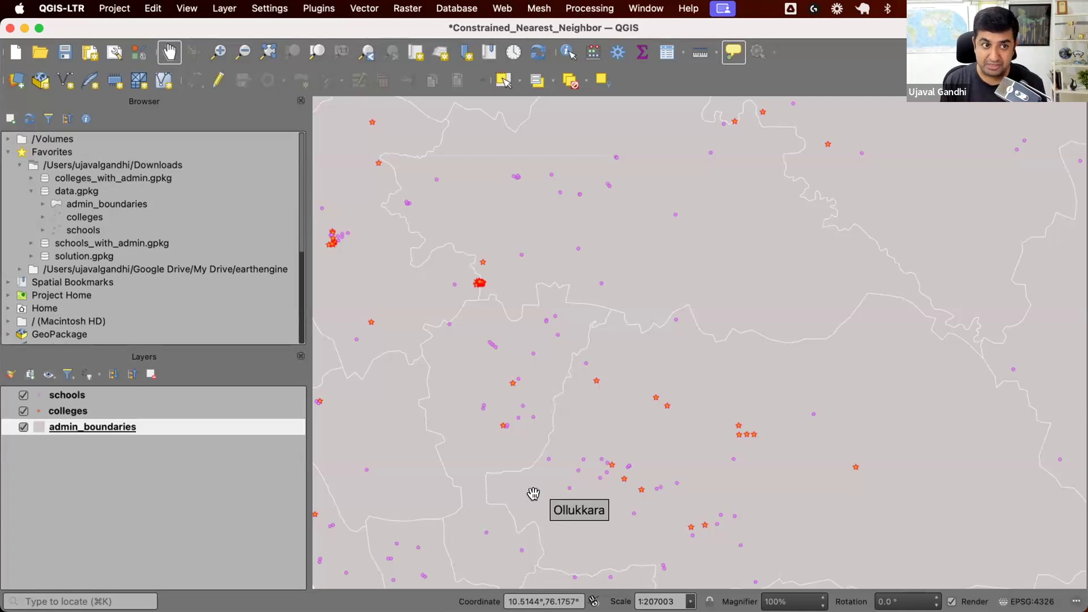
Add a second symbol layer to the schools layer's marker symbol and place it beneath the original marker
left_click(179, 404)
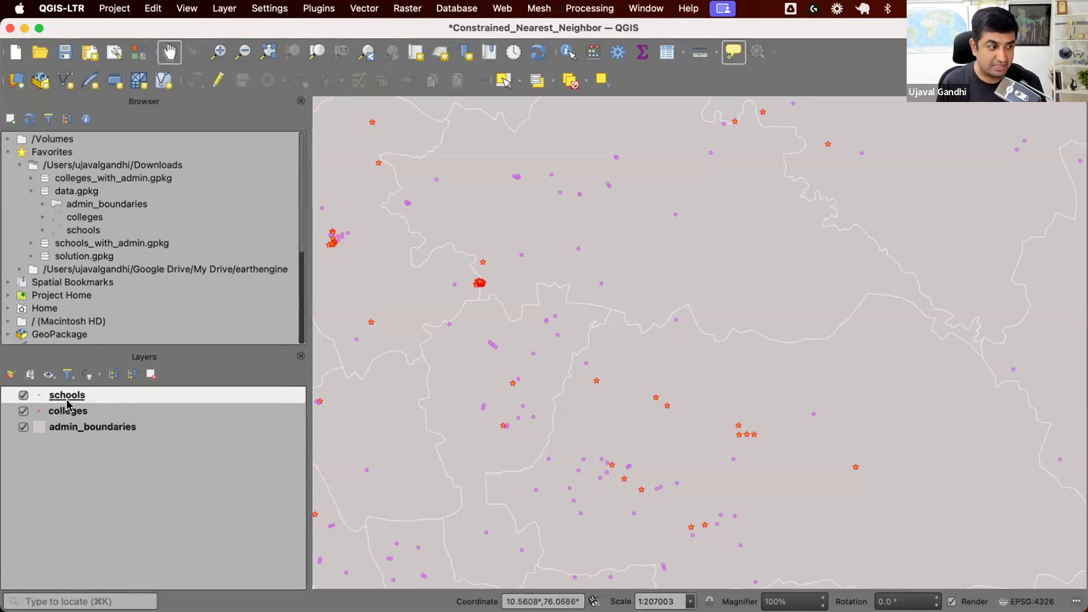
left_click(16, 377)
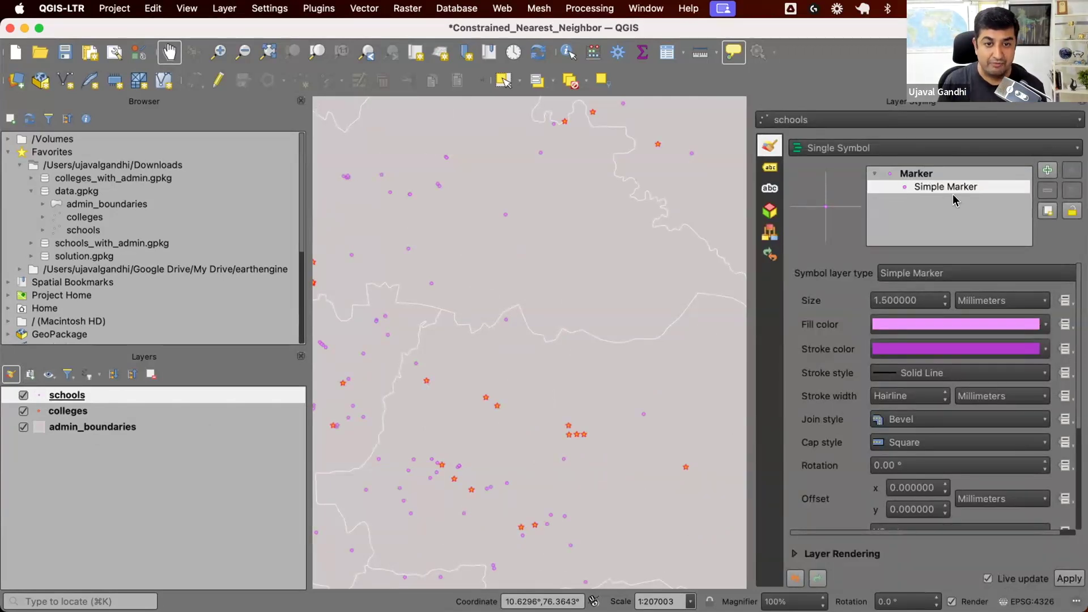
left_click(1046, 171)
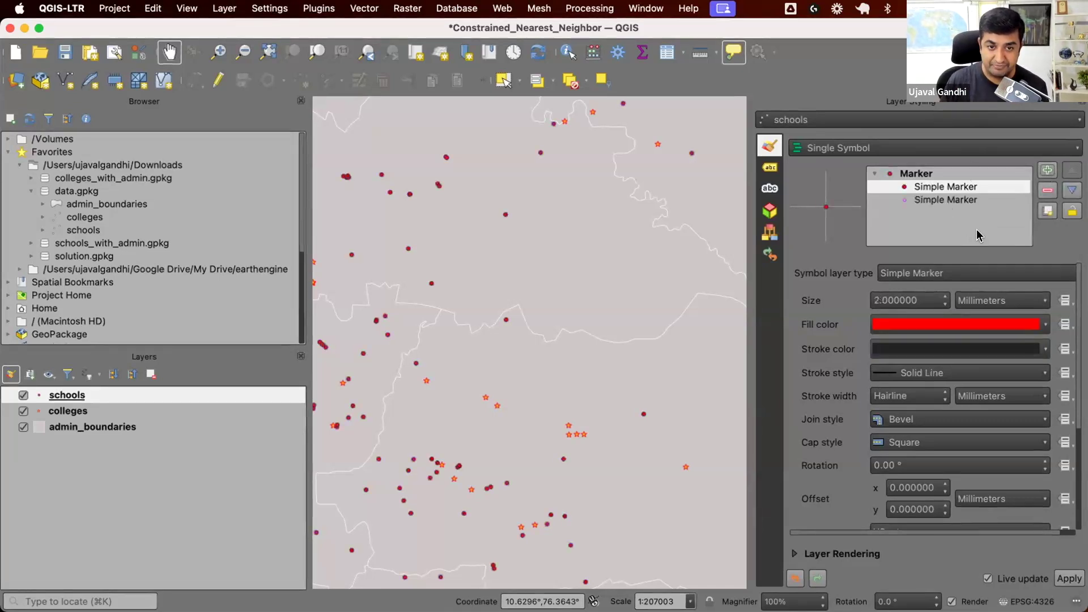
left_click(1071, 190)
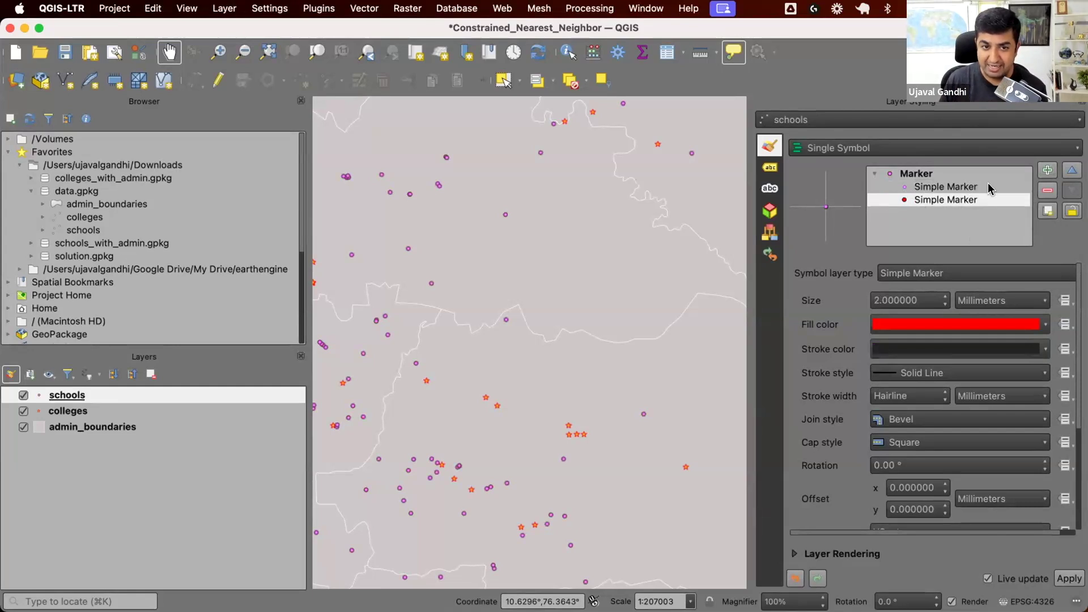
Change the new symbol layer of schools to a Geometry Generator with the LineString / MultiLineString geometry type
left_click(966, 272)
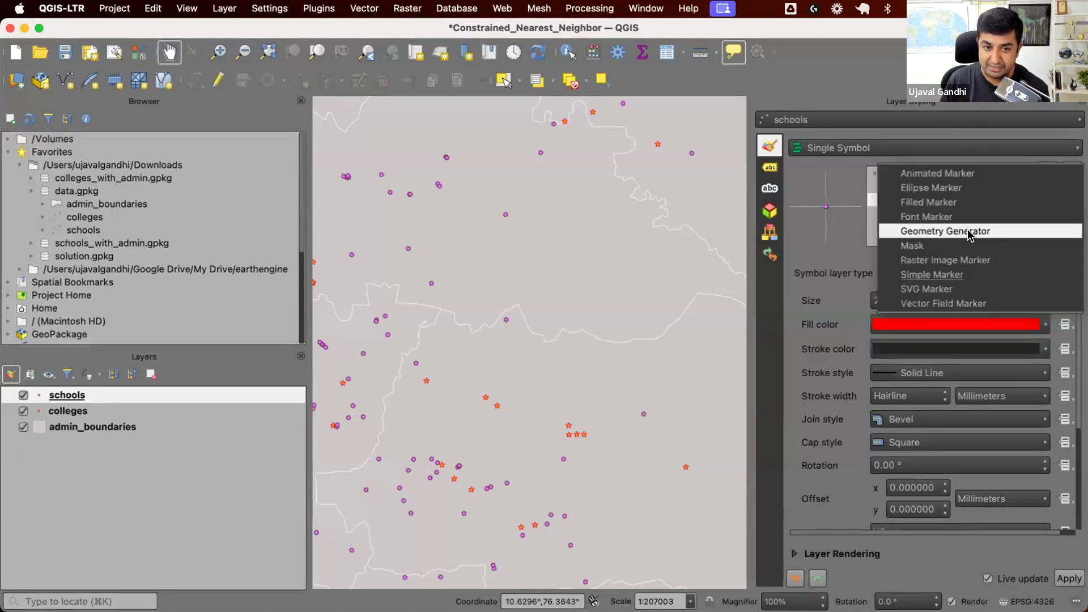
left_click(970, 235)
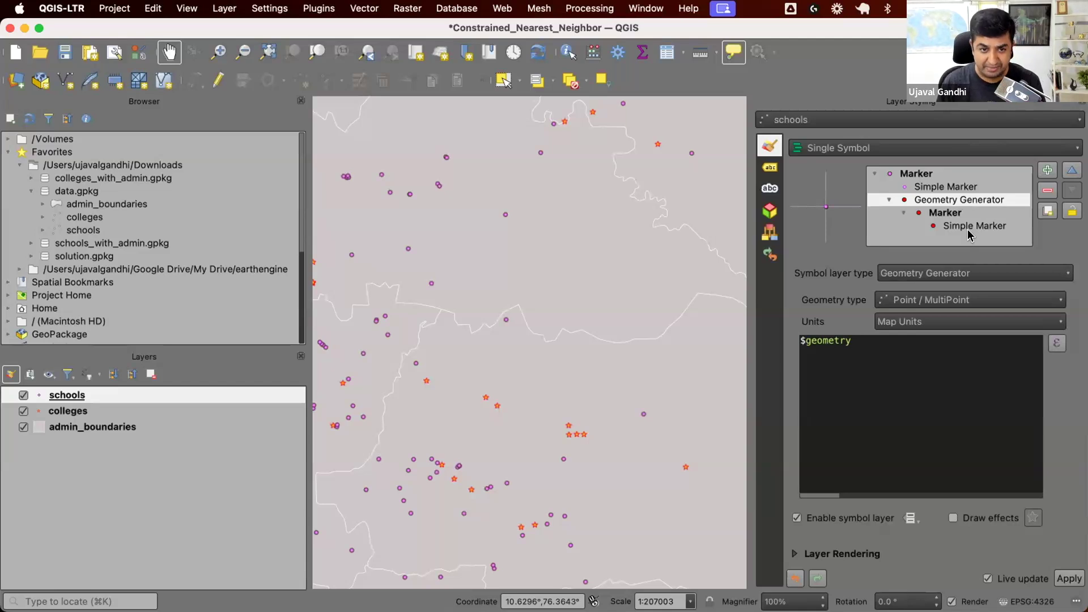
left_click(911, 356)
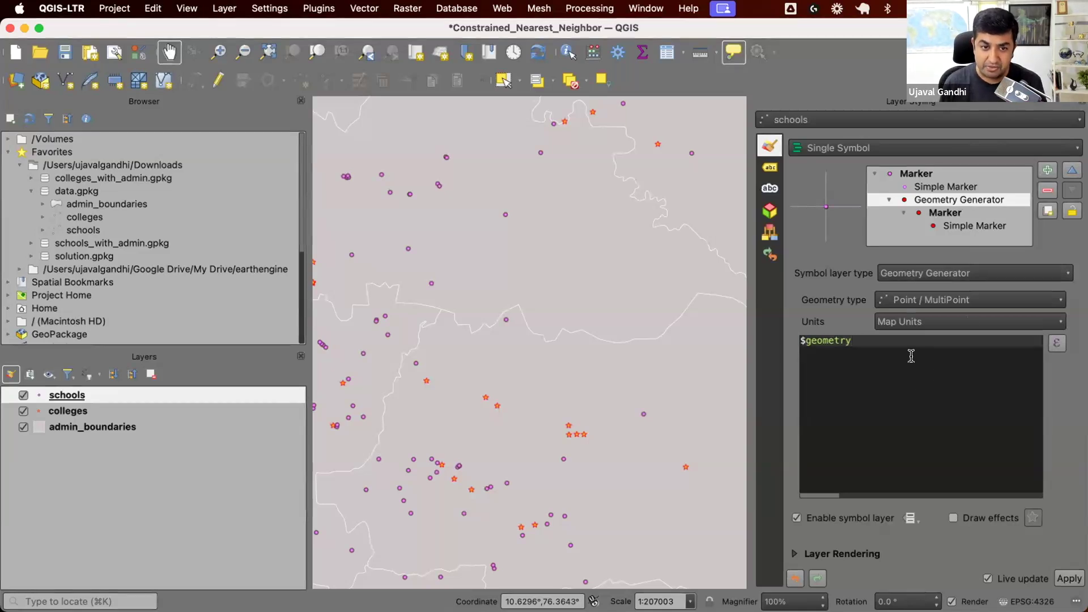
left_click(913, 311)
left_click(913, 287)
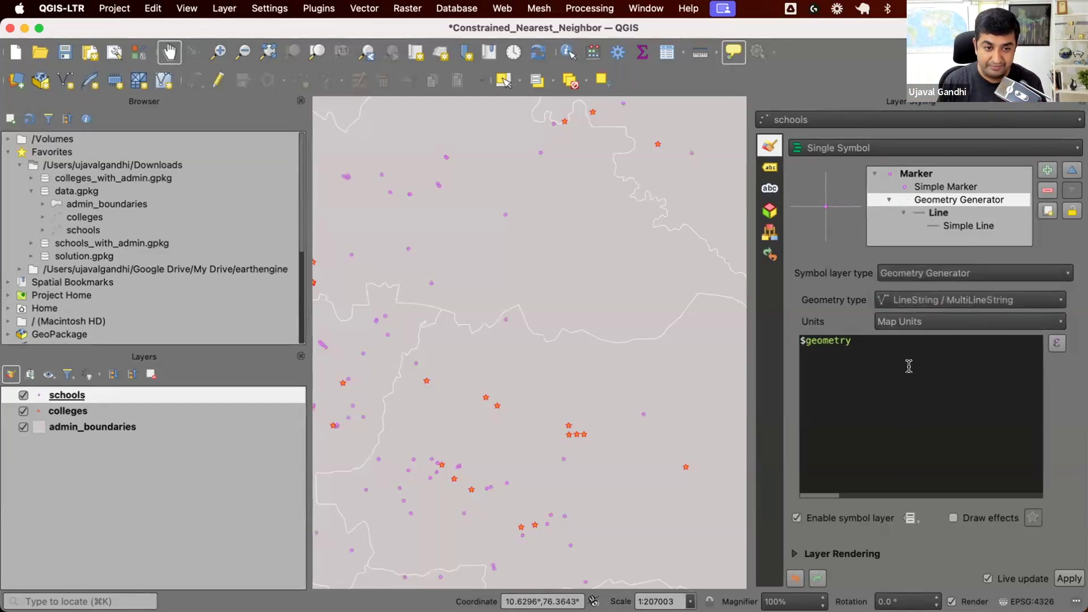
Open the geometry generator's expression for editing and look up the help for the overlay_nearest function
left_click(908, 363)
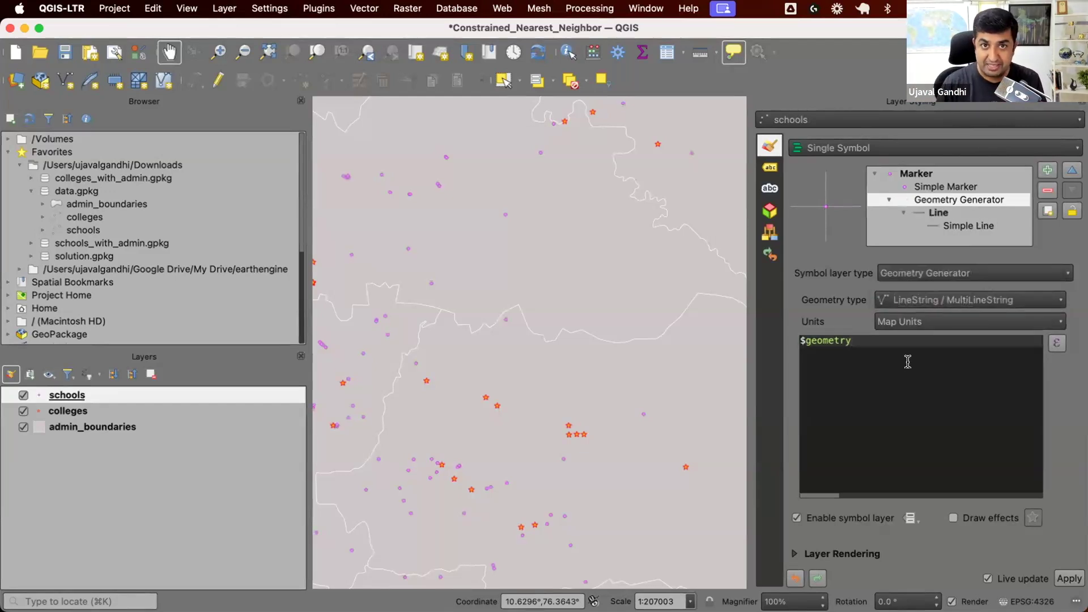
left_click(1057, 343)
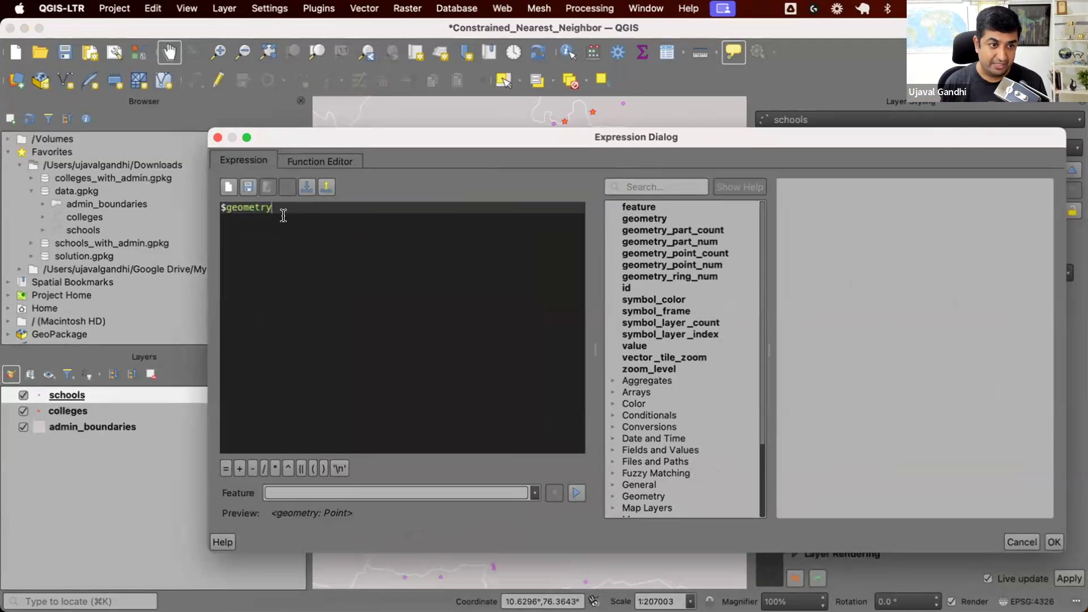
left_click(622, 185)
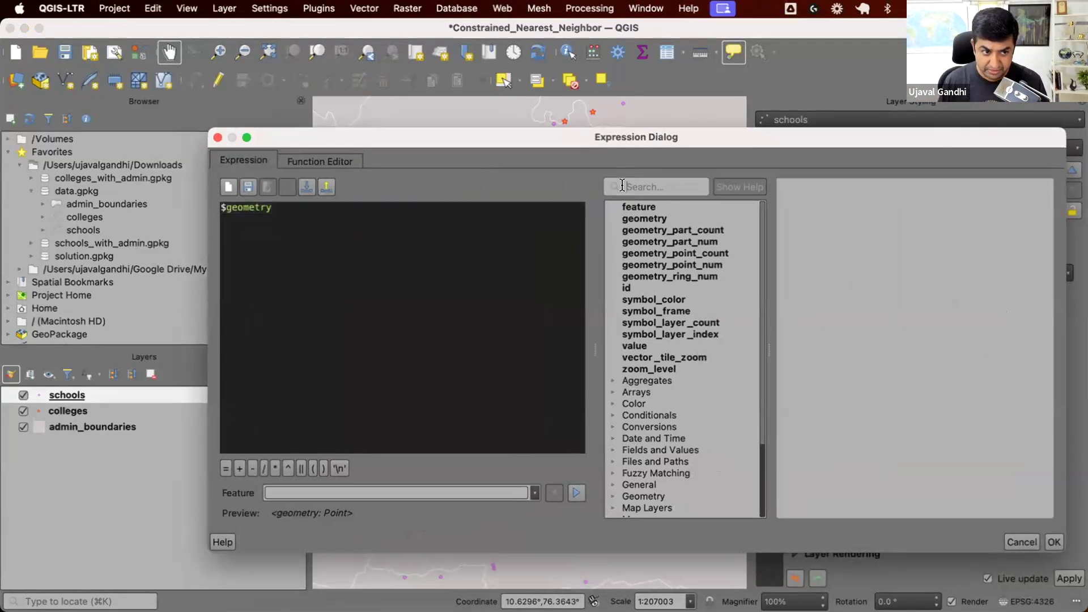
type("overl")
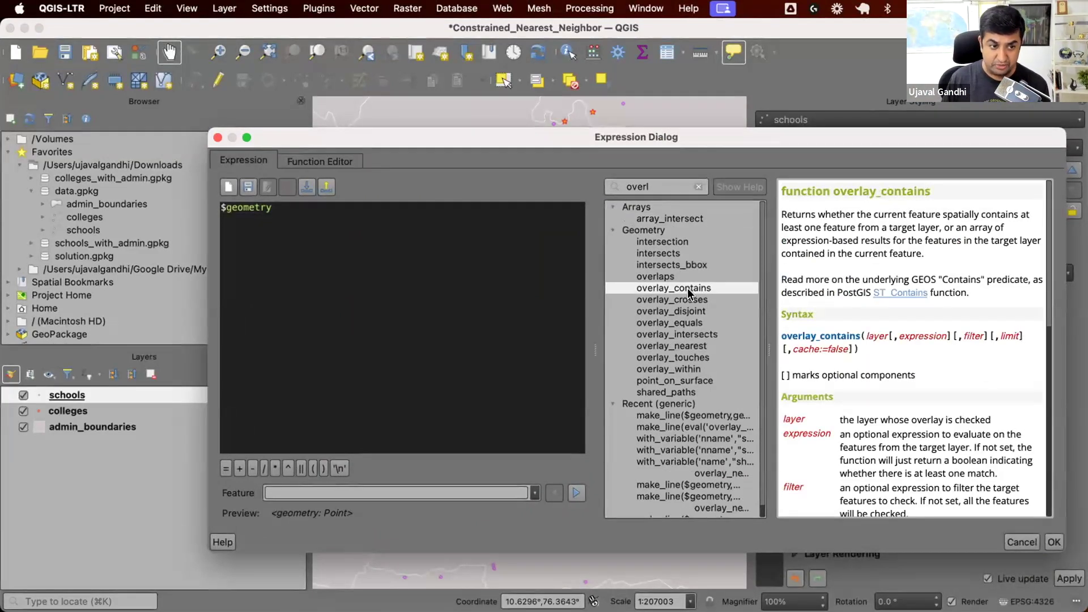
left_click(683, 334)
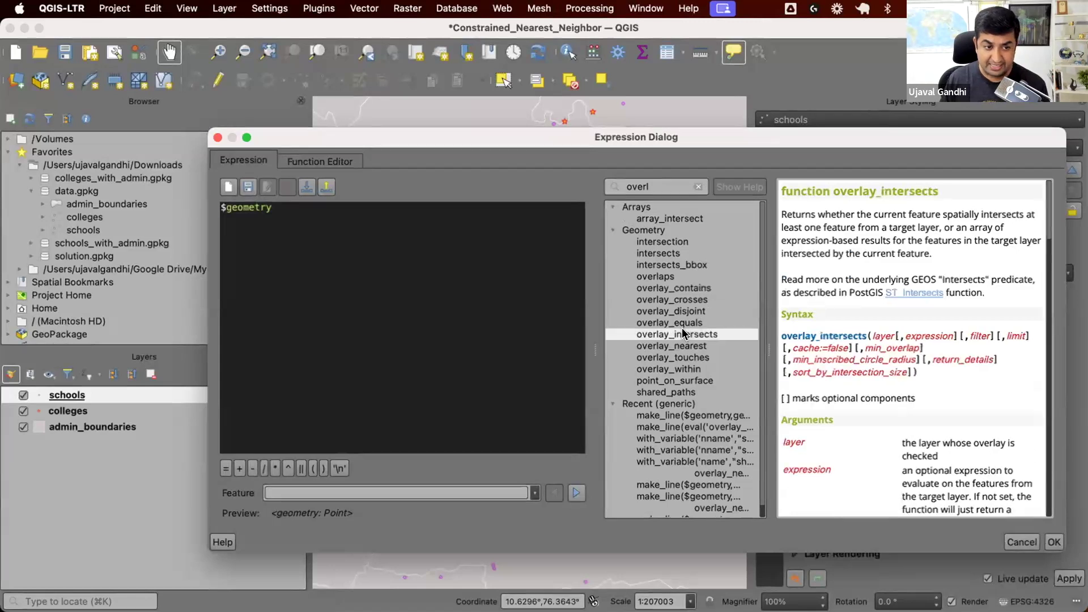
left_click(683, 345)
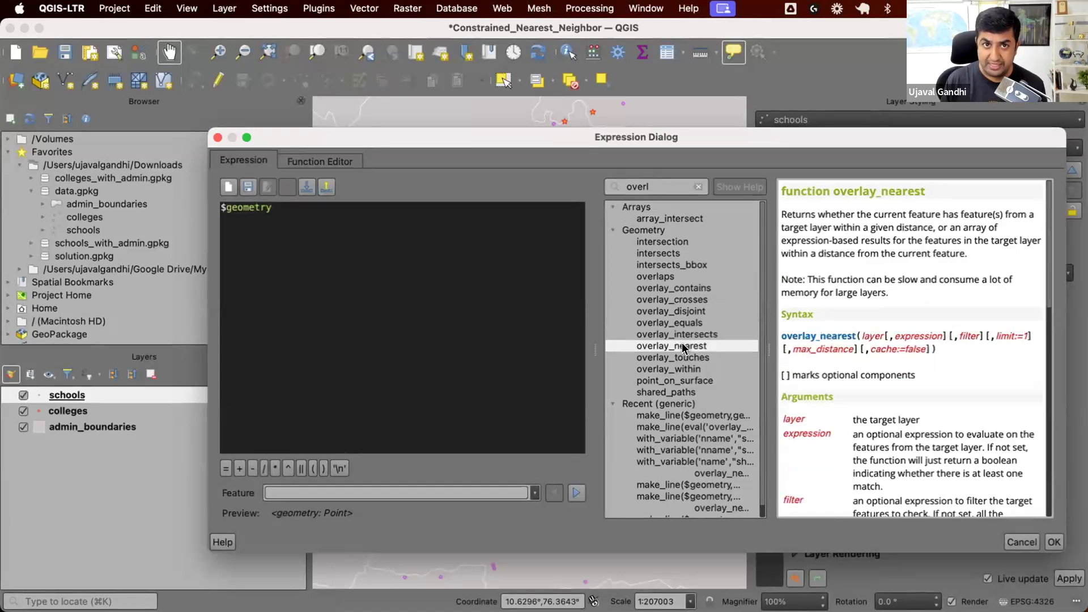
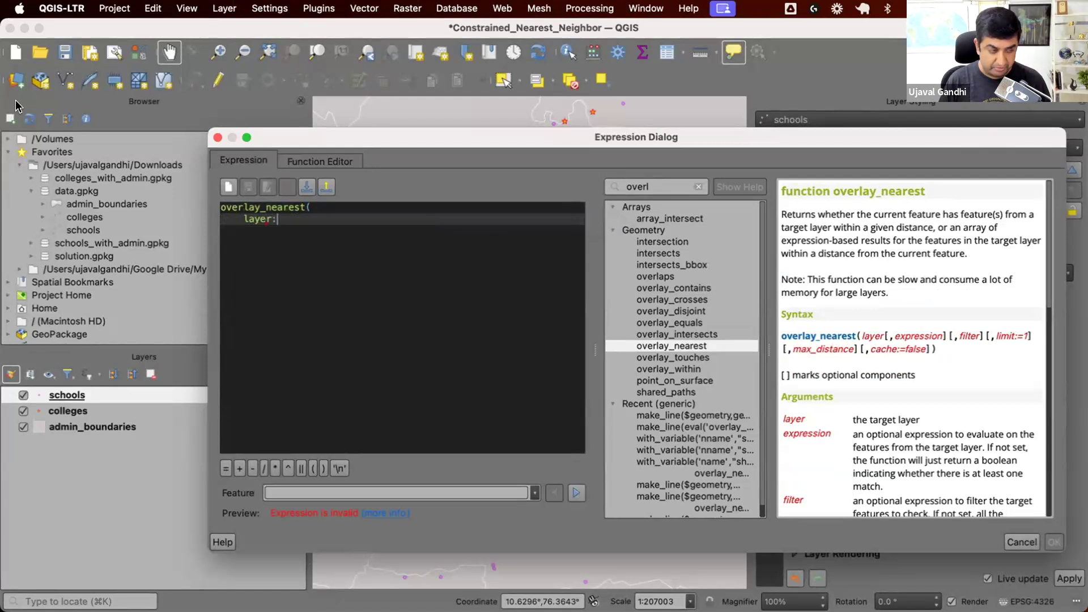
Replace the expression with an overlay_nearest call that has layer:='colleges' and expression:=$geometry as arguments
type("'colle")
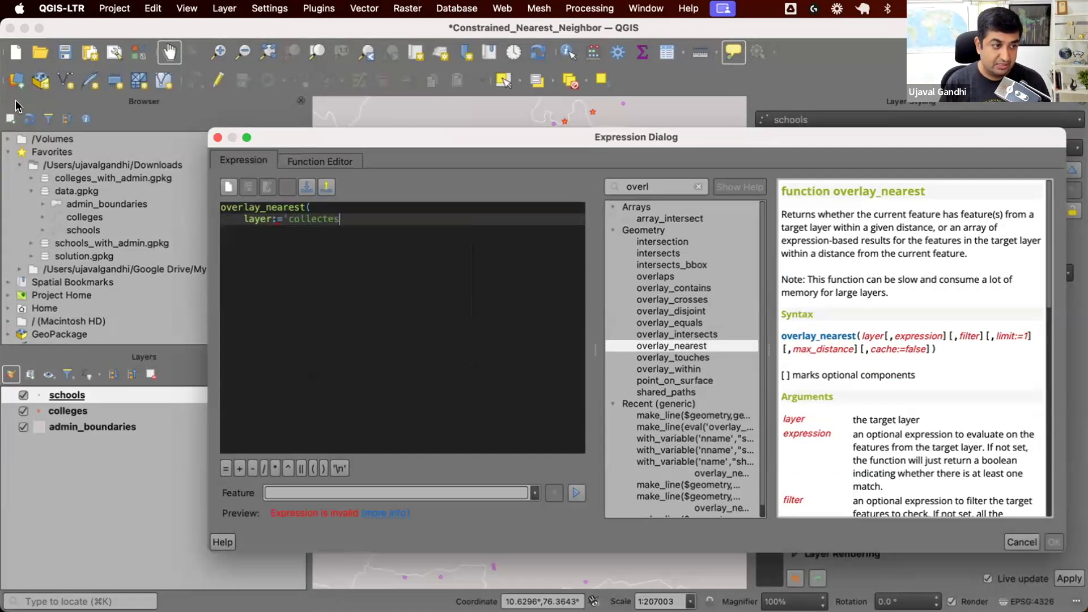
type("ges',")
key("Return")
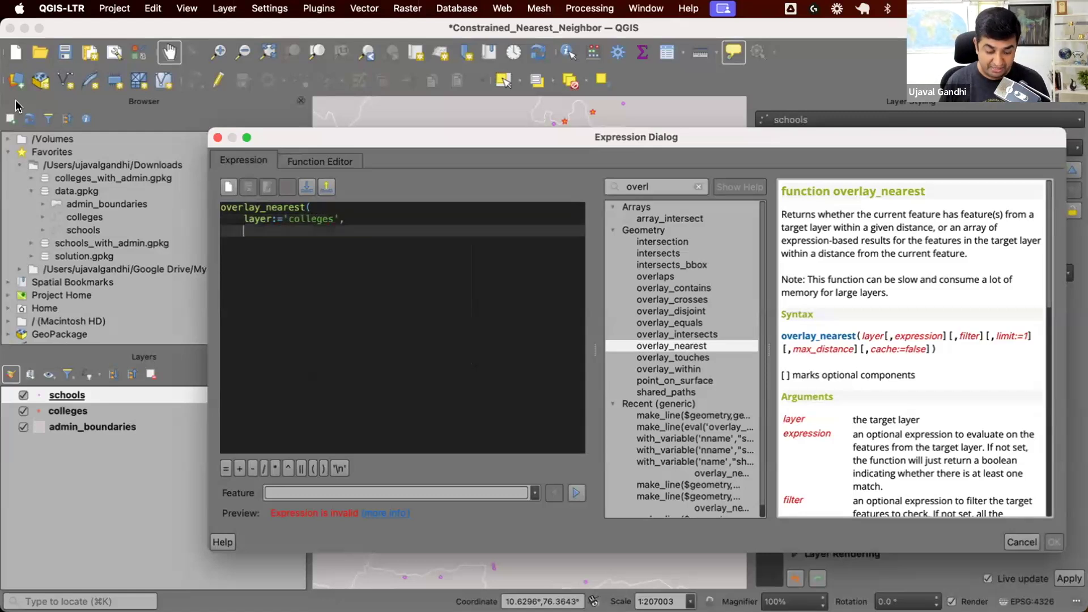
type("expression:=")
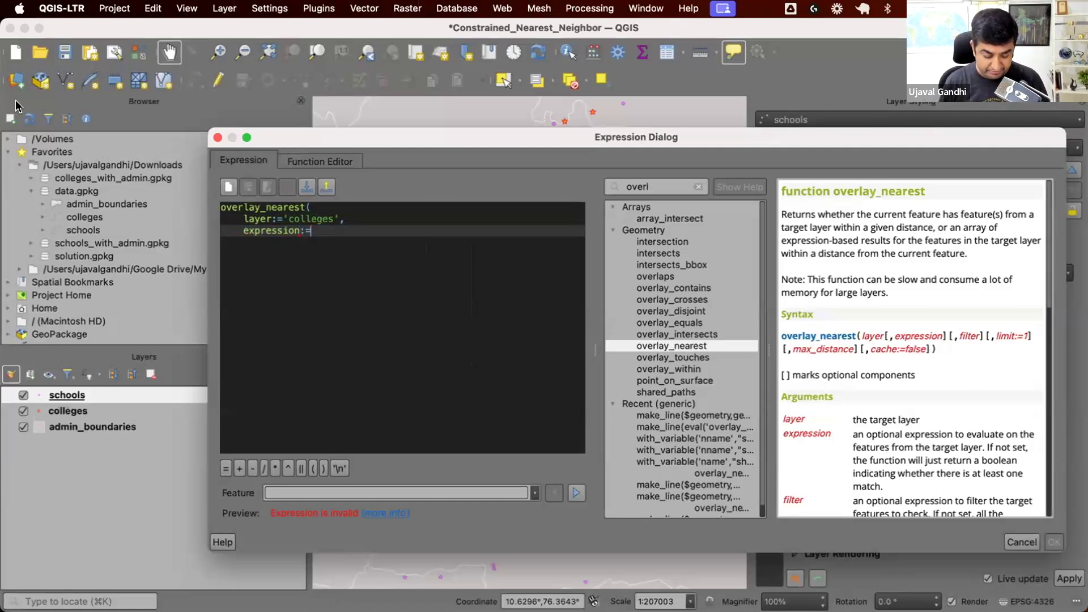
type("$geometry,")
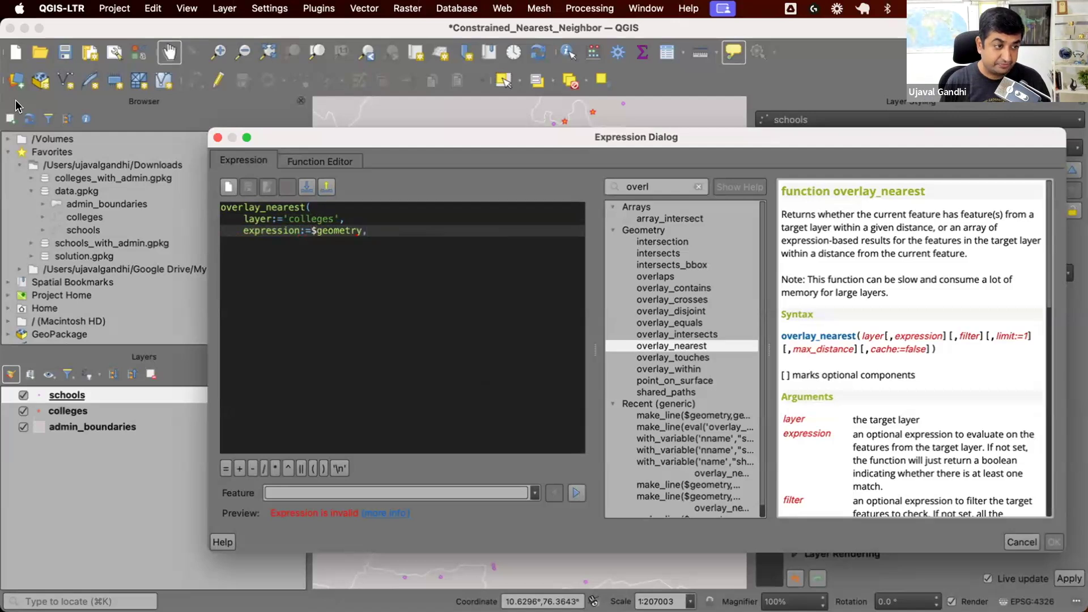
key("Return")
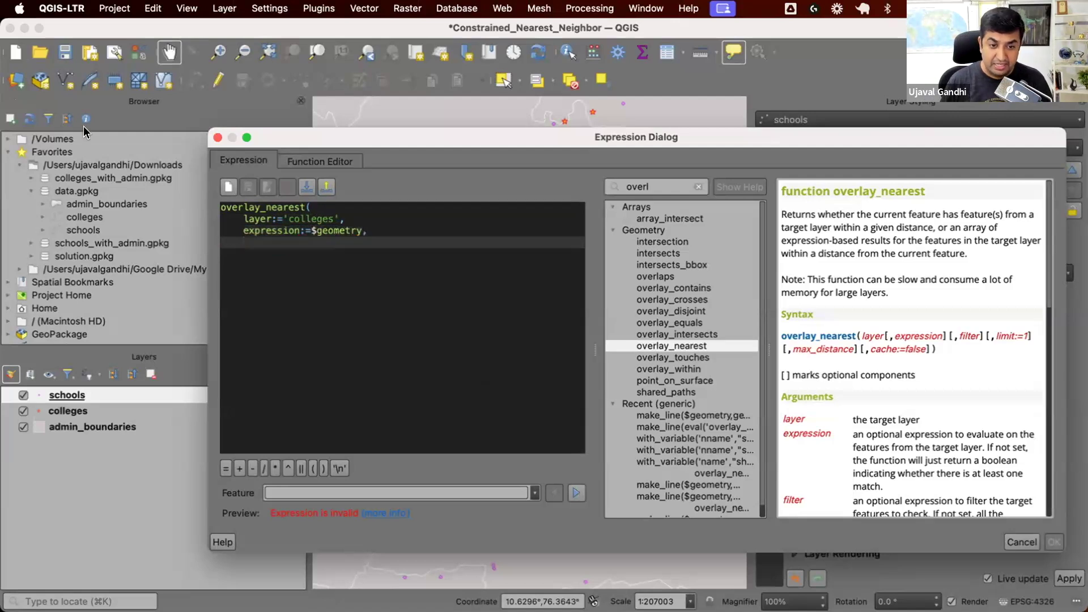
Complete the overlay_nearest call with limit:=1 and append [0] to extract the first element of the returned array
scroll(903, 377, "down", 4)
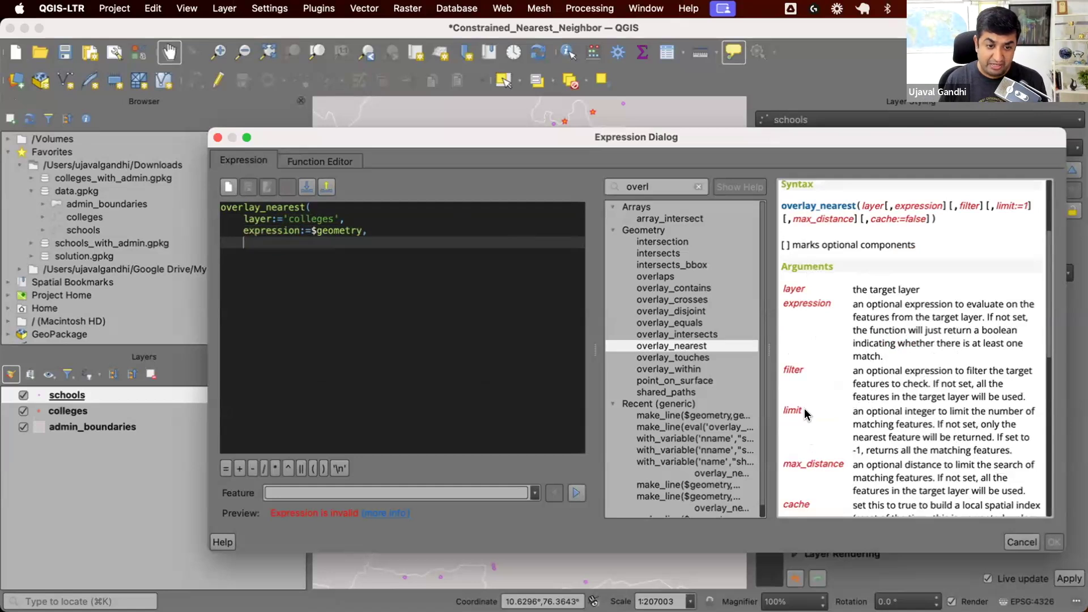
type("limit:=1")
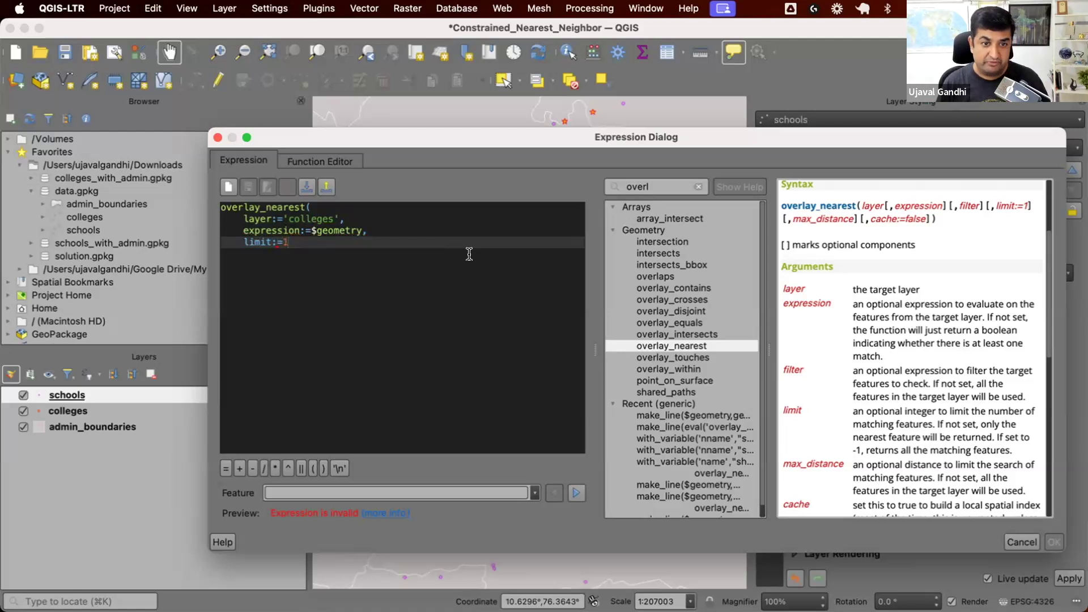
key("Return")
type(")")
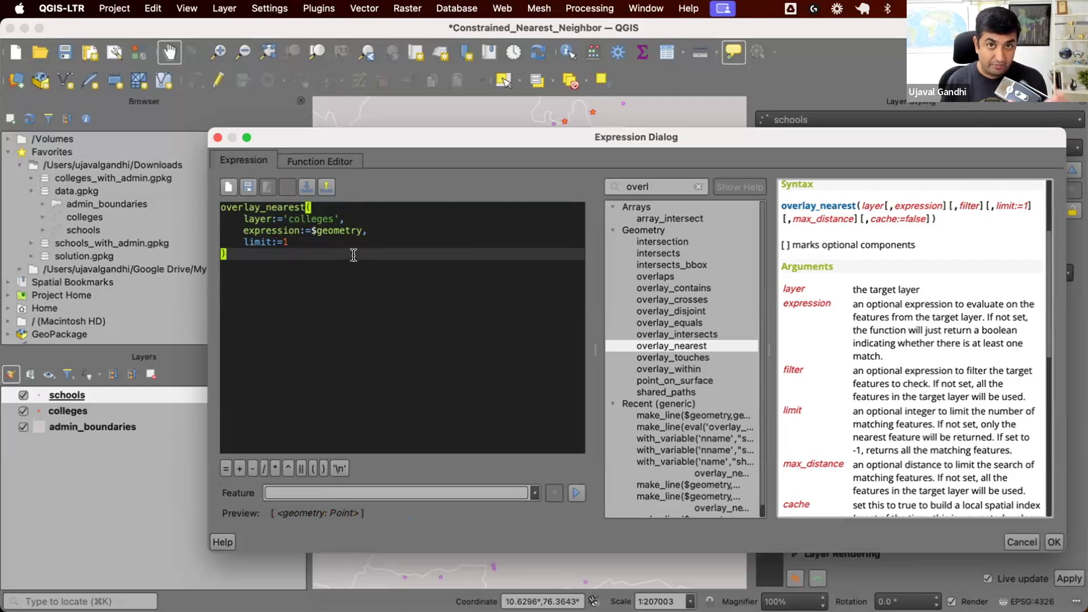
type("[0]")
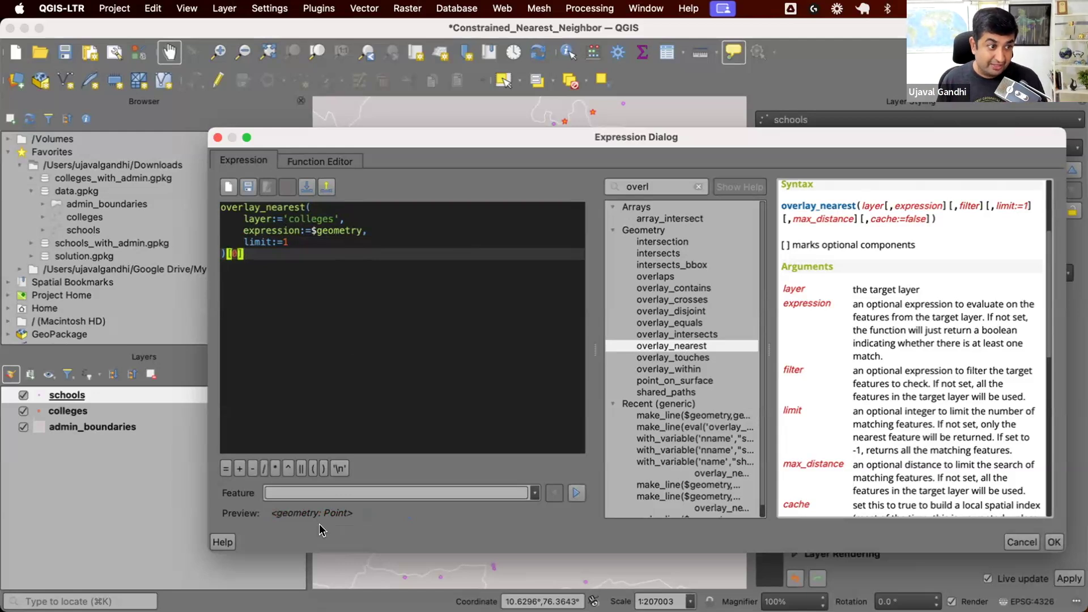
Insert "$geometry," before the overlay_nearest call as the line's starting point
key("Up")
key("Up")
key("Up")
key("Up")
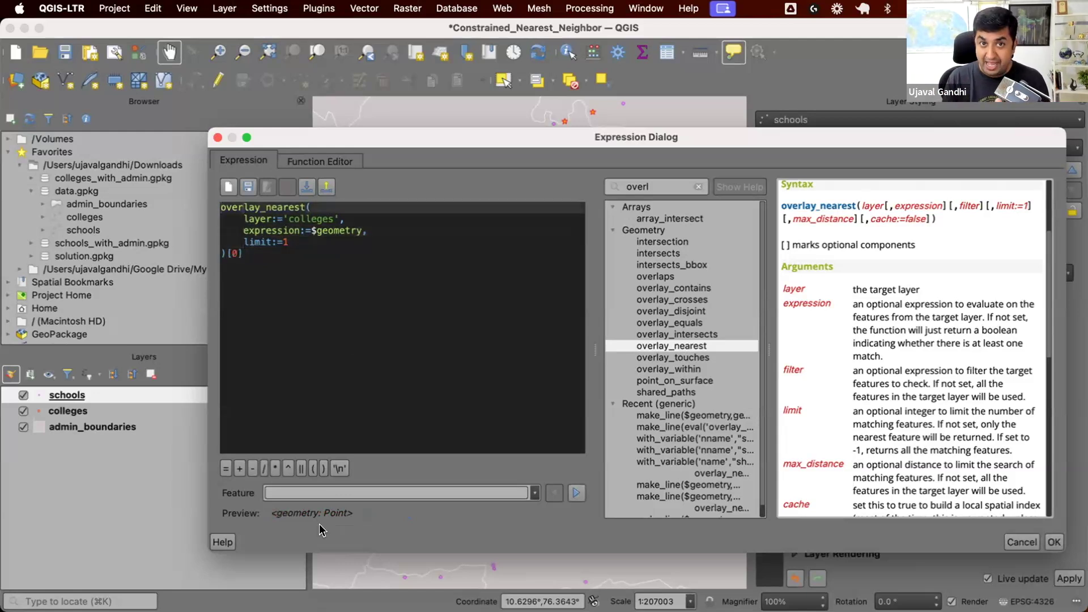
type("$geometrt,")
key("Left")
key("Left")
key("BackSpace")
type("y")
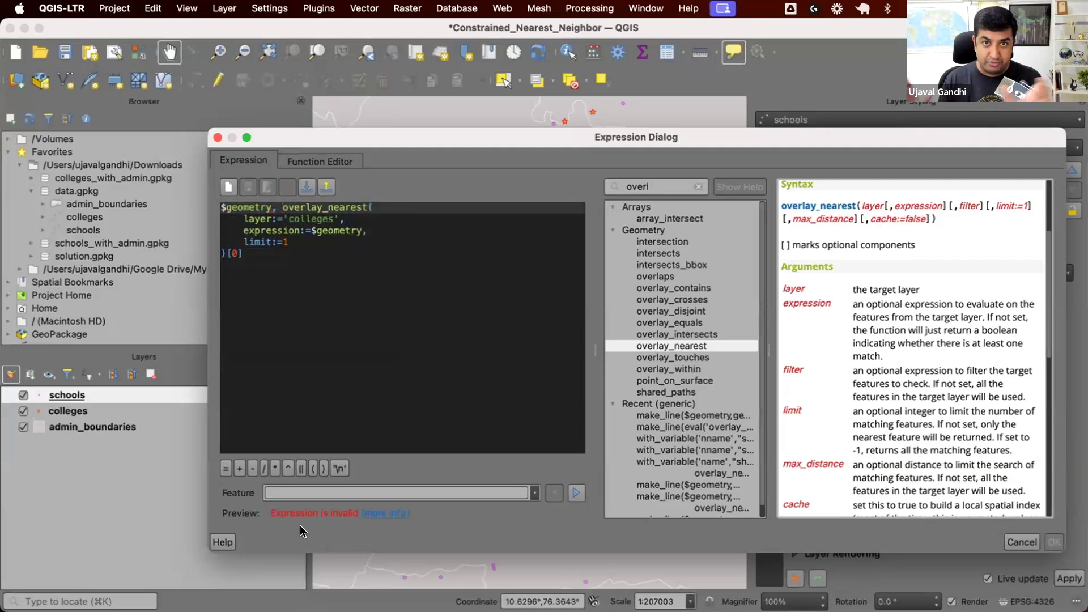
Look up the make_line function and wrap both points, $geometry and the overlay_nearest result, in a make_line() call
left_click(697, 187)
type("make_li")
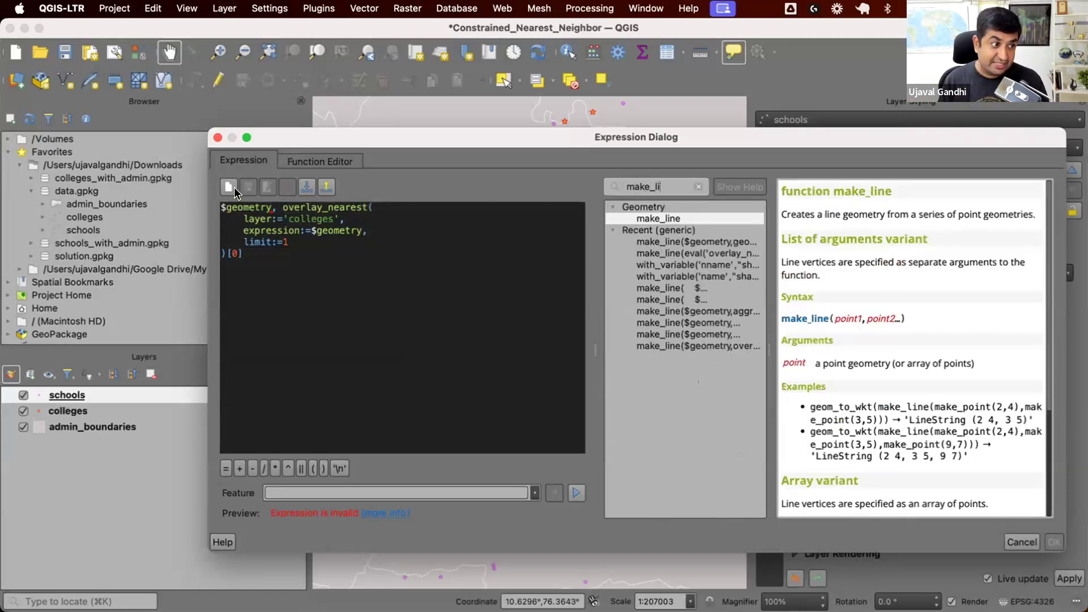
left_click(219, 207)
type("make_line(")
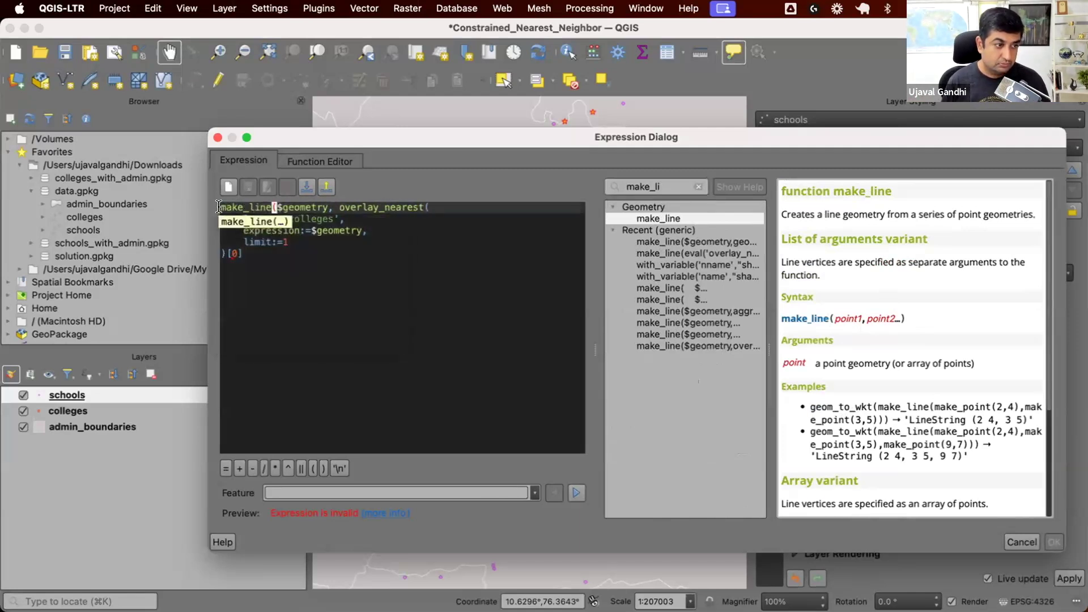
key("Down")
key("Down")
key("Down")
key("Down")
type(")")
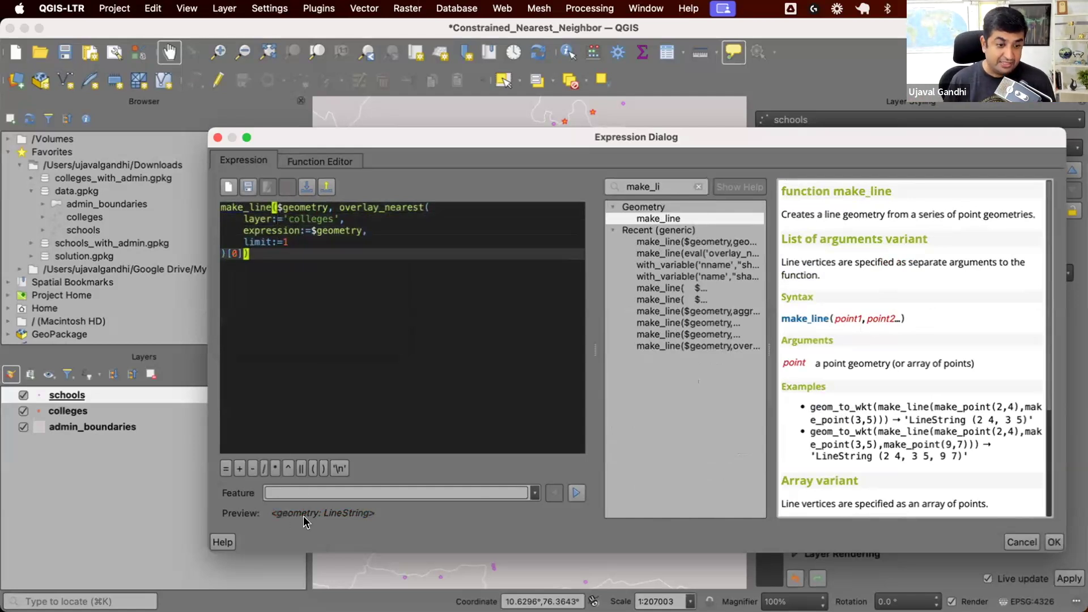
Apply the make_line expression to the schools geometry generator and inspect the school-to-college lines relative to the admin boundaries
left_click(1053, 541)
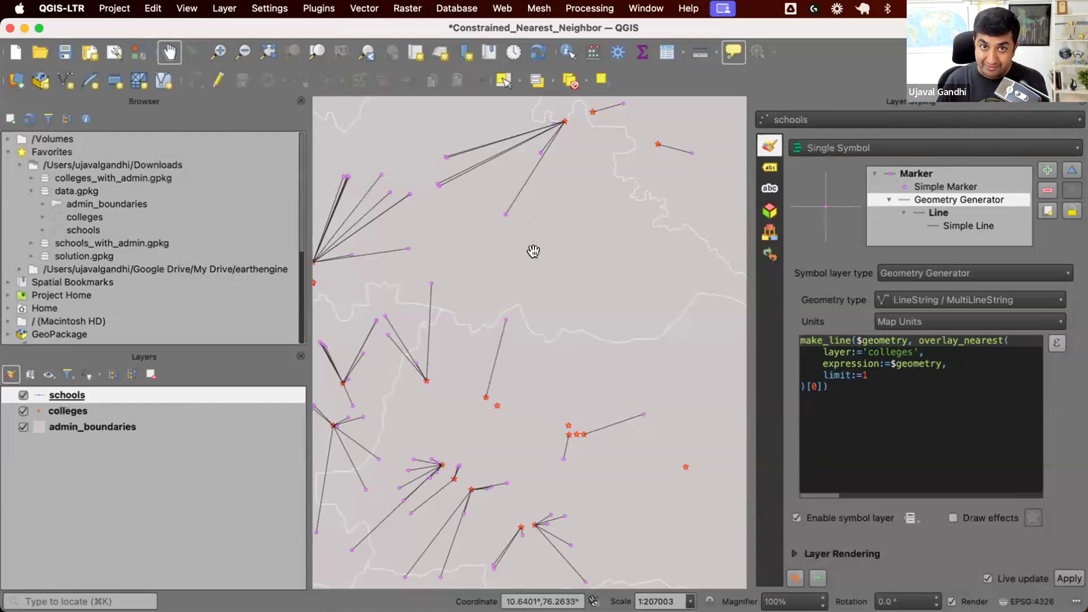
left_click_drag(447, 359, 666, 362)
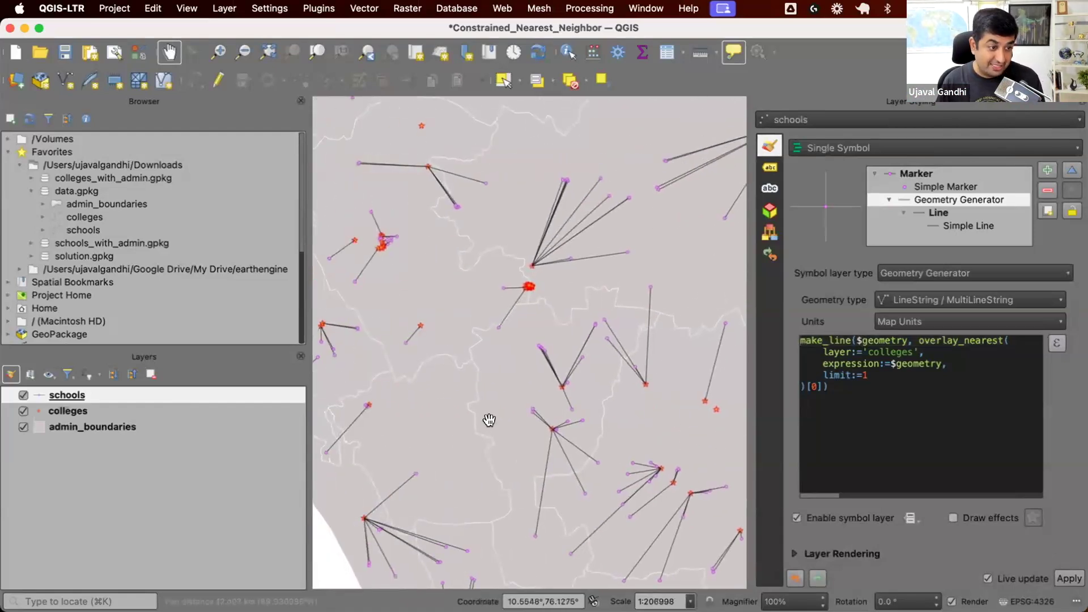
scroll(489, 420, "down", 1)
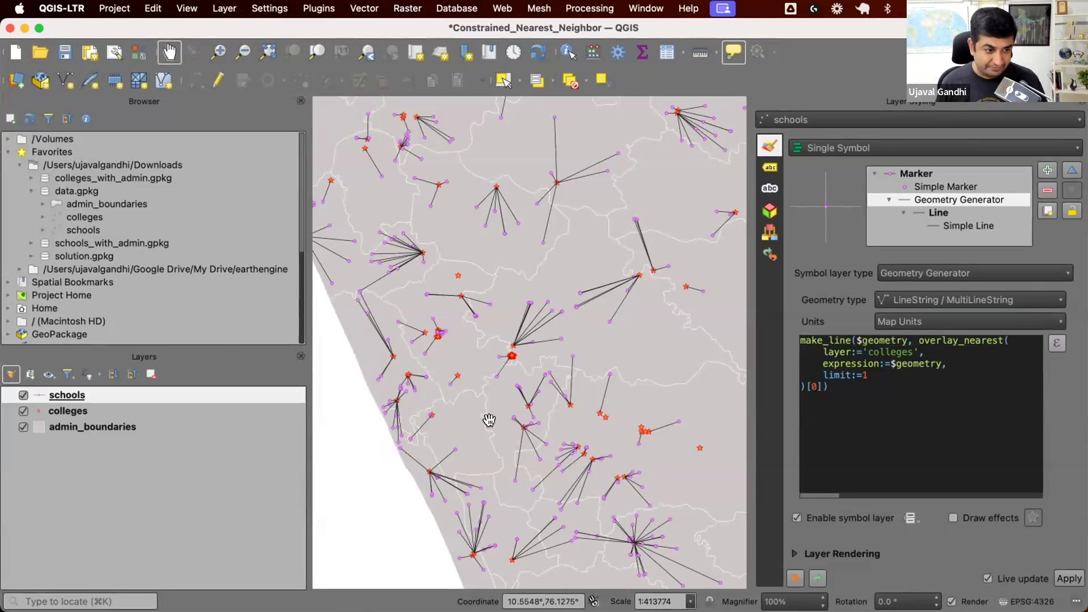
left_click_drag(545, 333, 491, 406)
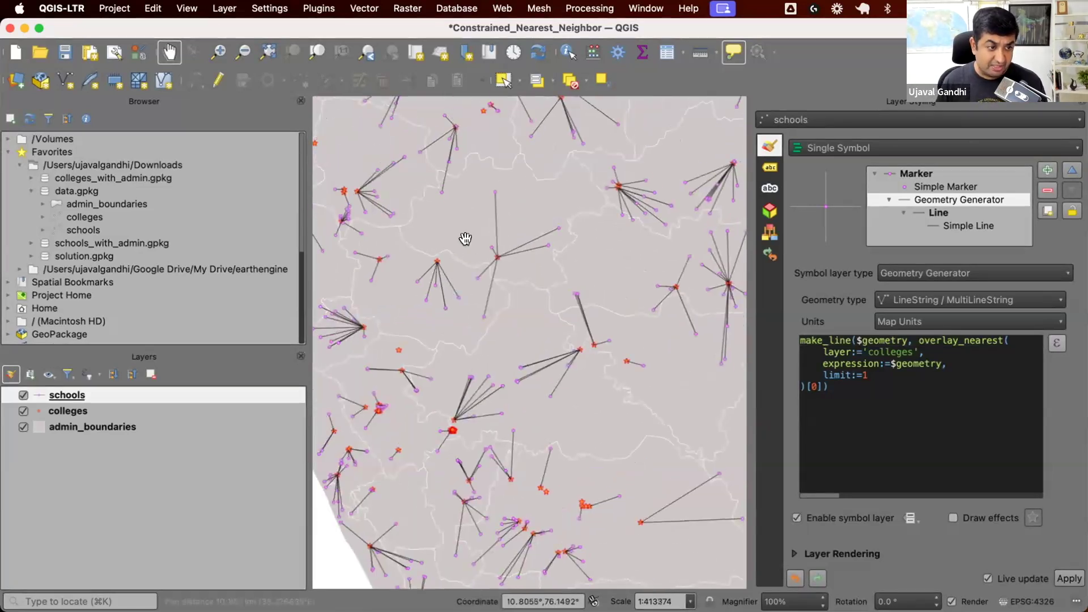
scroll(537, 226, "up", 1)
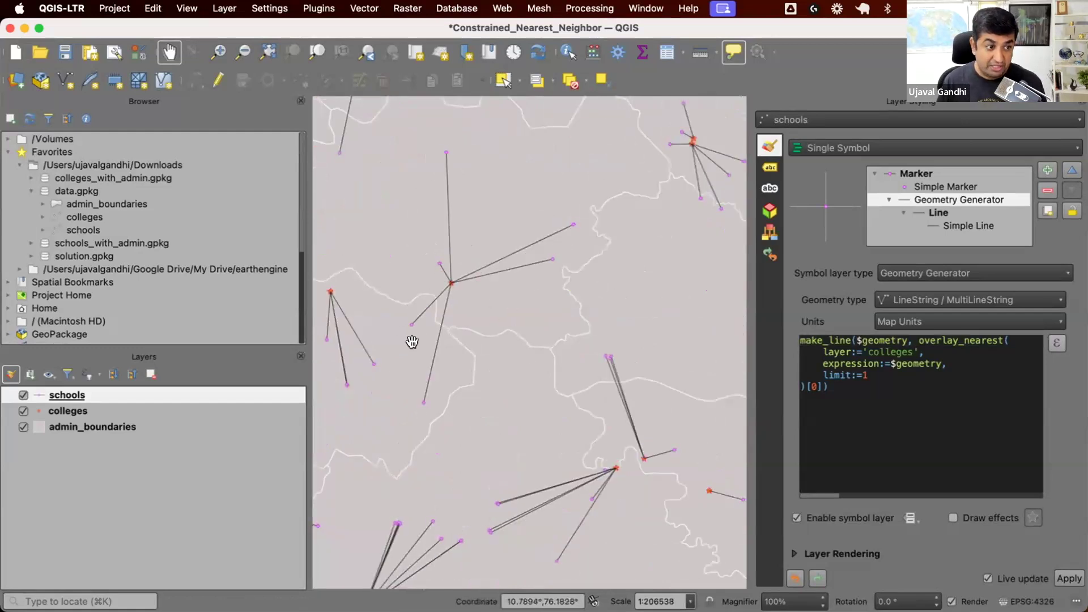
left_click_drag(397, 364, 540, 375)
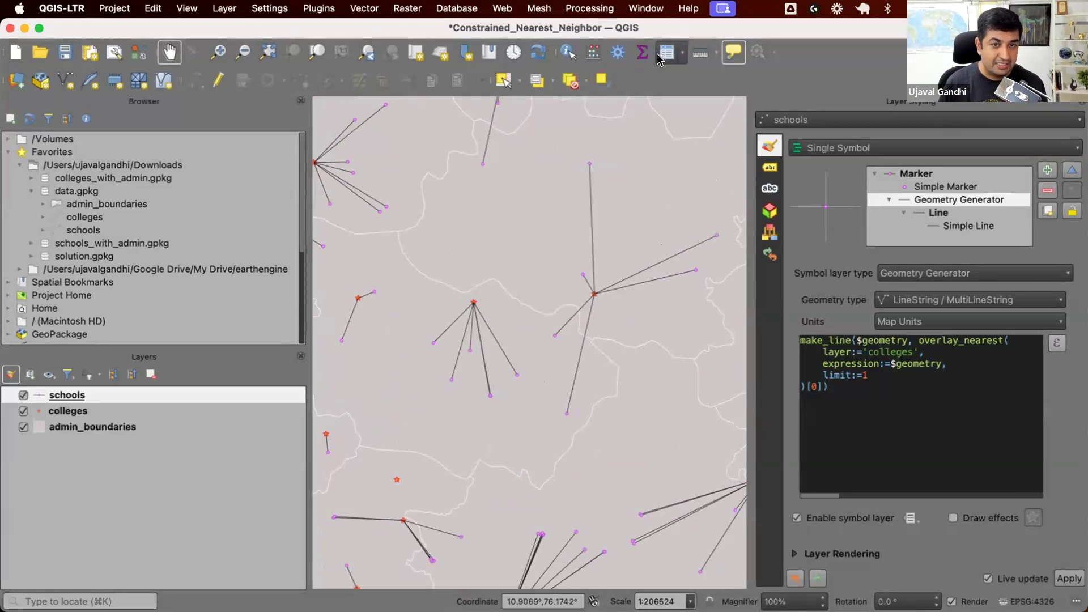
Open the schools attribute table, hide the layer styling settings and enlarge the table to show more rows
key("F6")
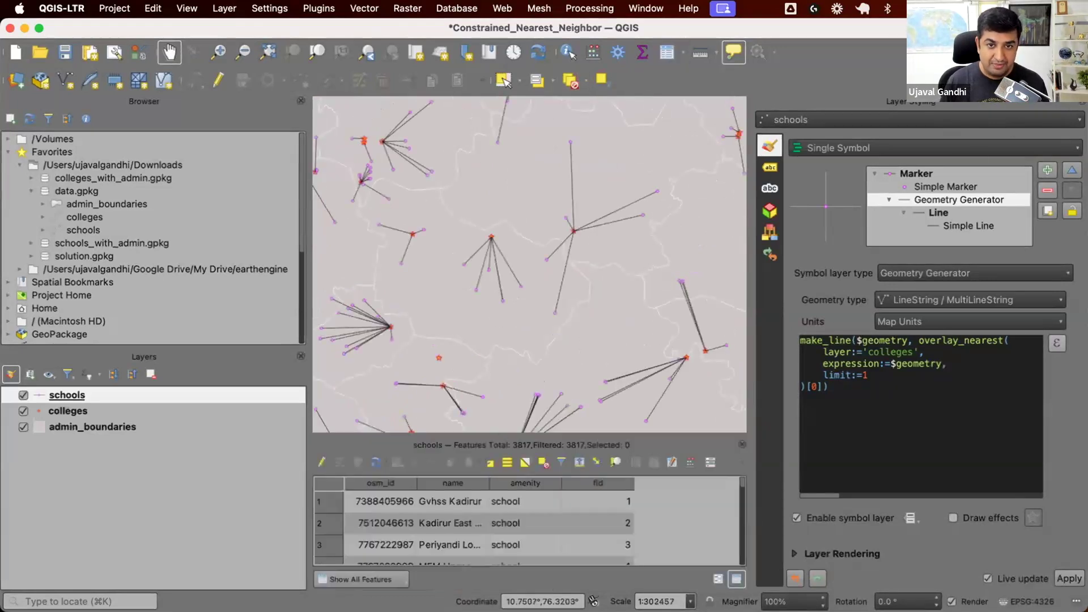
key("F7")
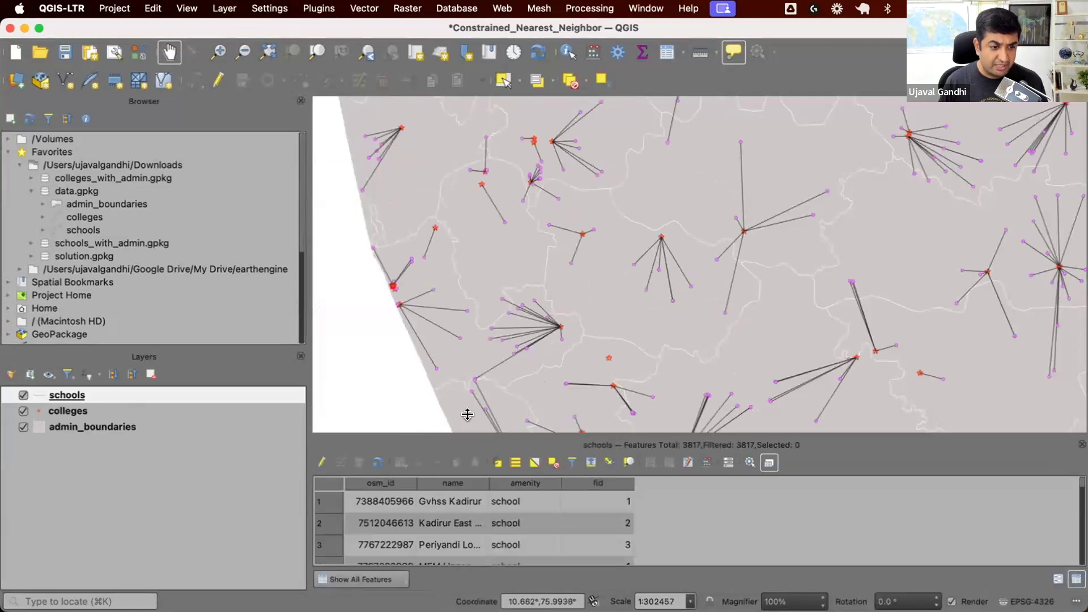
left_click_drag(666, 450, 651, 332)
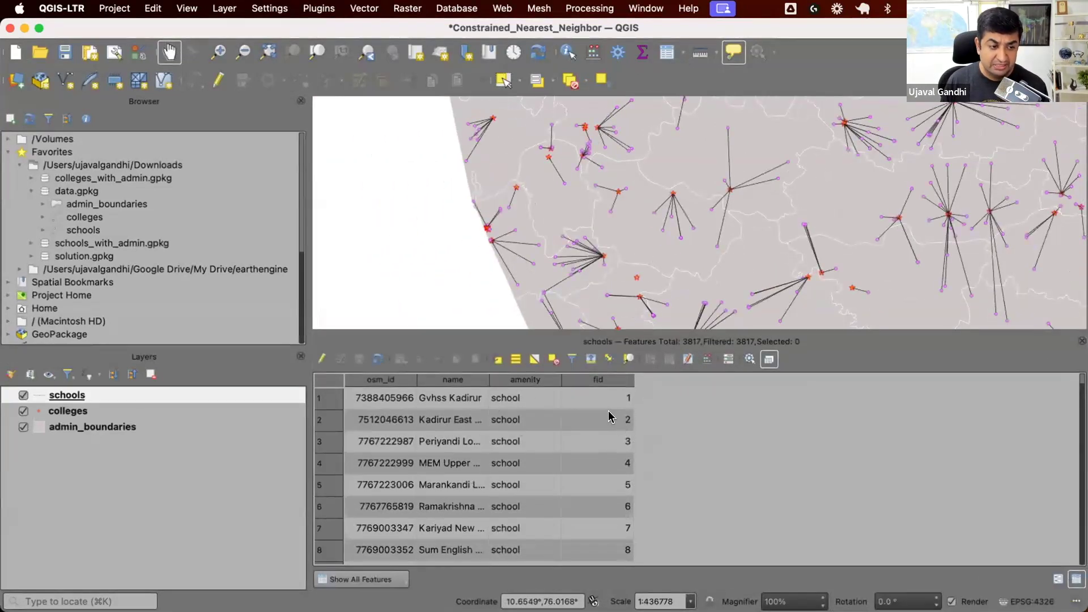
Open the colleges and admin_boundaries attribute tables and compare their fields with those of schools
left_click(143, 410)
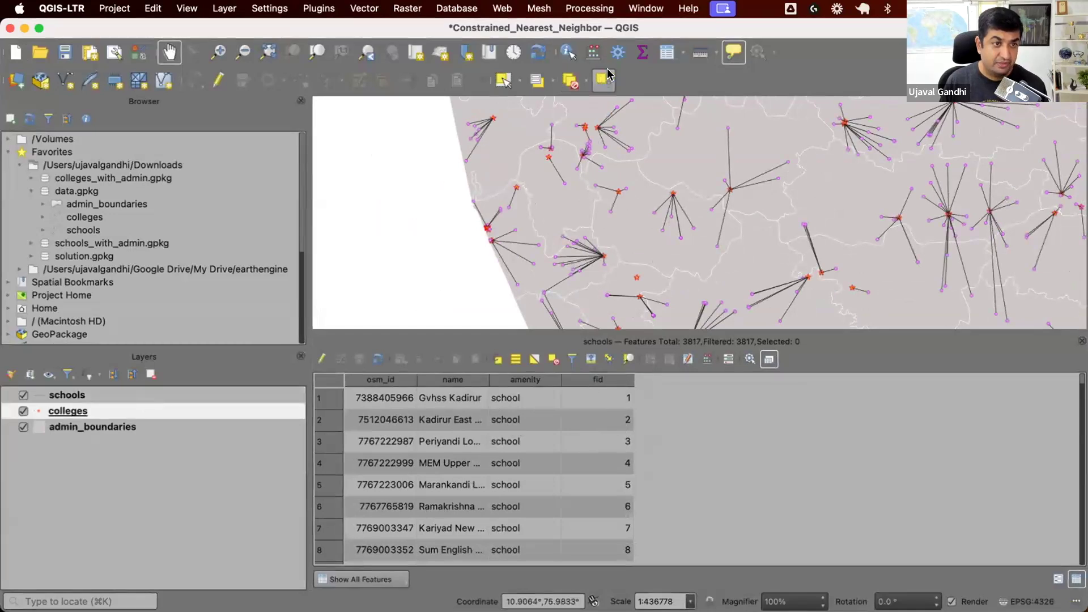
left_click(666, 54)
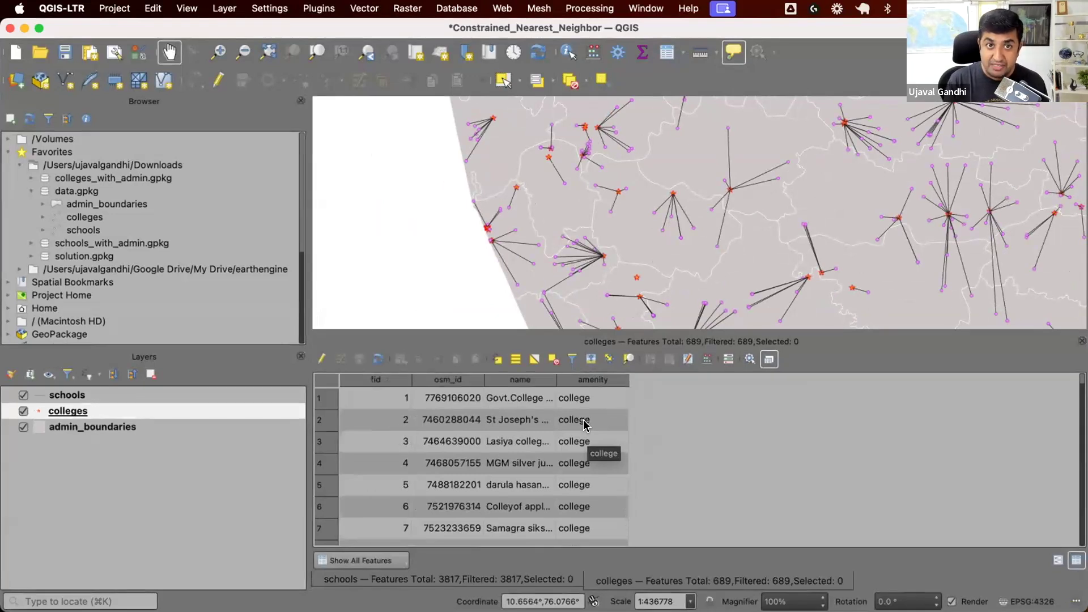
left_click(68, 428)
left_click(668, 56)
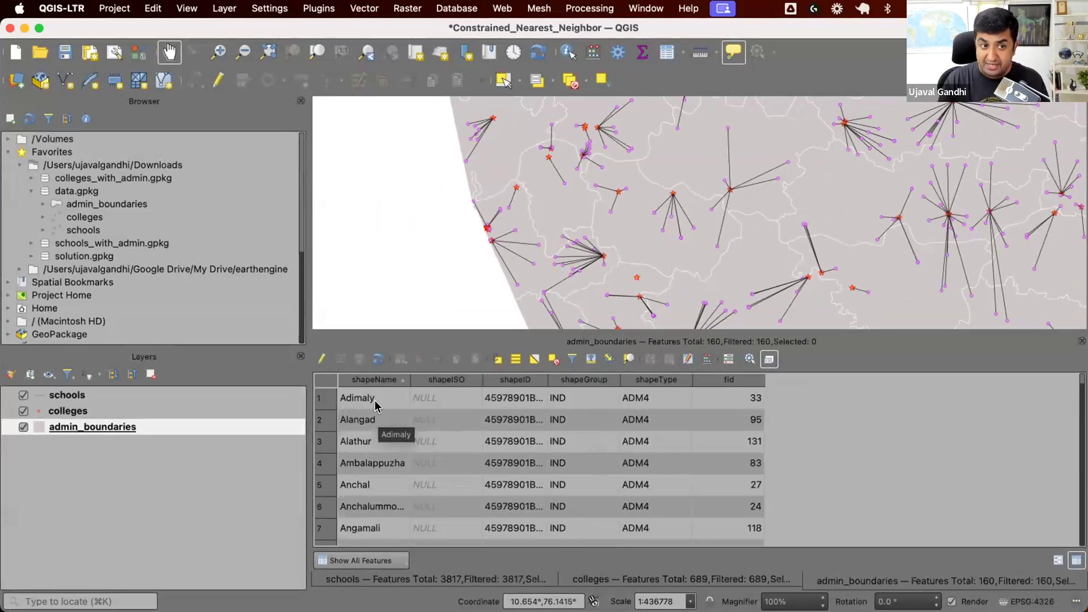
left_click(262, 394)
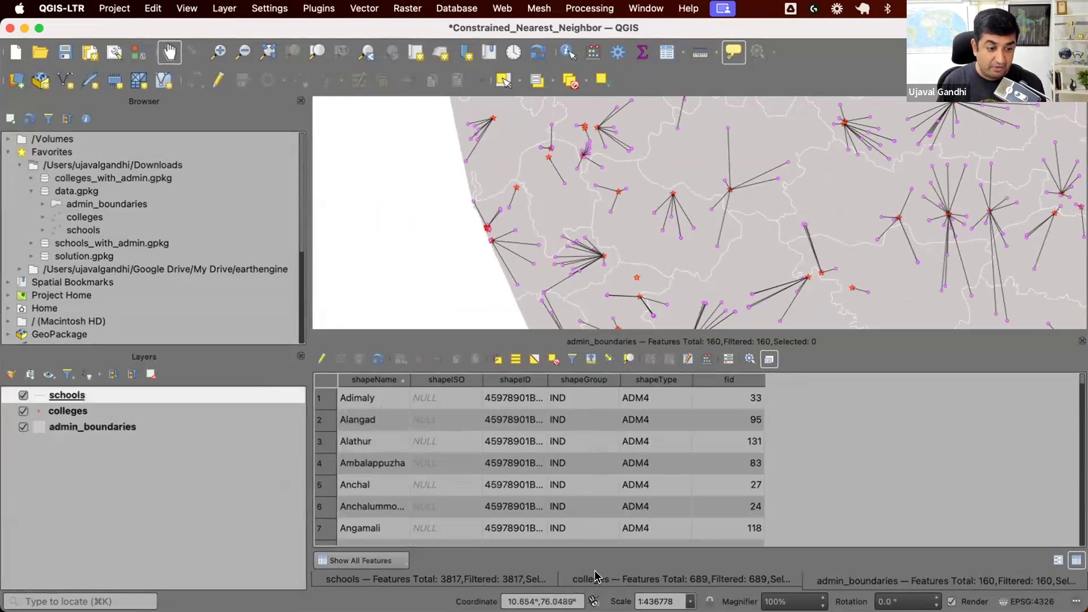
left_click(555, 576)
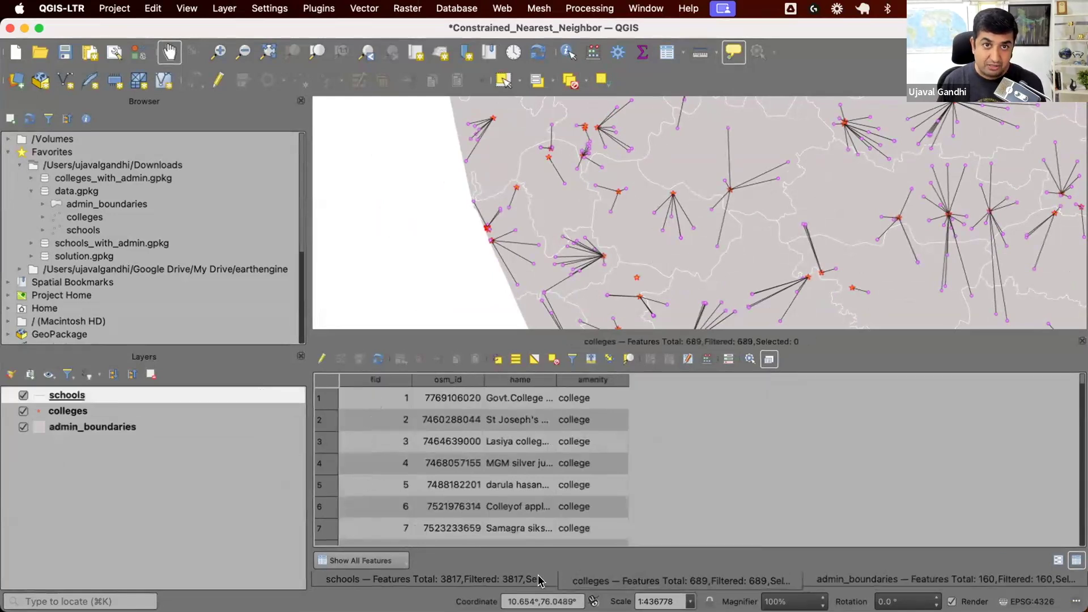
left_click(539, 579)
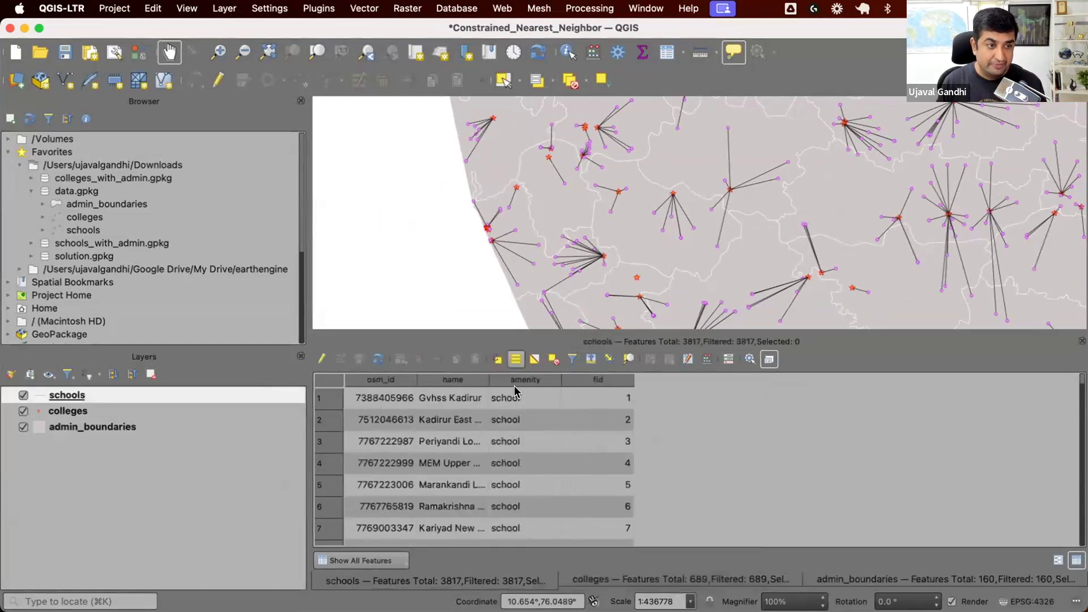
Search the processing algorithms for "join" and open Join attributes by location
left_click(601, 12)
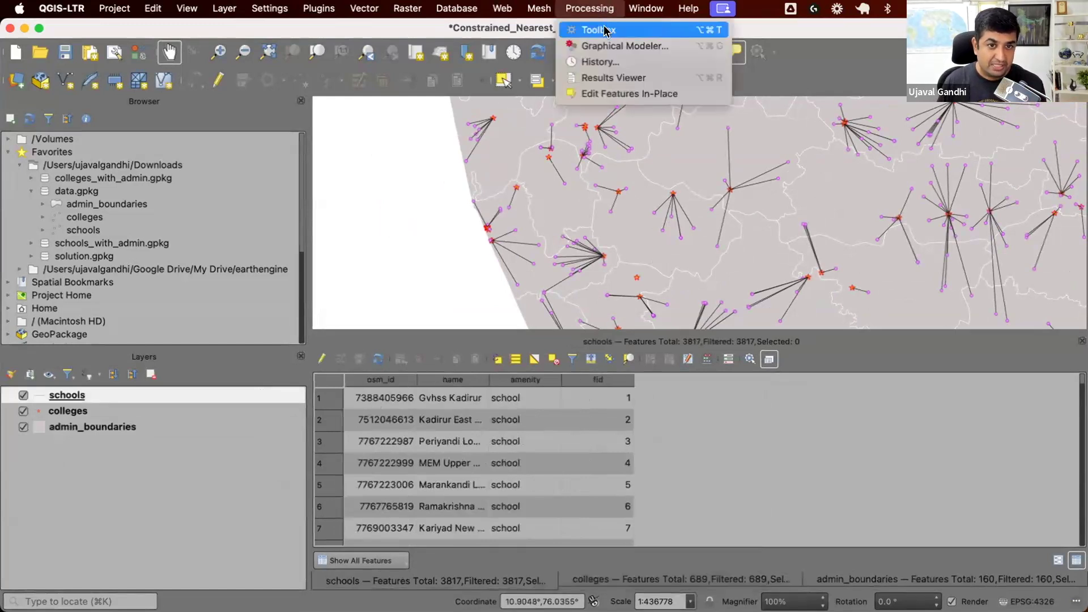
left_click(605, 29)
left_click(843, 136)
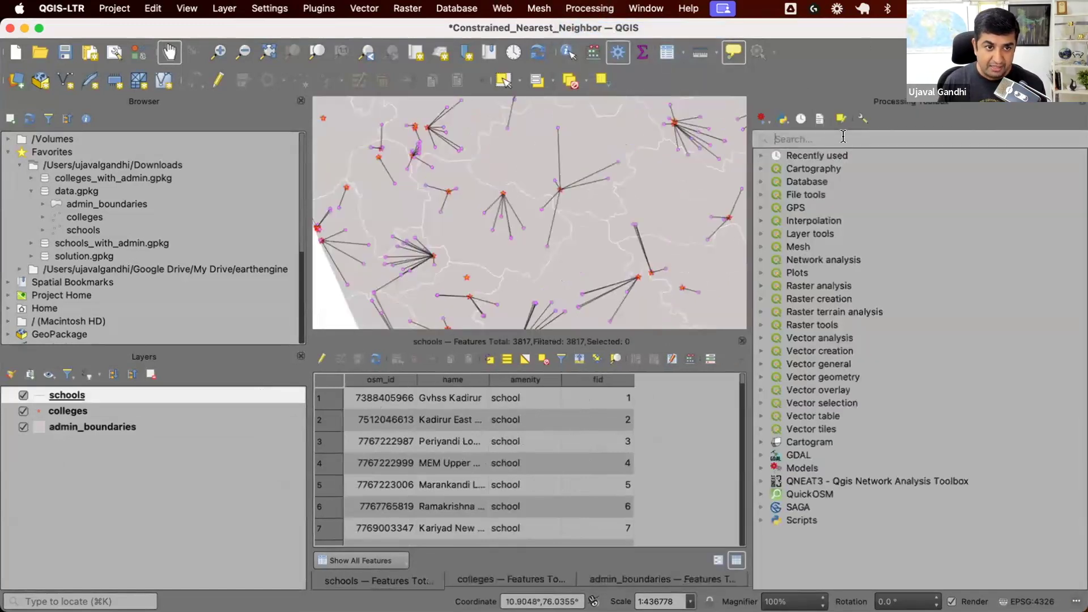
type("join")
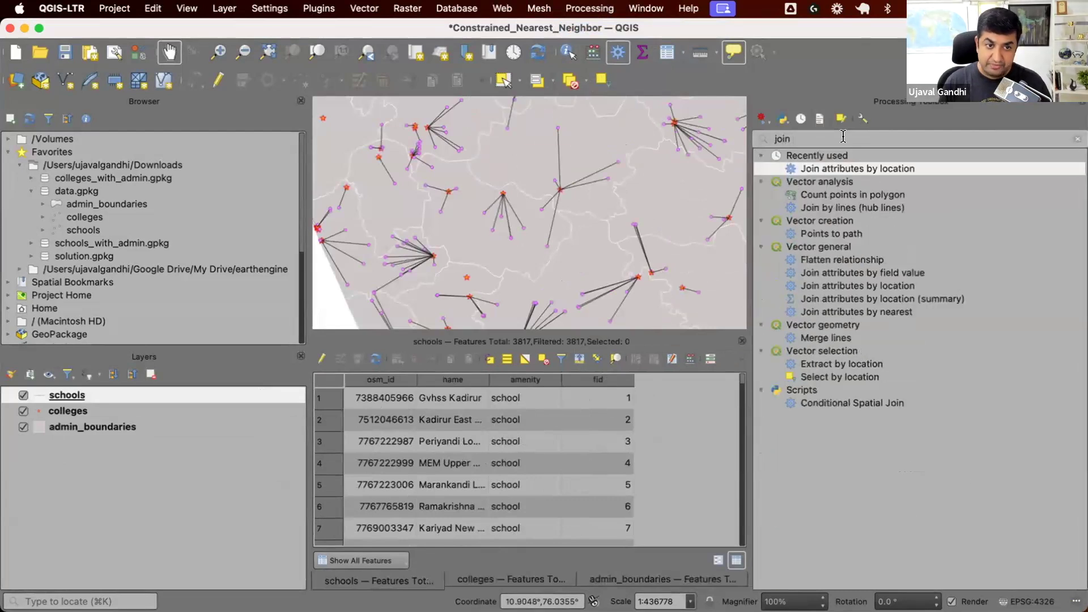
double_click(855, 169)
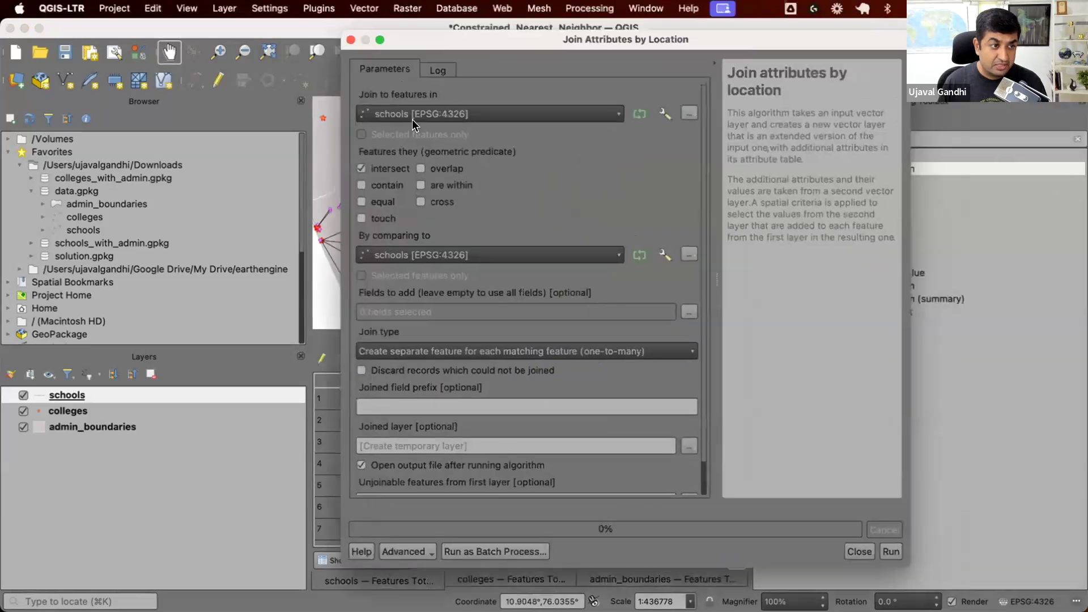
Set the join to compare schools with admin_boundaries and add only the shapeName field
left_click(369, 251)
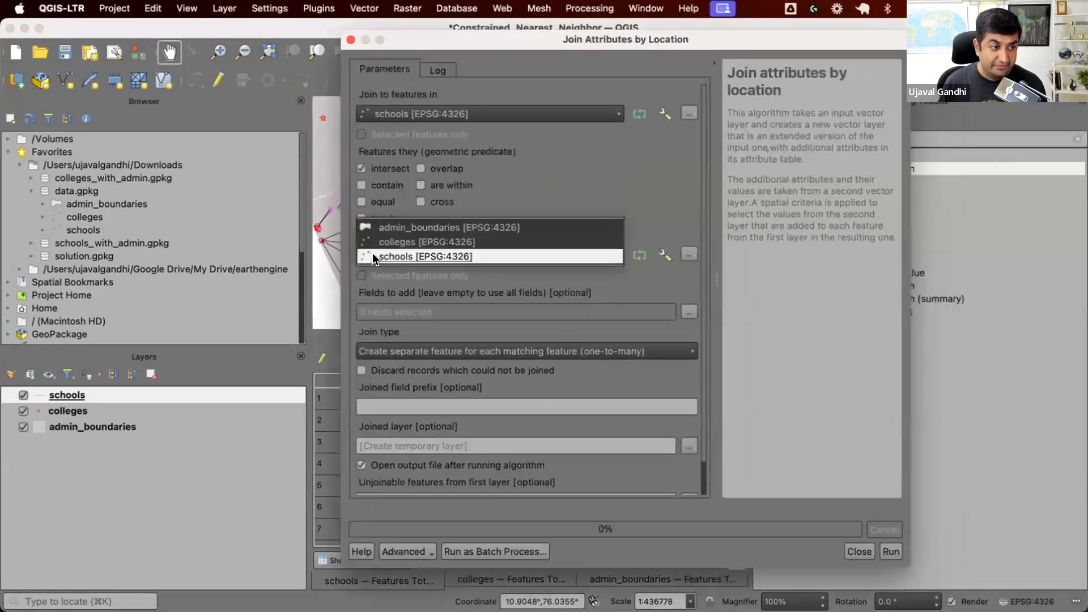
left_click(400, 220)
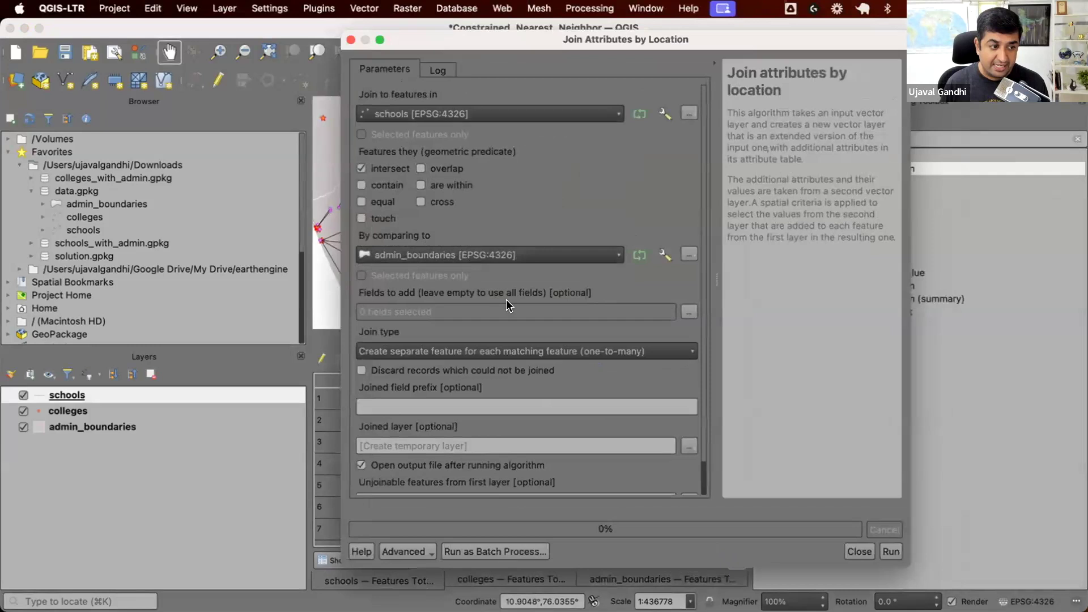
left_click(689, 312)
left_click(367, 126)
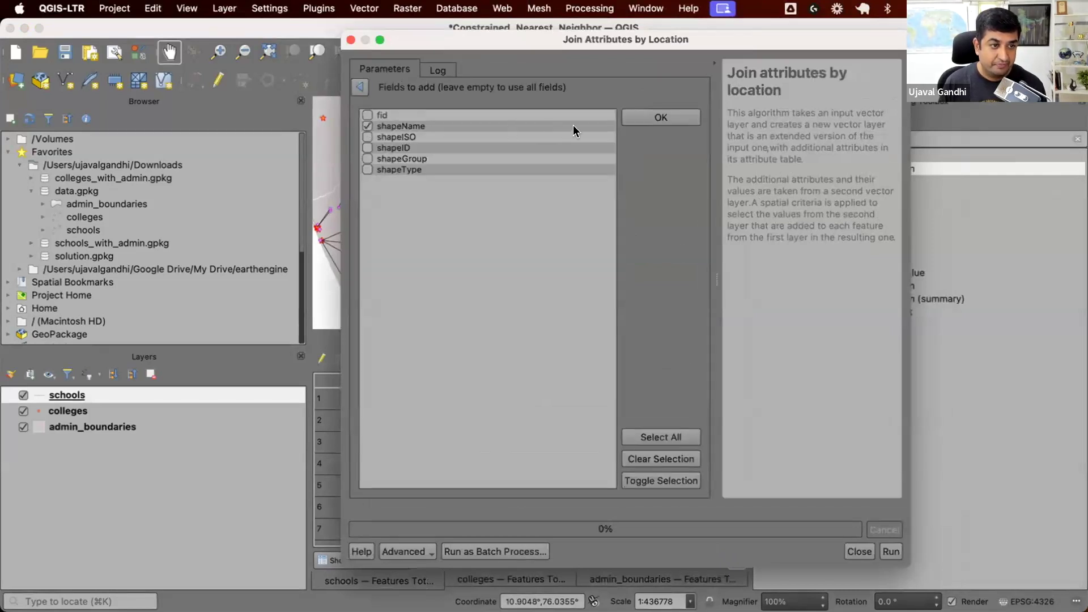
left_click(640, 120)
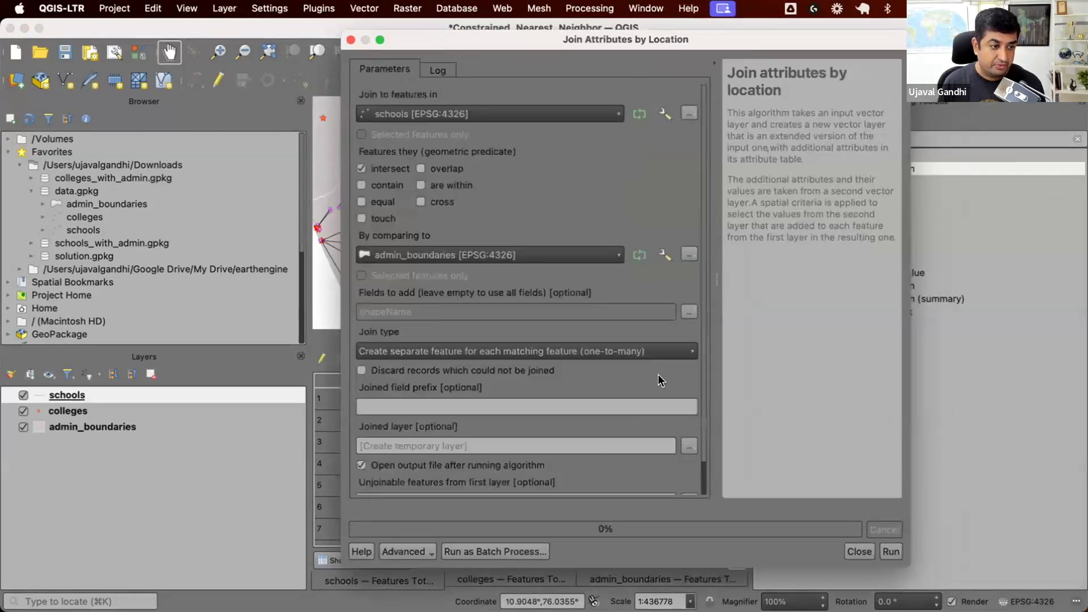
Save the joined layer as schools_with_admin.gpkg in Downloads, replacing the existing file, and run the join
left_click(688, 447)
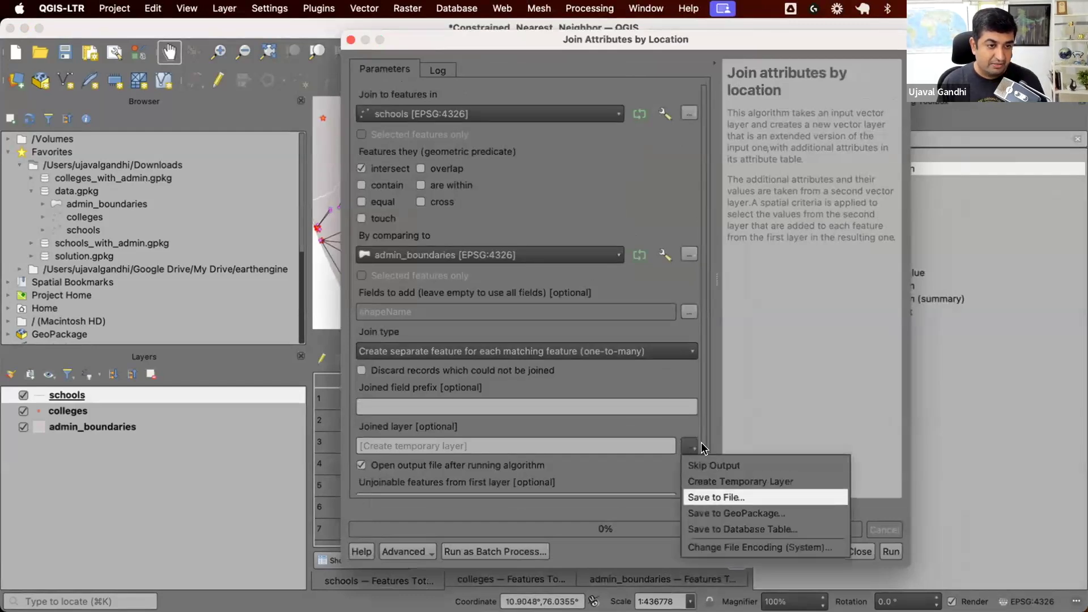
left_click(717, 497)
type("schools_")
type("with_admin")
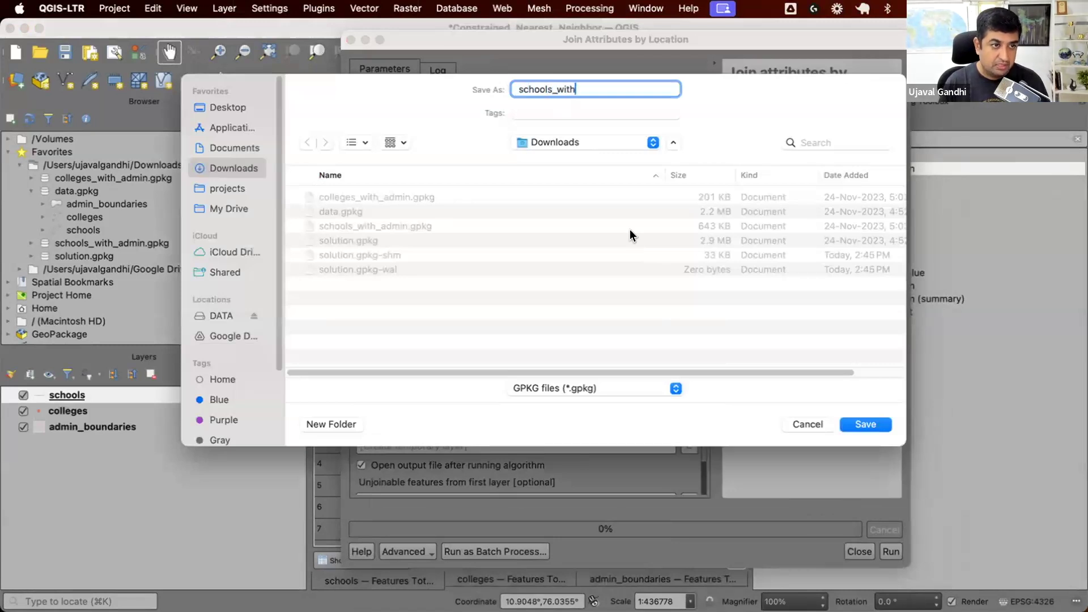
key("Return")
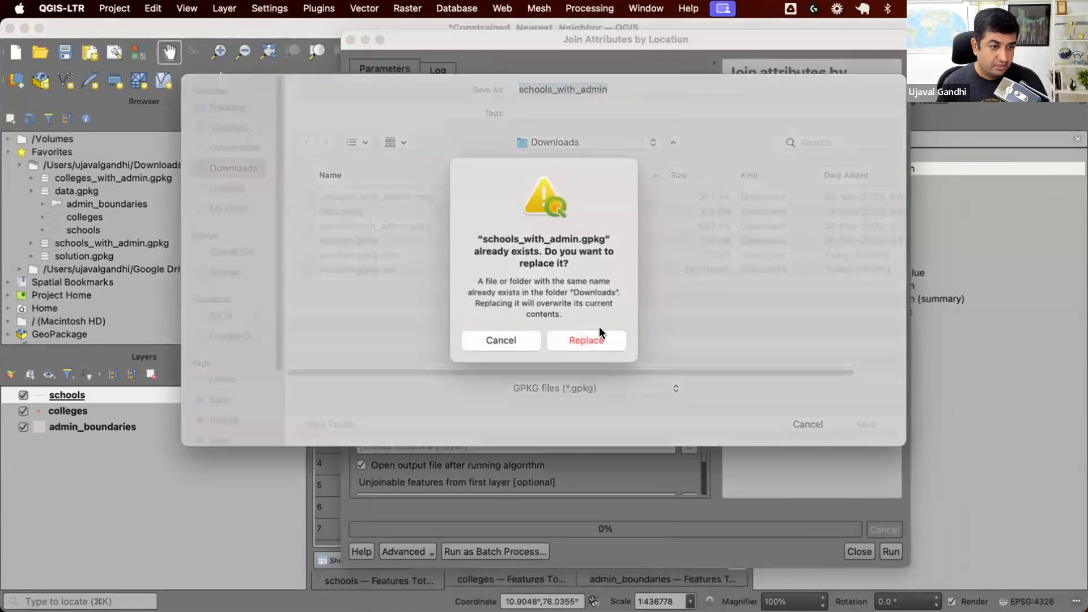
left_click(592, 327)
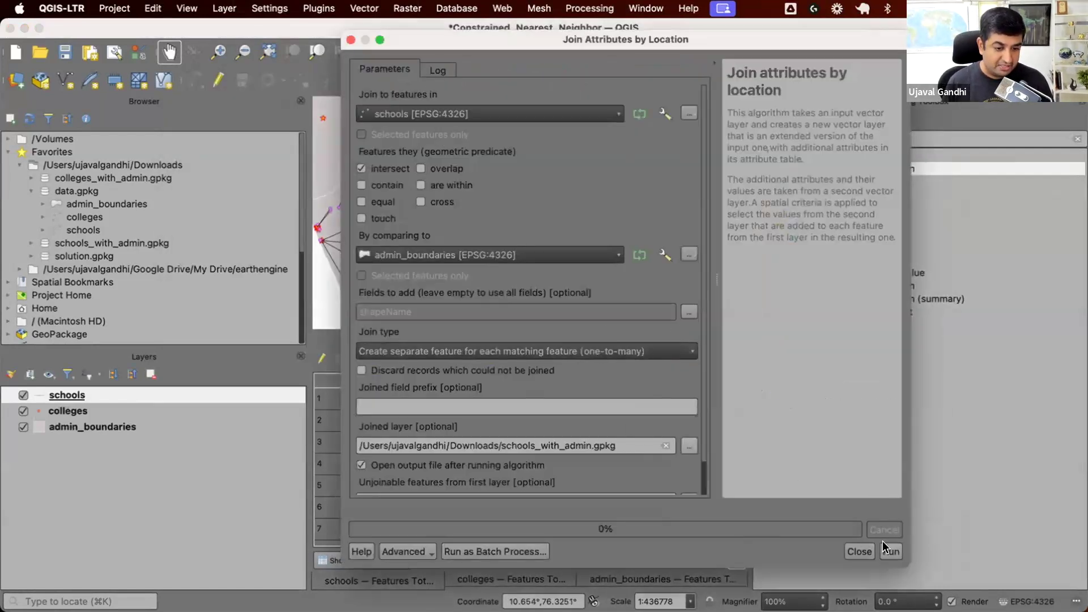
left_click(889, 550)
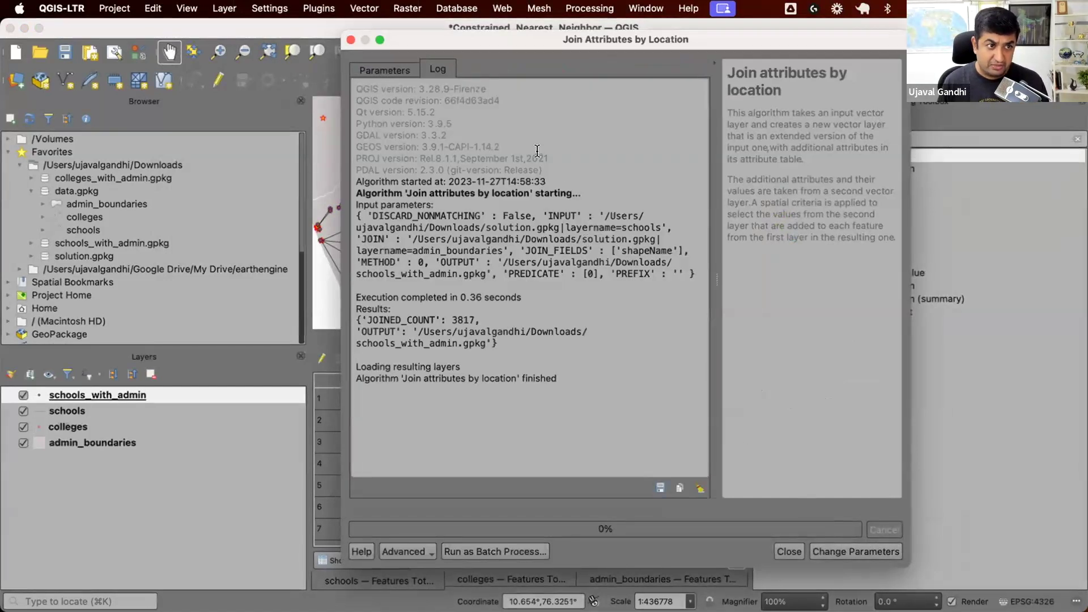
Run the same join for the colleges layer with the output file colleges_with_admin.gpkg, and close the dialog
left_click(407, 64)
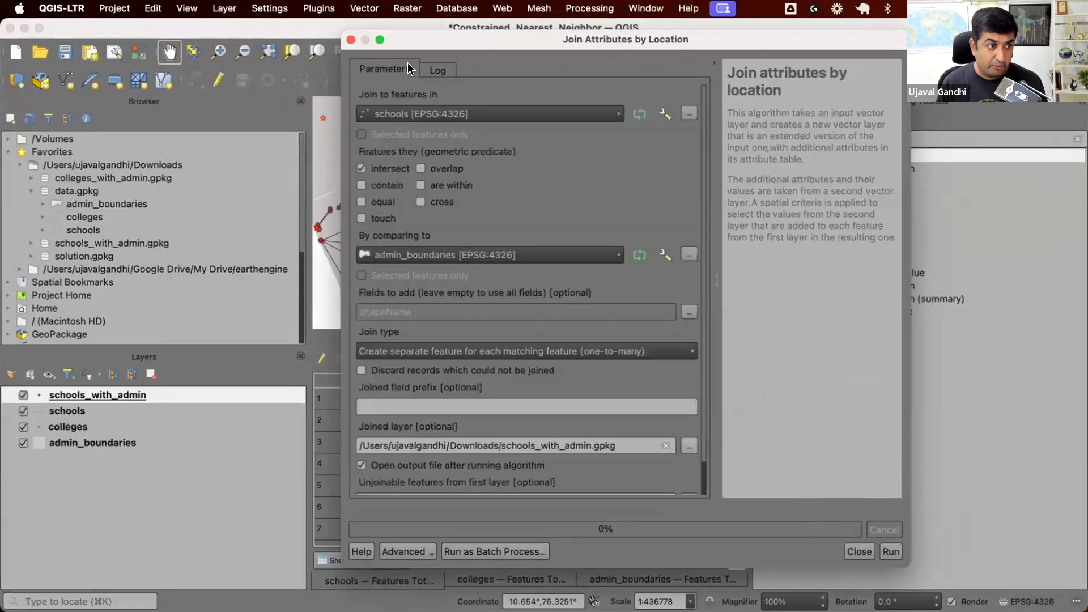
left_click(429, 113)
left_click(424, 100)
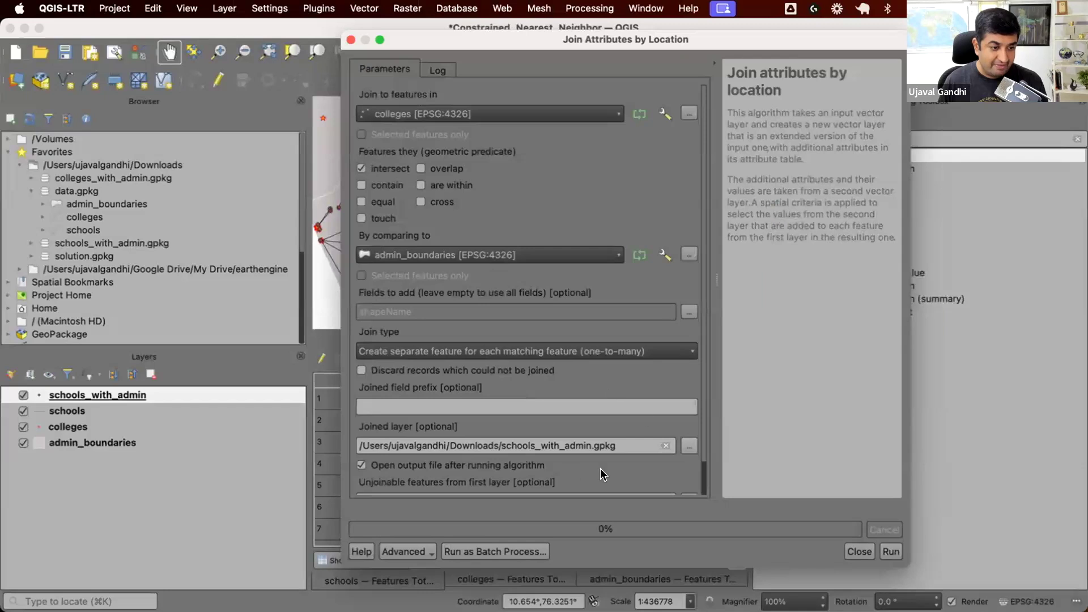
left_click_drag(535, 441, 502, 438)
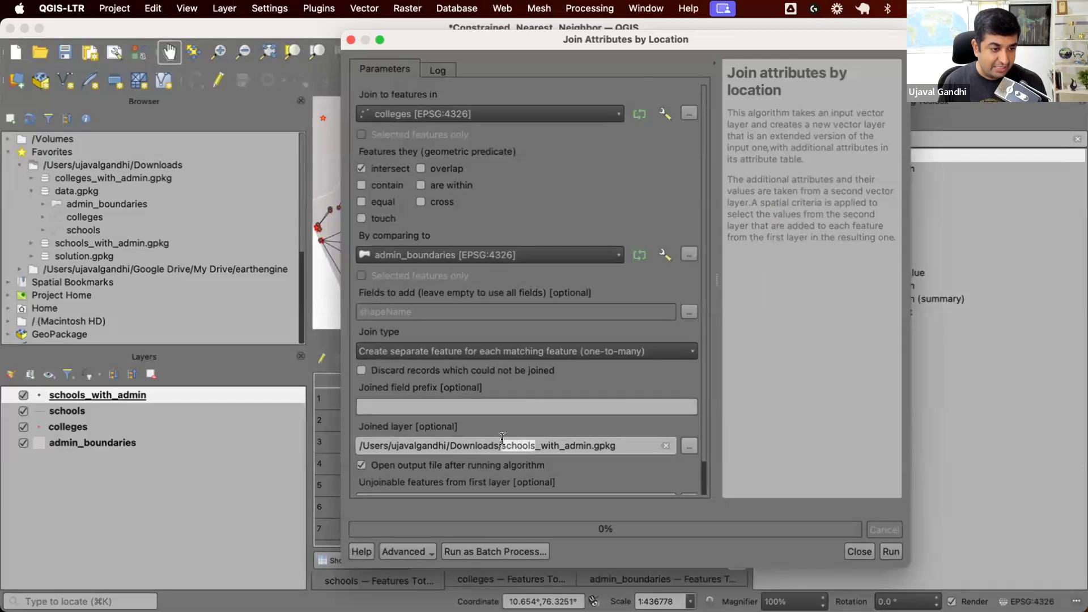
type("colleges")
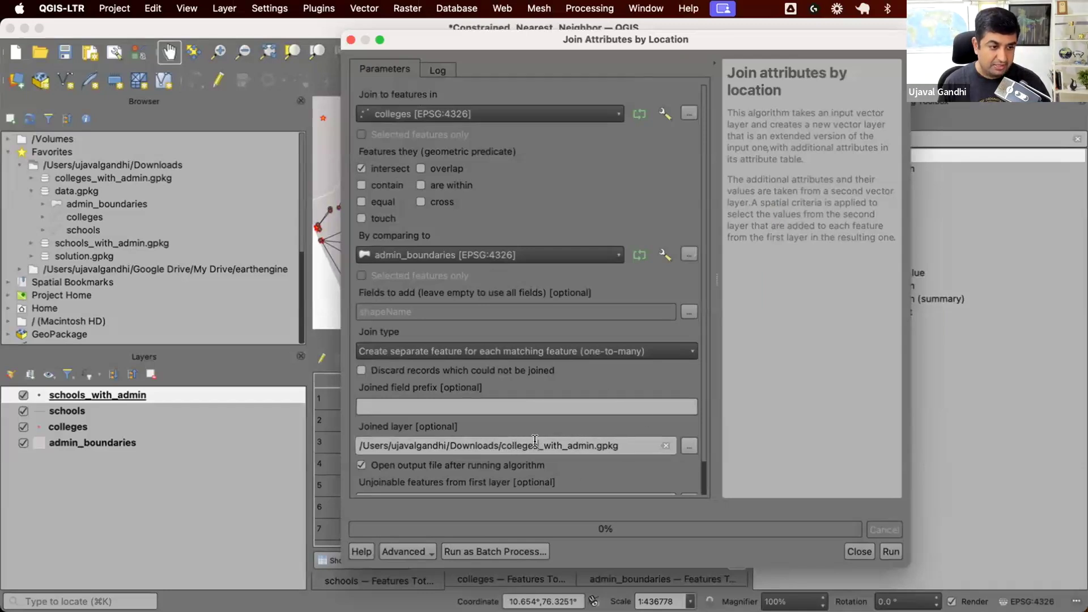
left_click(894, 553)
left_click(790, 551)
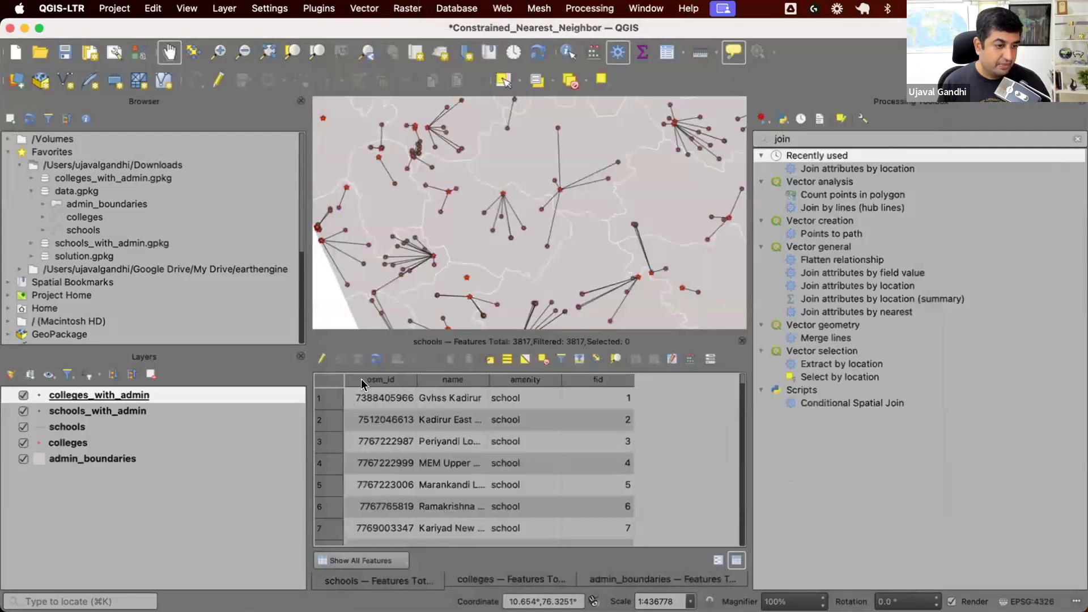
Close the open schools, colleges and admin_boundaries attribute tables
left_click(741, 340)
left_click(741, 341)
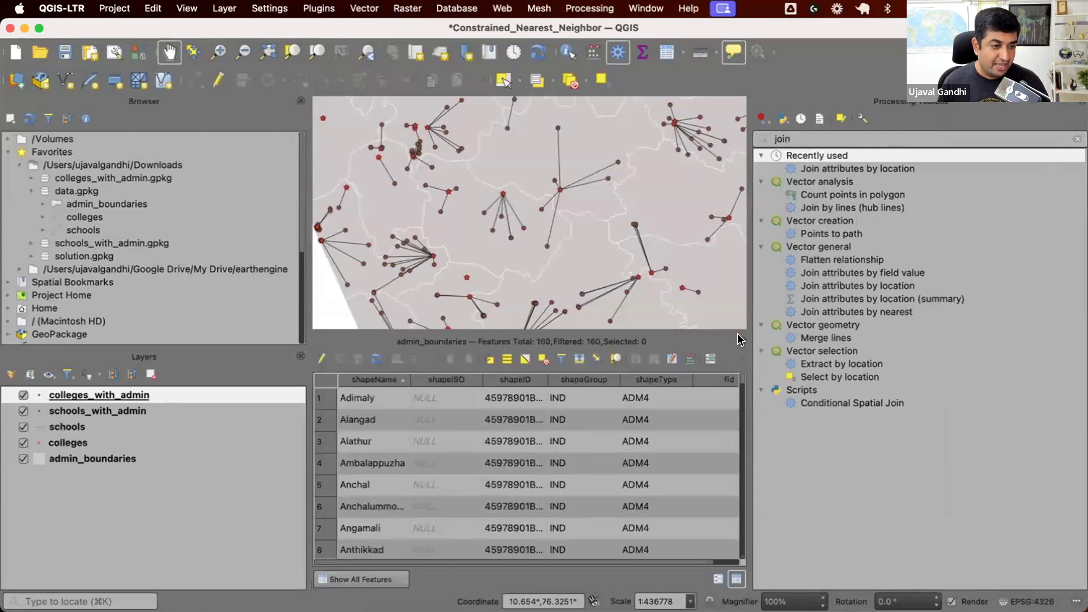
left_click(741, 341)
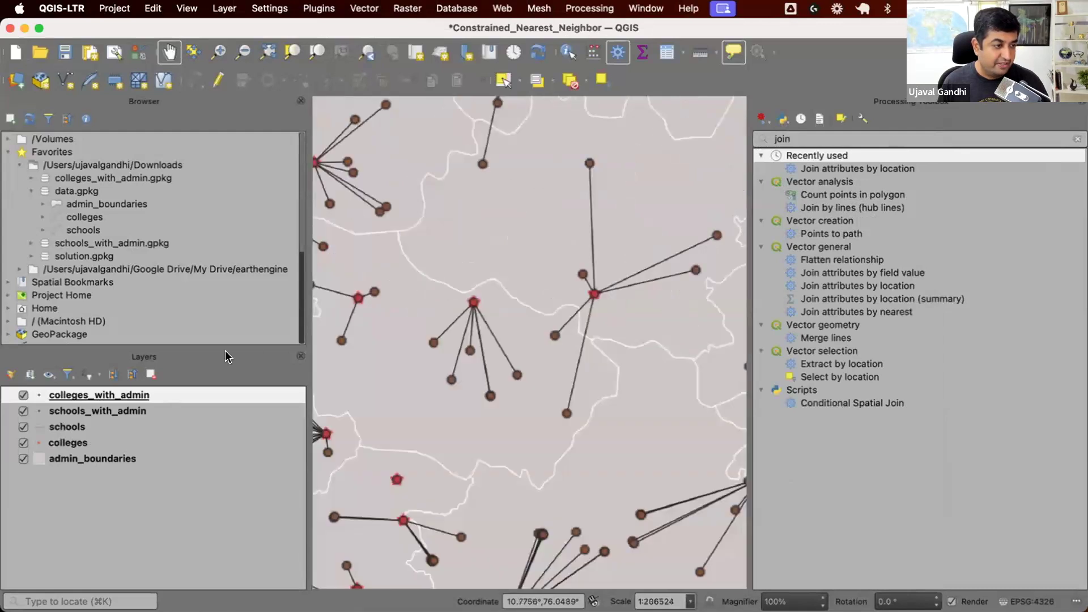
Open the attribute tables of schools_with_admin and colleges_with_admin and check their shapeName values
left_click(176, 409)
key("F6")
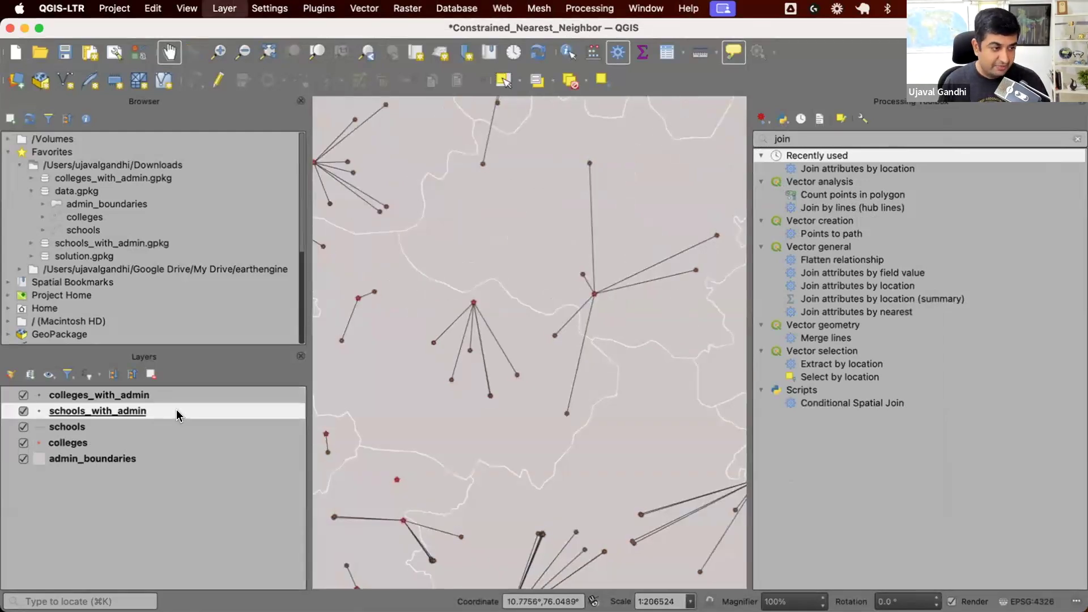
scroll(654, 413, "down", 11)
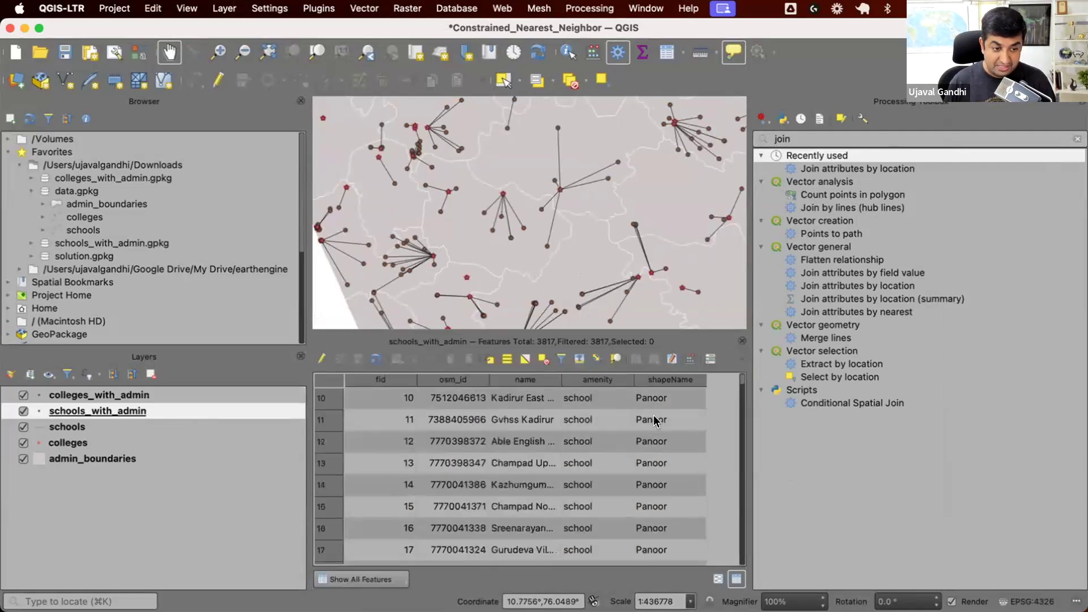
left_click(91, 395)
key("F6")
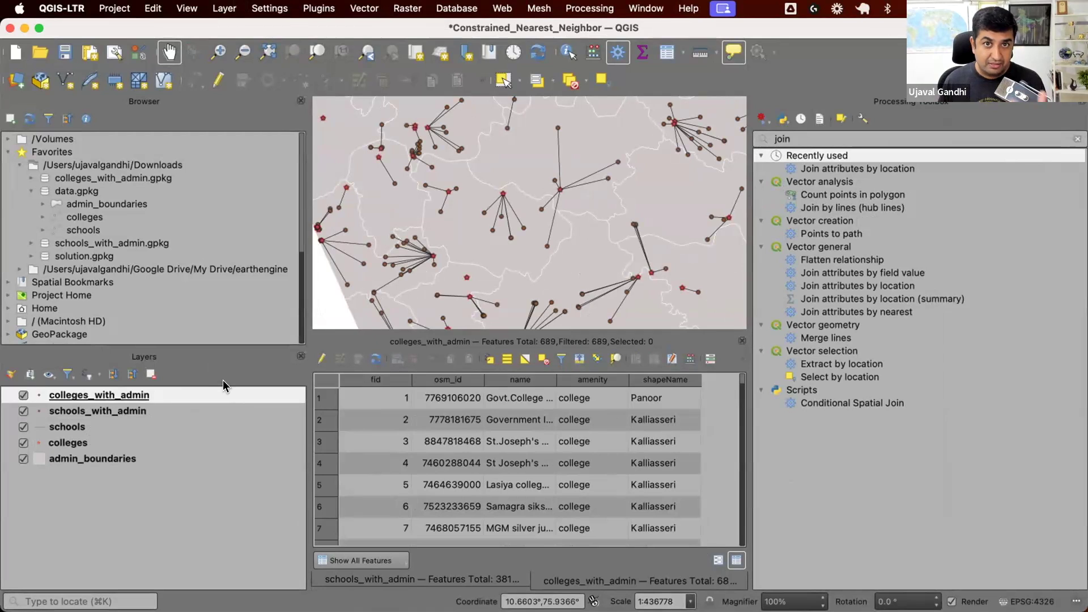
Hide the Layer Styling and Processing Toolbox panels
left_click(98, 408)
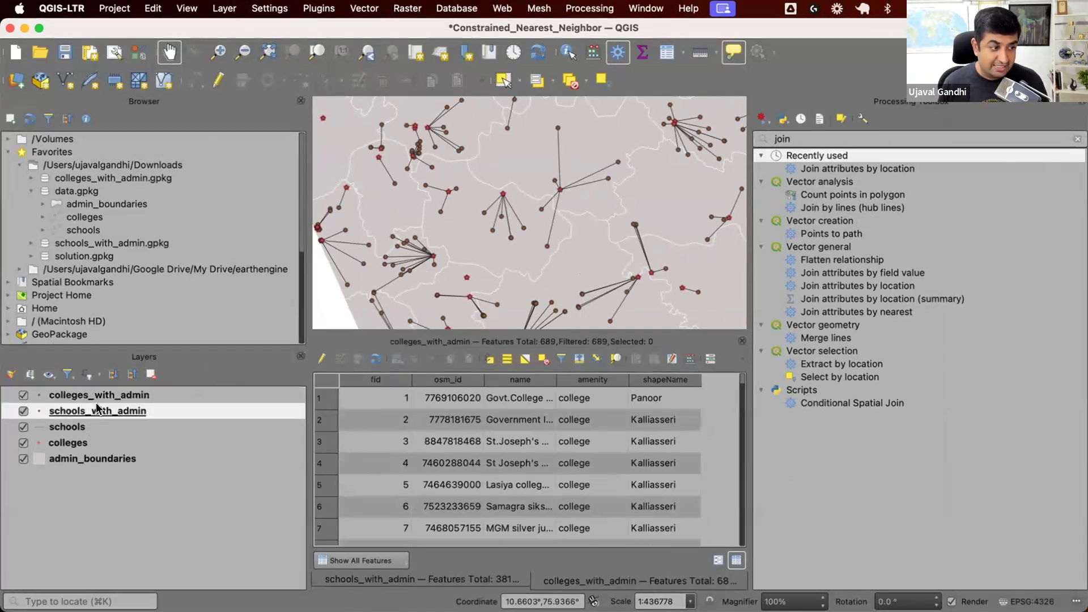
left_click(11, 374)
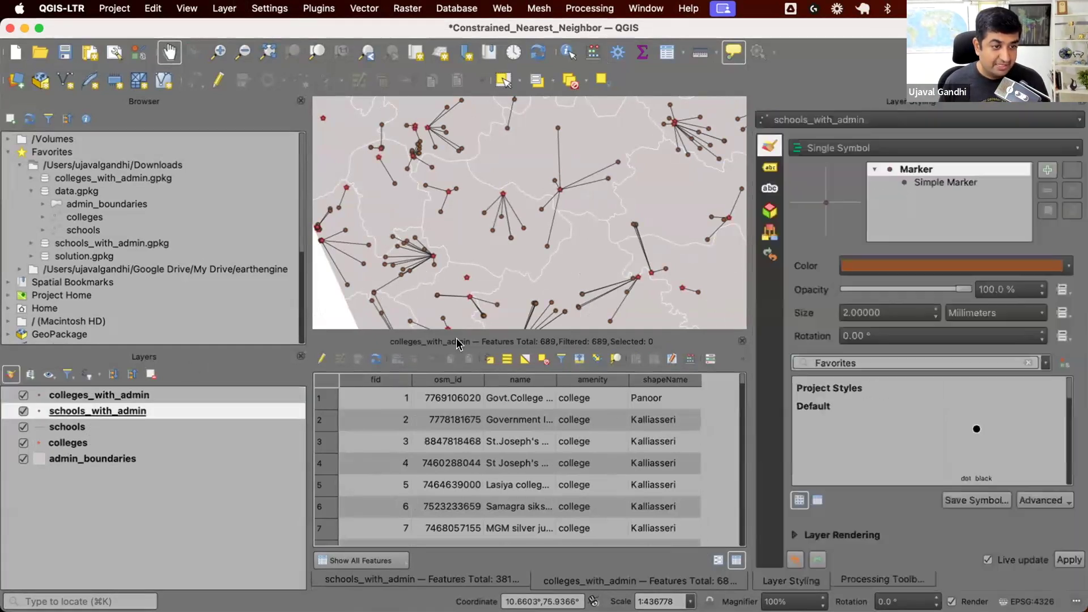
key("F7")
key("ctrl+alt+t")
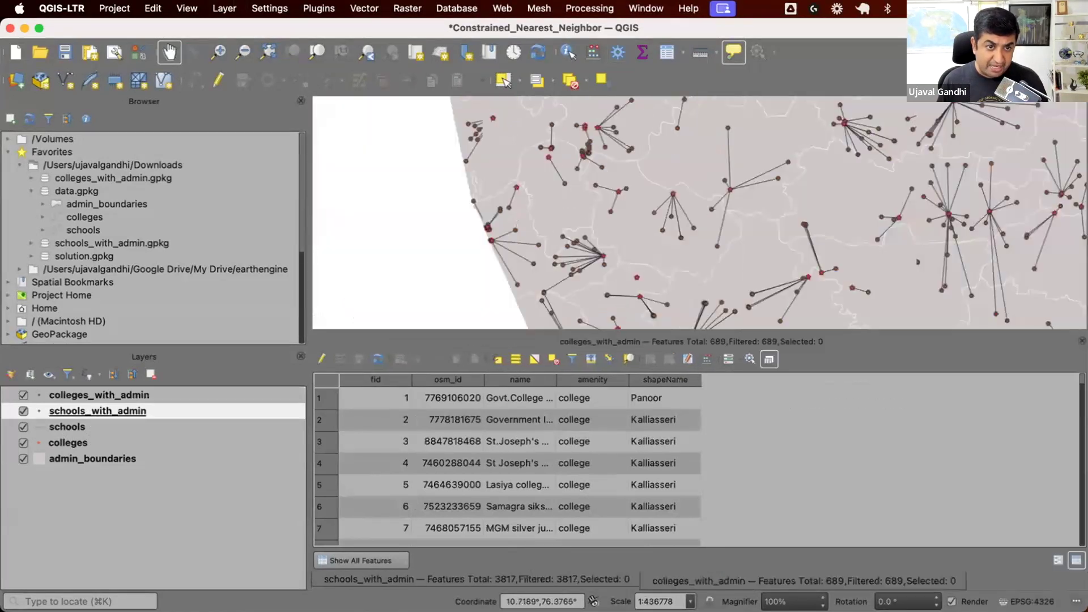
Copy all style categories from the colleges layer and paste them onto colleges_with_admin
left_click(198, 442)
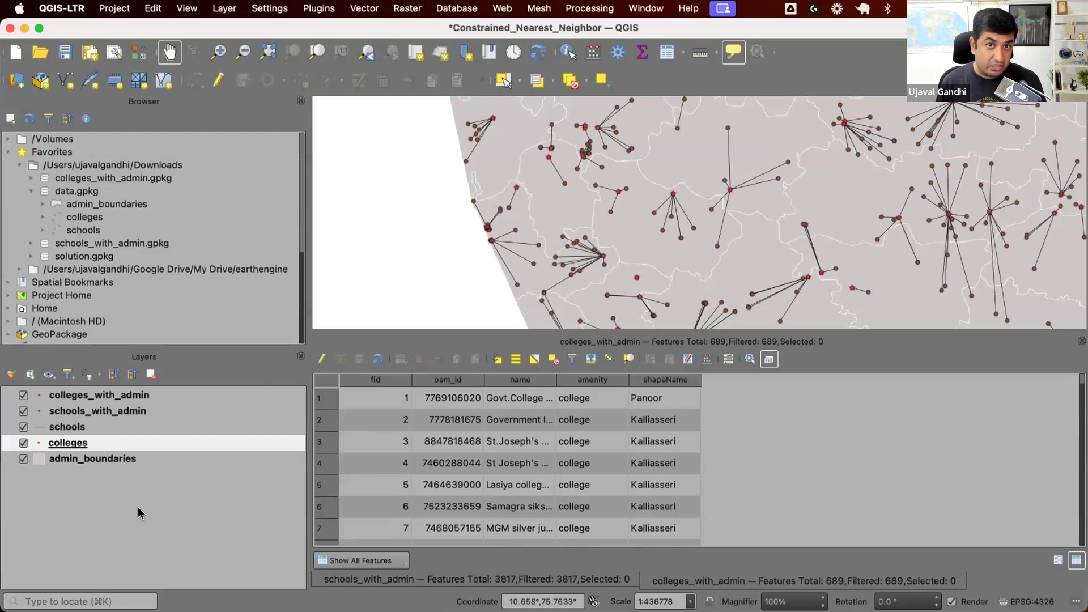
right_click(122, 447)
mouse_move(178, 401)
mouse_move(377, 295)
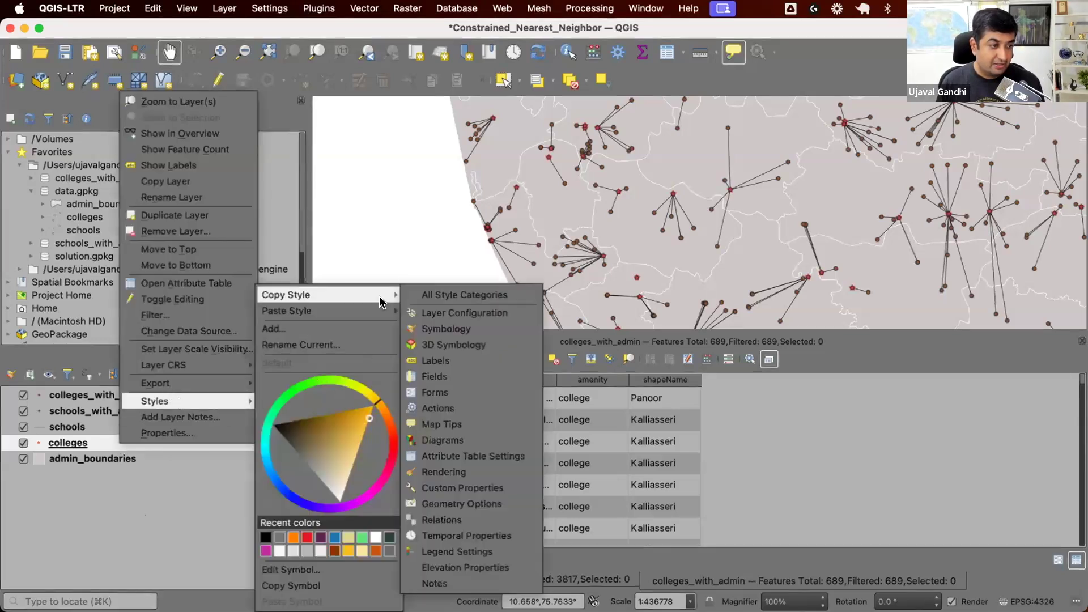
left_click(448, 294)
right_click(171, 400)
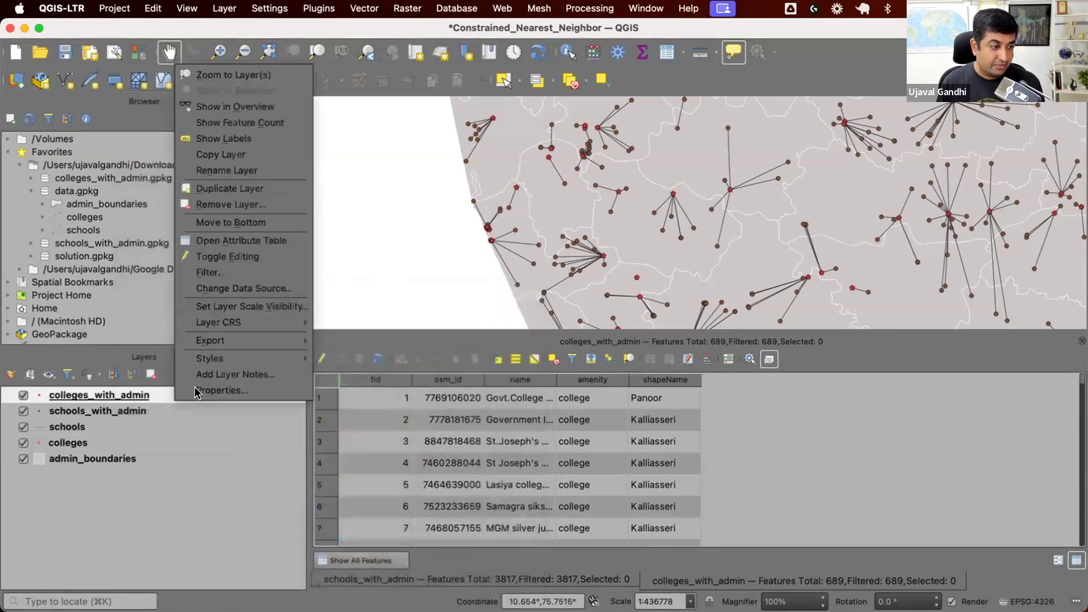
mouse_move(252, 360)
left_click(470, 310)
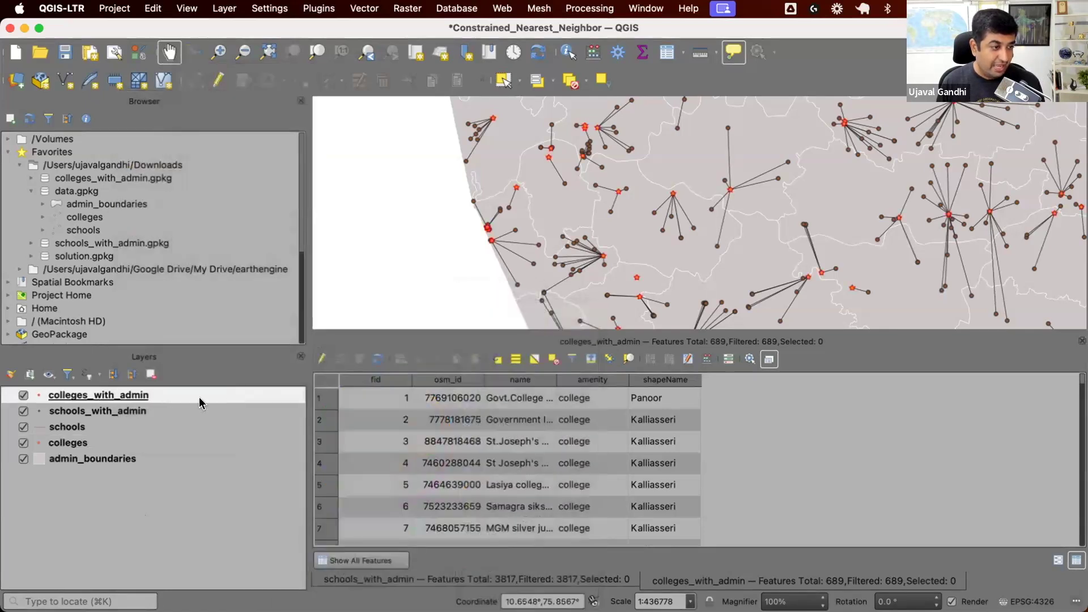
Copy all style categories from the schools layer and paste them onto schools_with_admin
right_click(162, 425)
mouse_move(216, 382)
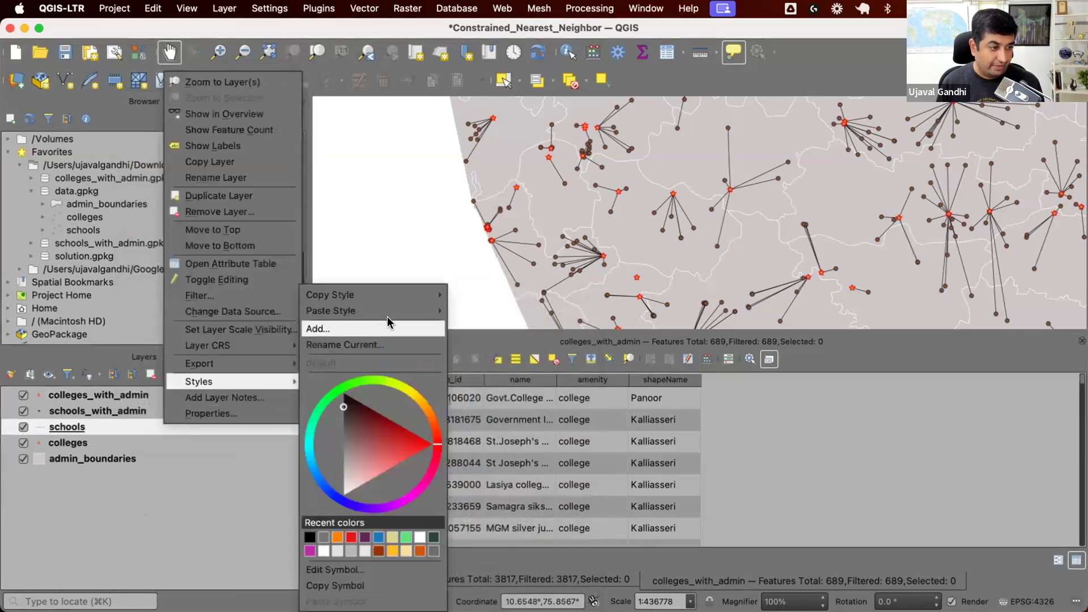
mouse_move(419, 295)
left_click(482, 293)
right_click(177, 410)
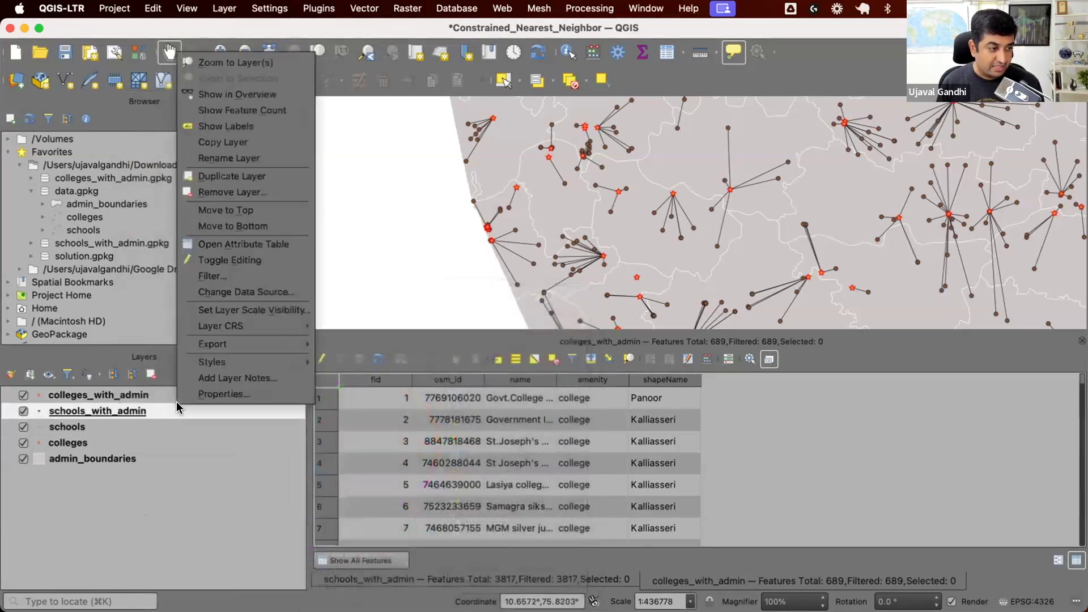
mouse_move(286, 361)
mouse_move(399, 311)
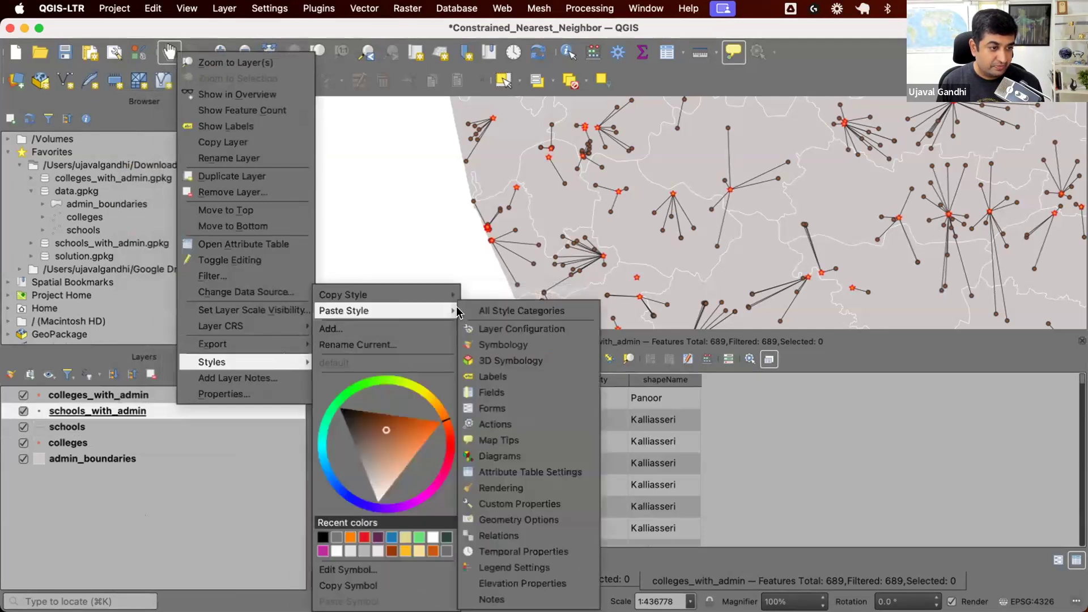
left_click(522, 311)
Hide the original schools and colleges layers and place schools_with_admin above colleges_with_admin in the layer order
left_click(23, 442)
left_click(23, 426)
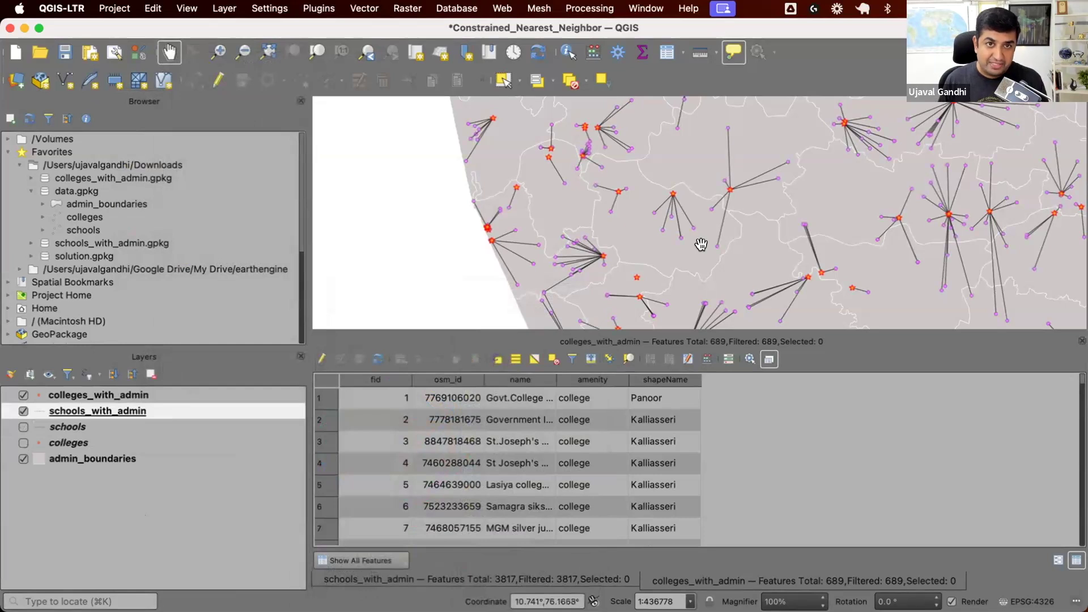
left_click_drag(91, 396, 91, 418)
Open the expression of the geometry generator in the schools_with_admin symbol for editing
left_click(85, 396)
left_click(10, 373)
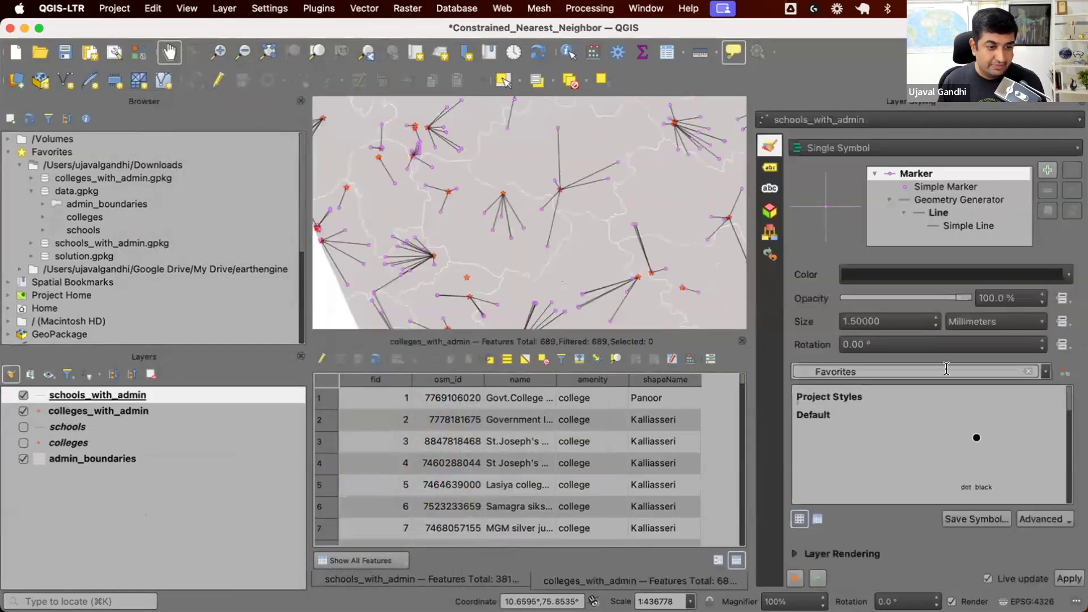
left_click(932, 200)
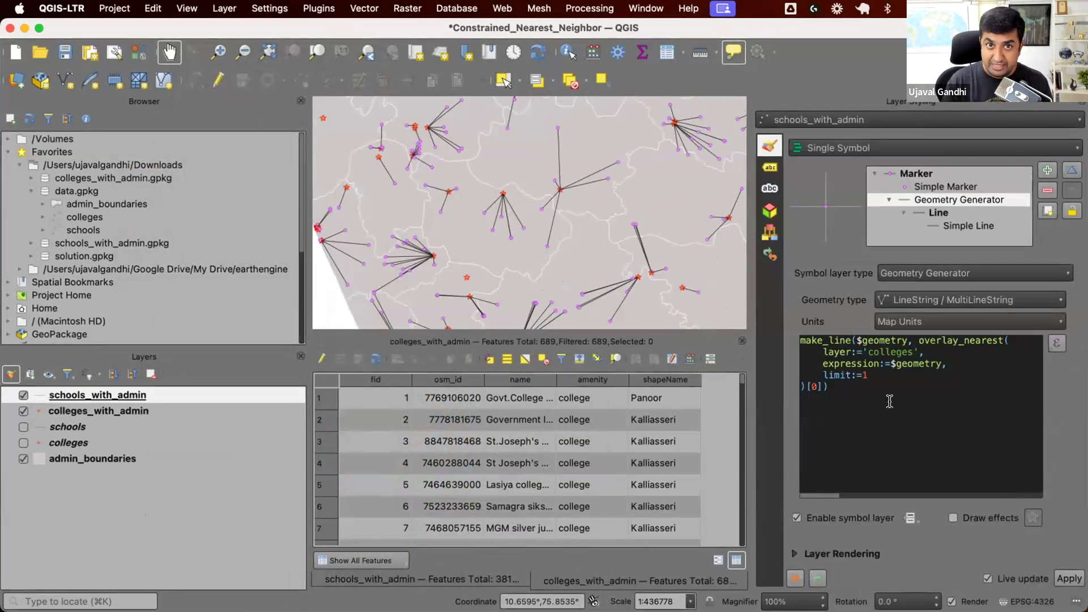
left_click(1057, 343)
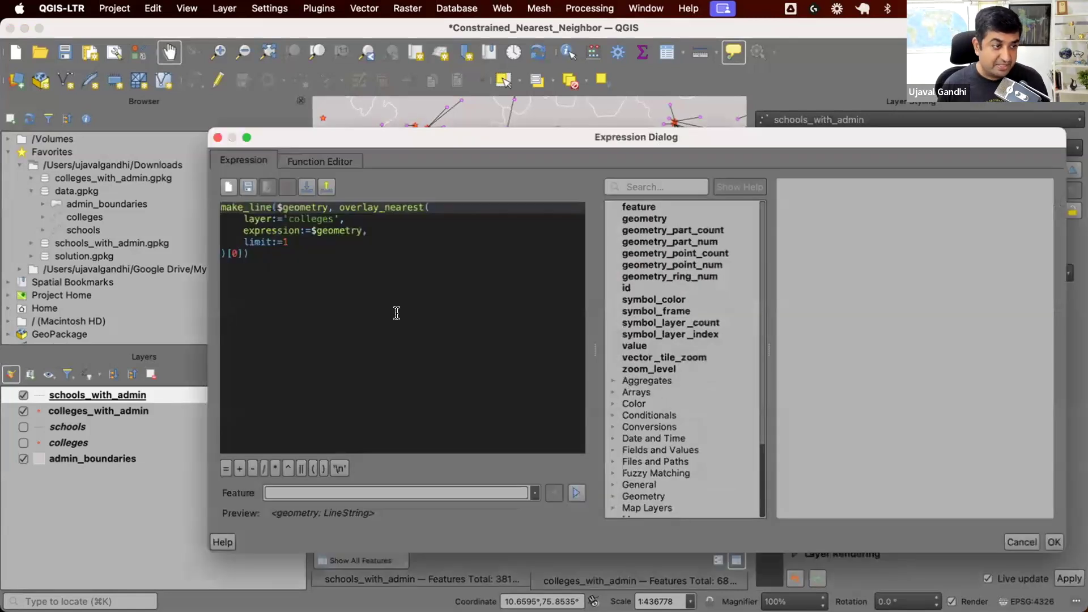
Remove the make_line wrapper, its first $geometry argument and the [0] index, keeping only the overlay_nearest call
left_click(330, 265)
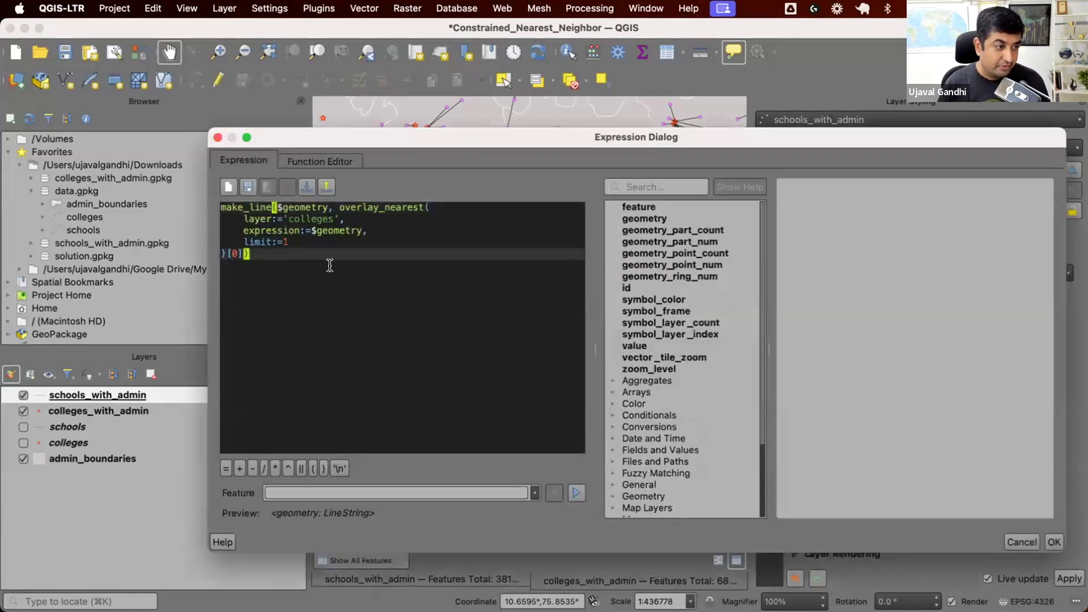
key("BackSpace")
key("BackSpace")
key("BackSpace")
key("Up")
key("Up")
key("Up")
key("Up")
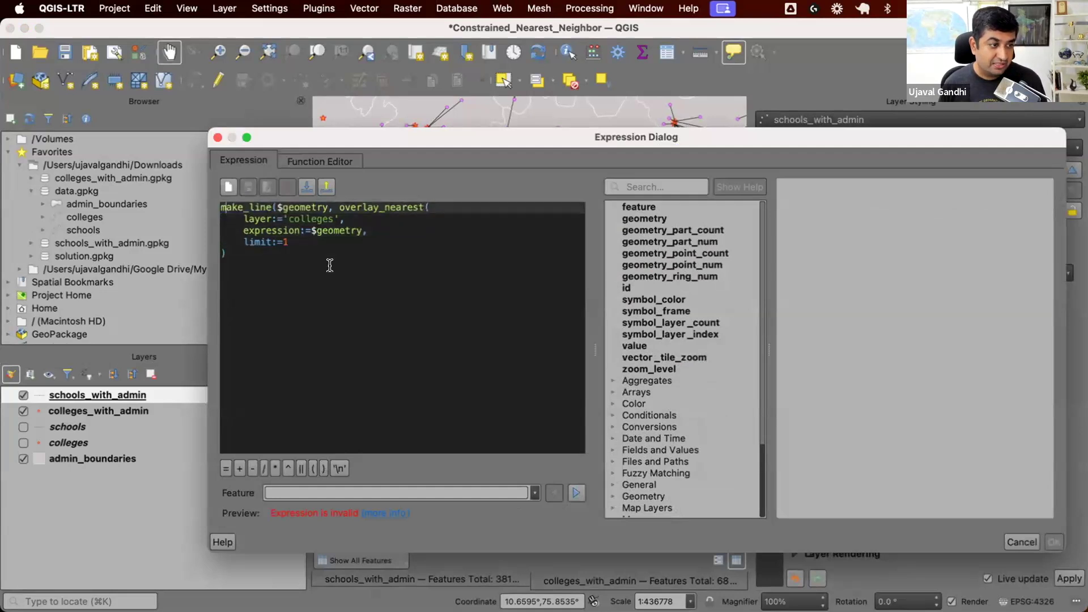
key("Left")
key("shift+Right")
key("shift+Right")
key("shift+Right")
key("shift+Right")
key("shift+Right")
key("shift+Right")
key("shift+Right")
key("shift+Right")
key("shift+Right")
key("shift+Right")
key("shift+Right")
key("shift+Right")
key("shift+Right")
key("shift+Right")
key("shift+Right")
key("shift+Right")
key("shift+Right")
key("shift+Right")
key("shift+Right")
key("shift+Right")
key("shift+Right")
key("BackSpace")
key("Down")
key("Down")
key("Down")
key("Down")
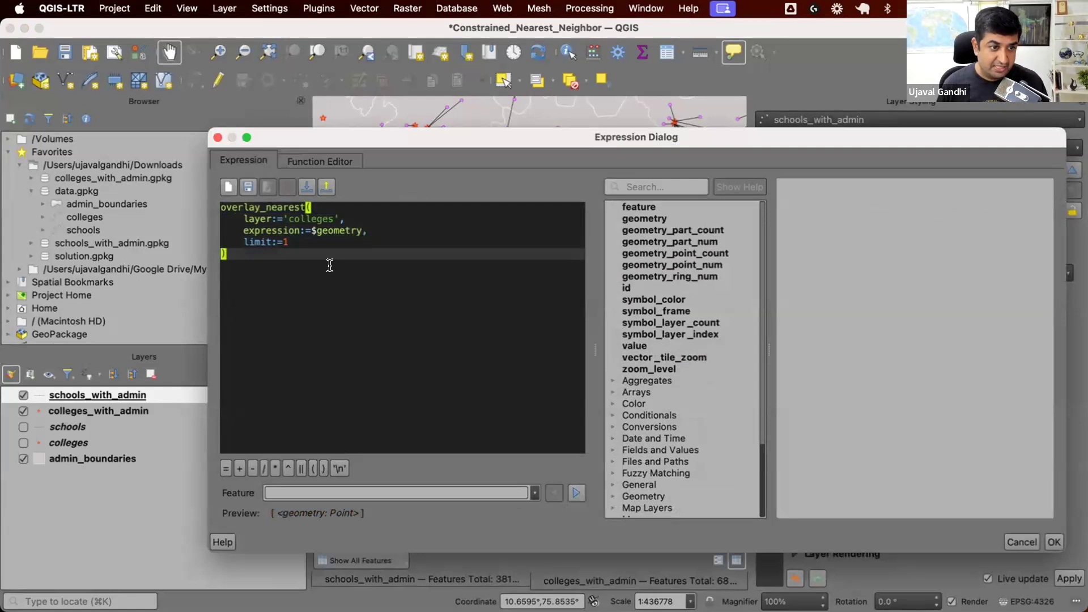
Search the function list for "overla" and read the argument descriptions of overlay_nearest
left_click(687, 182)
type("ove")
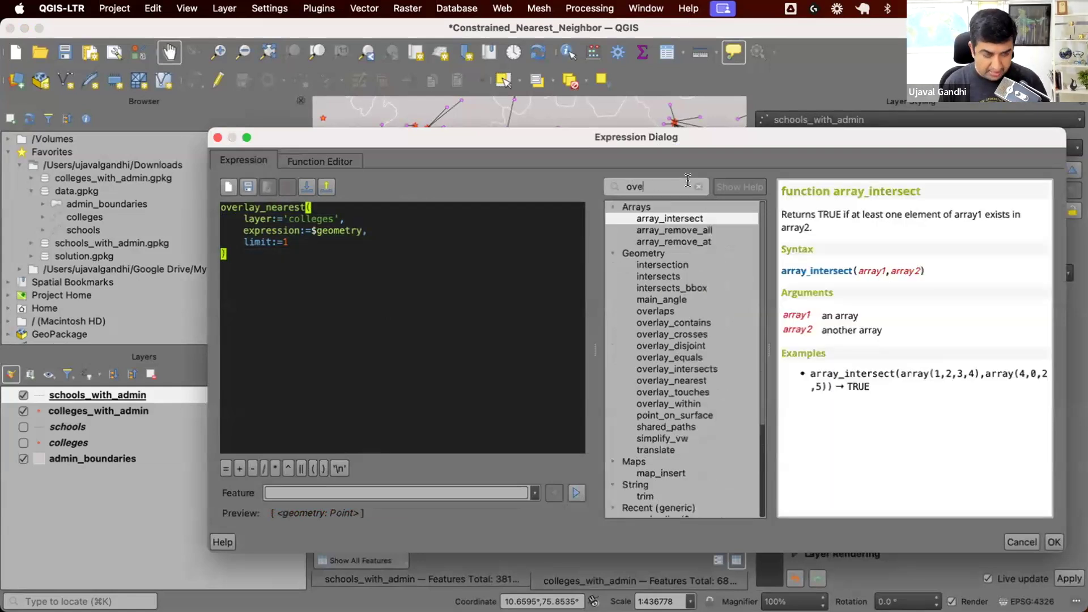
type("rla")
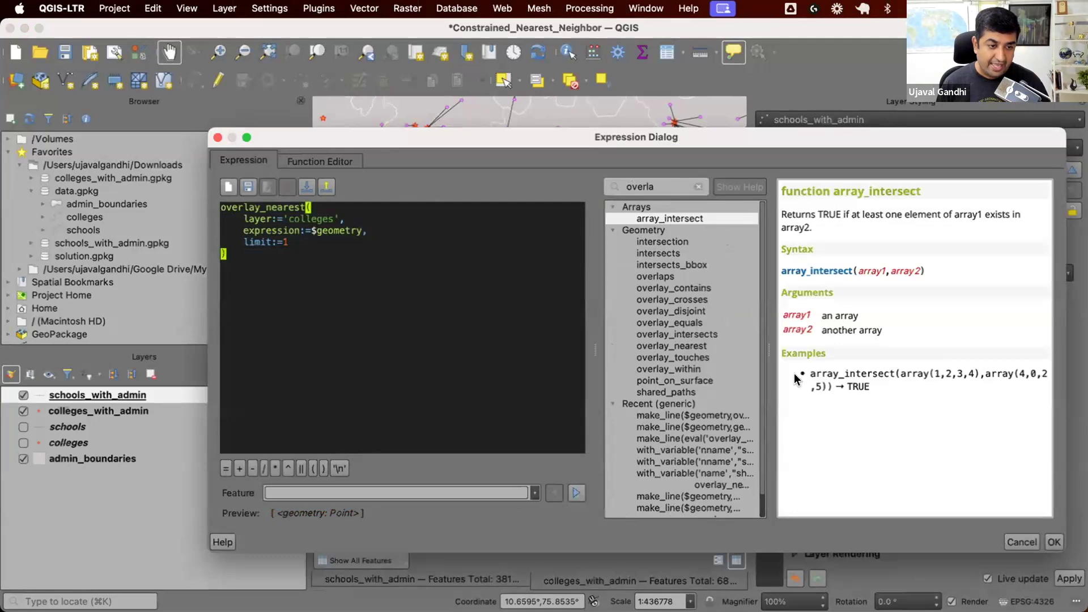
scroll(906, 352, "down", 4)
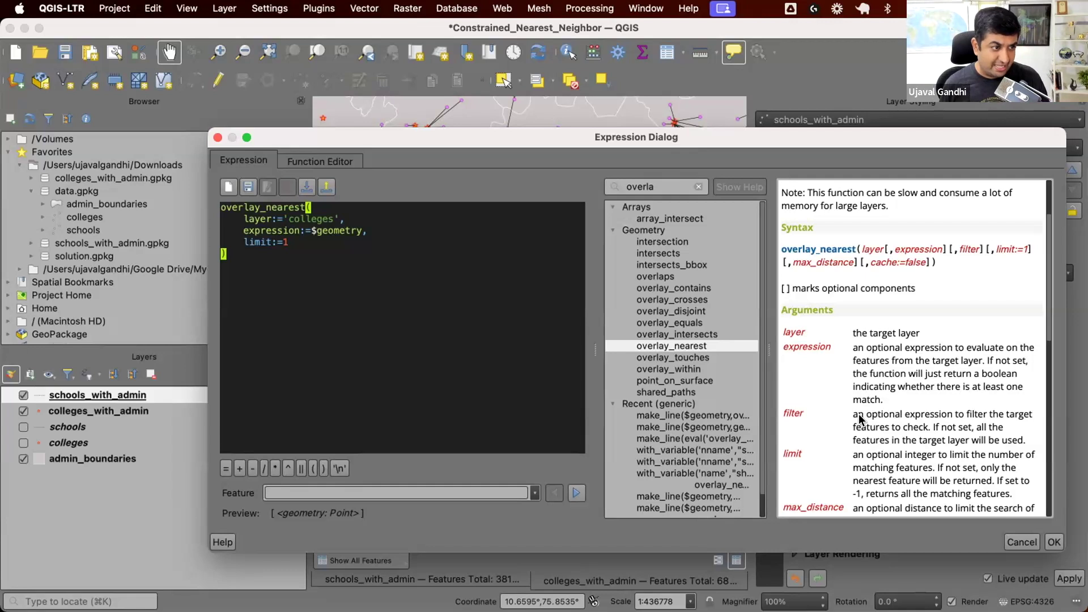
key("Down")
key("Down")
Set the limit argument of overlay_nearest to -1
left_click(443, 250)
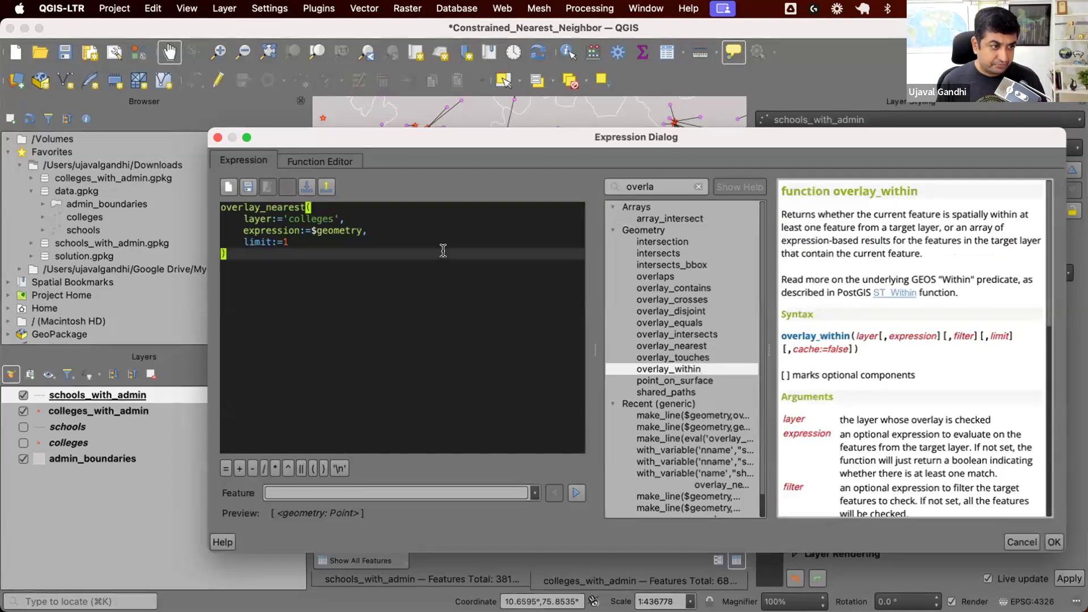
left_click(396, 230)
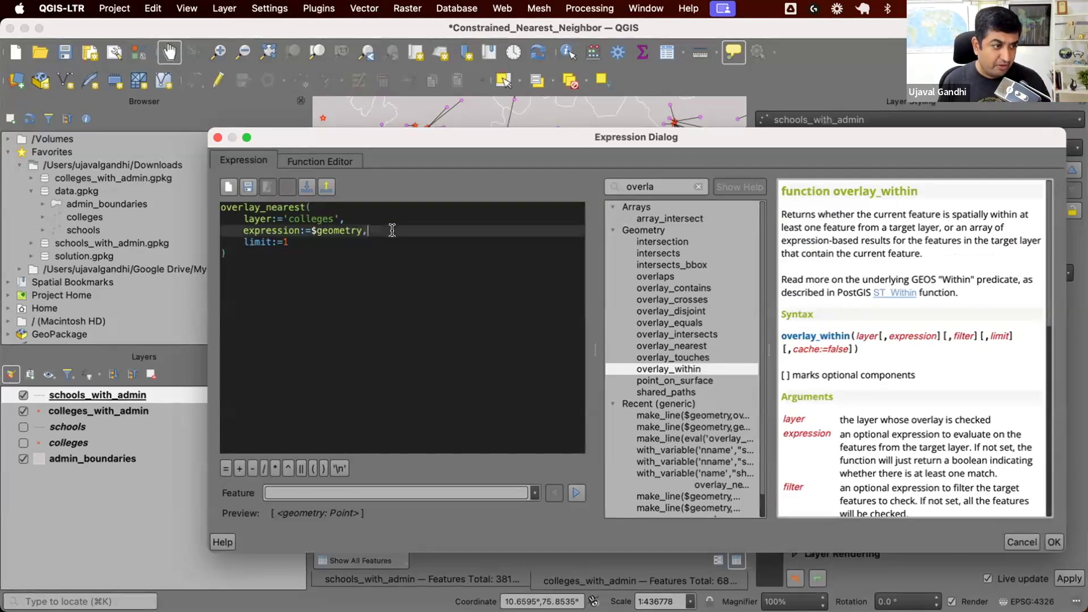
key("Down")
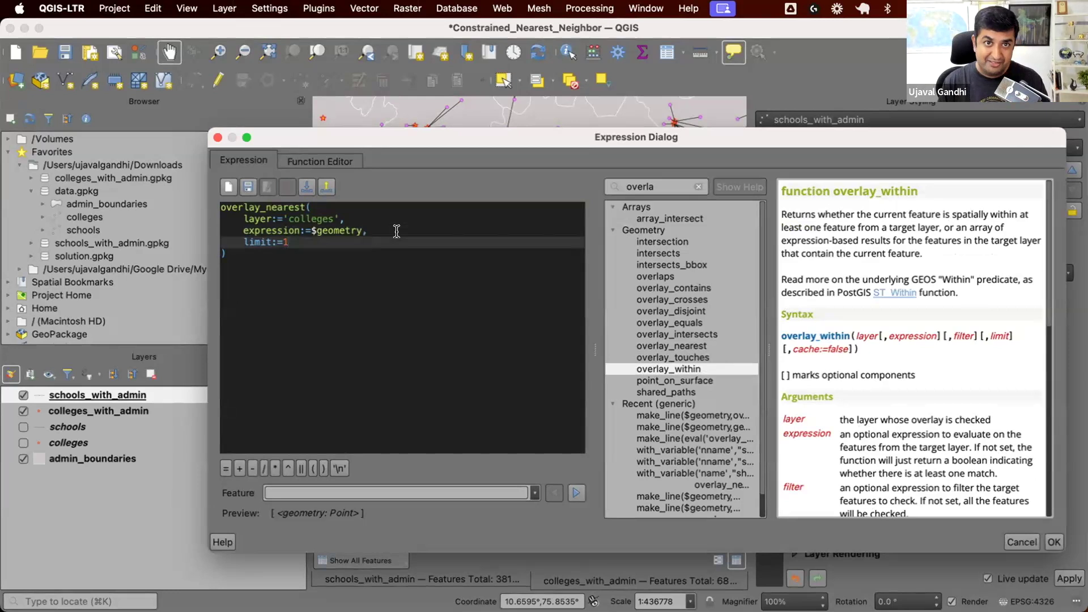
key("BackSpace")
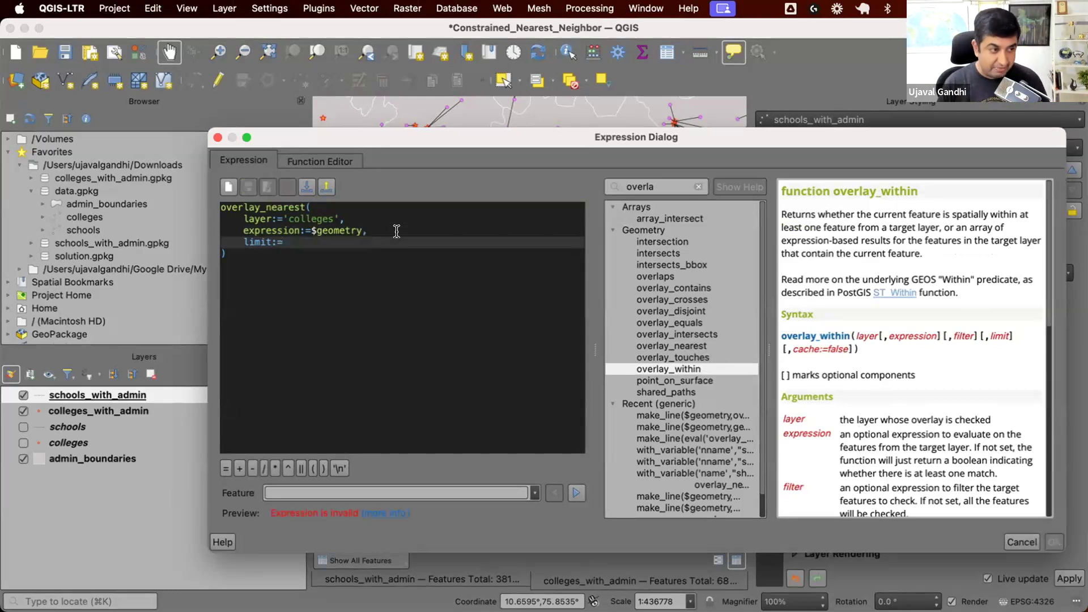
type("-1")
Review the limit argument's description in the overlay_nearest help
scroll(937, 417, "down", 5)
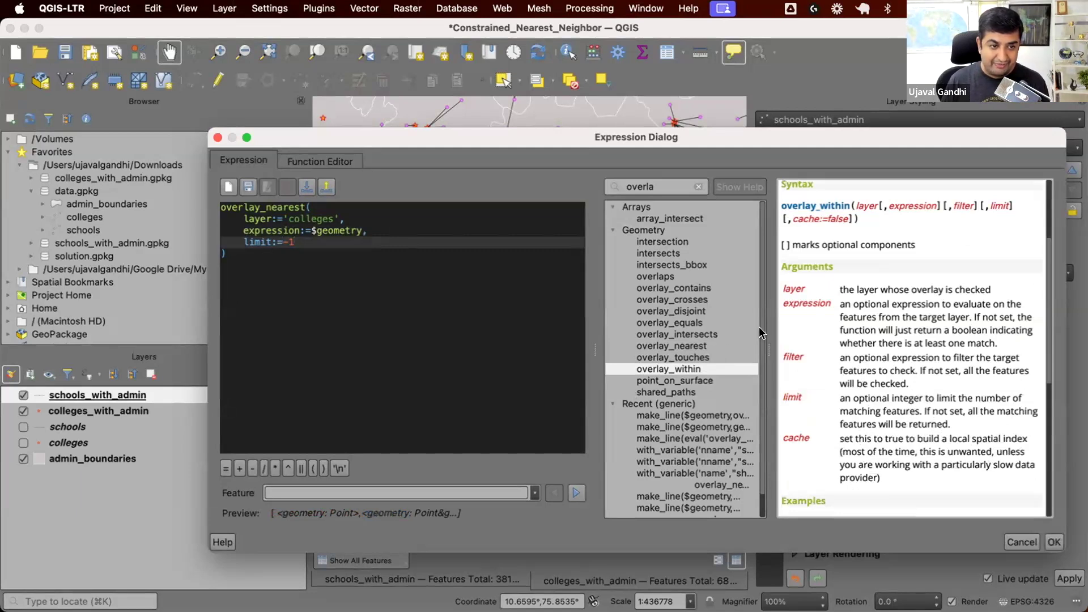
left_click(687, 345)
scroll(861, 402, "down", 5)
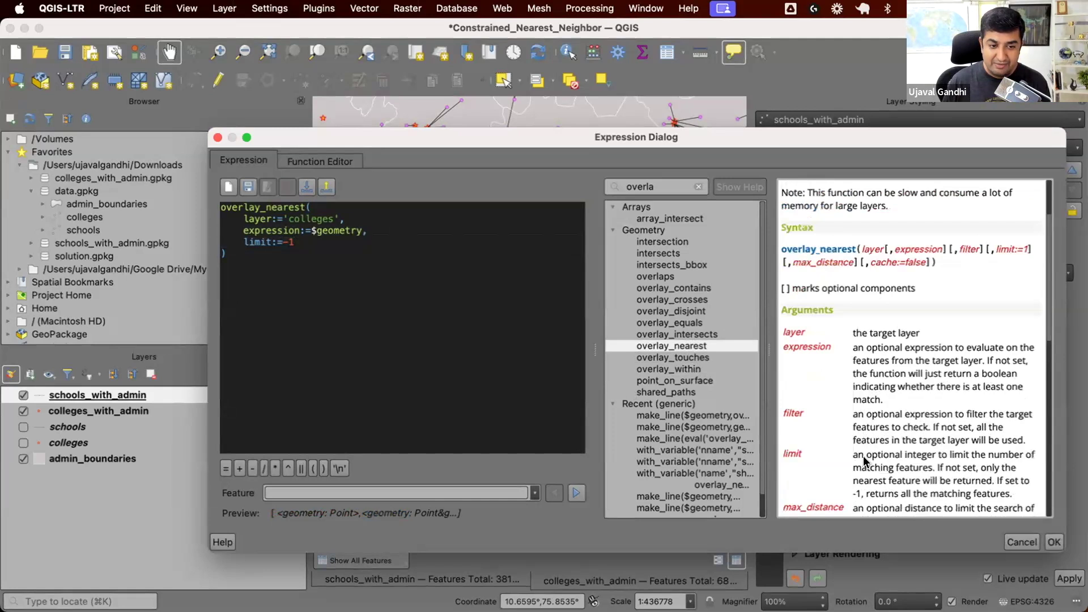
left_click(490, 347)
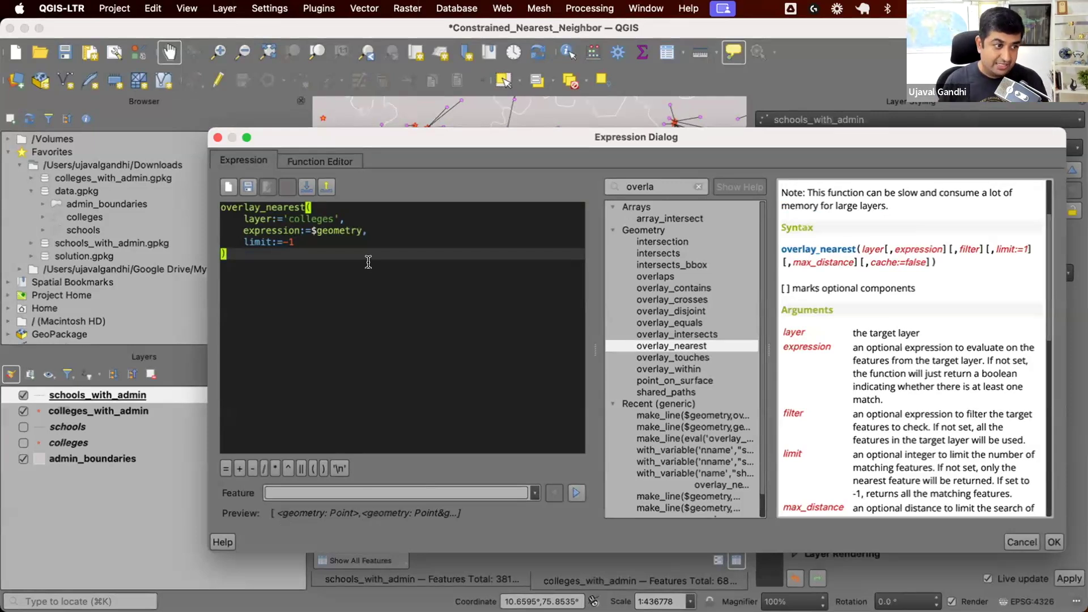
left_click(344, 231)
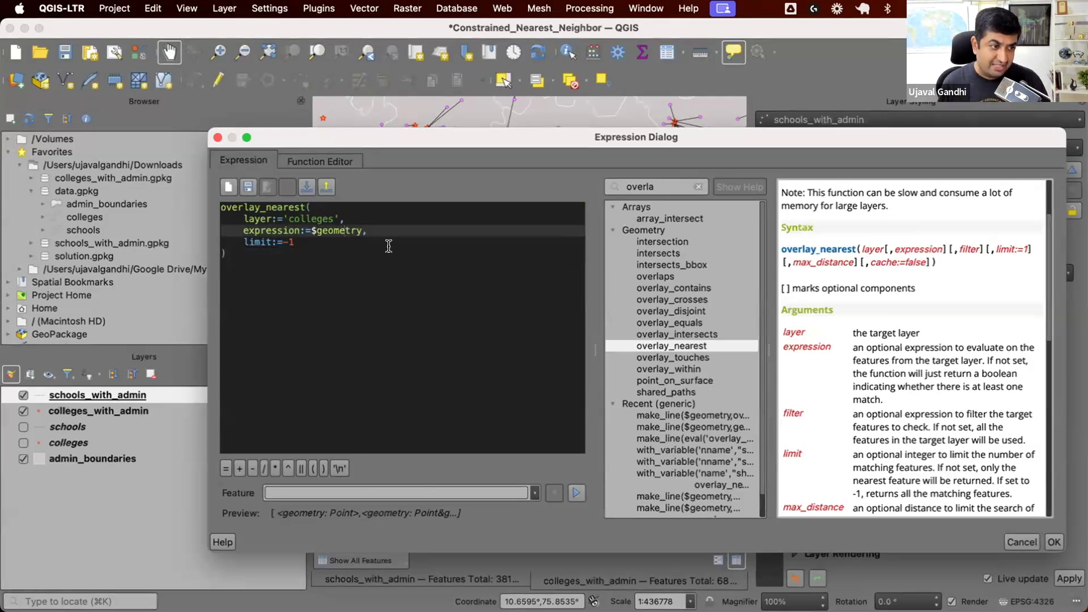
key("BackSpace")
key("BackSpace")
key("BackSpace")
key("BackSpace")
key("BackSpace")
key("BackSpace")
key("BackSpace")
key("BackSpace")
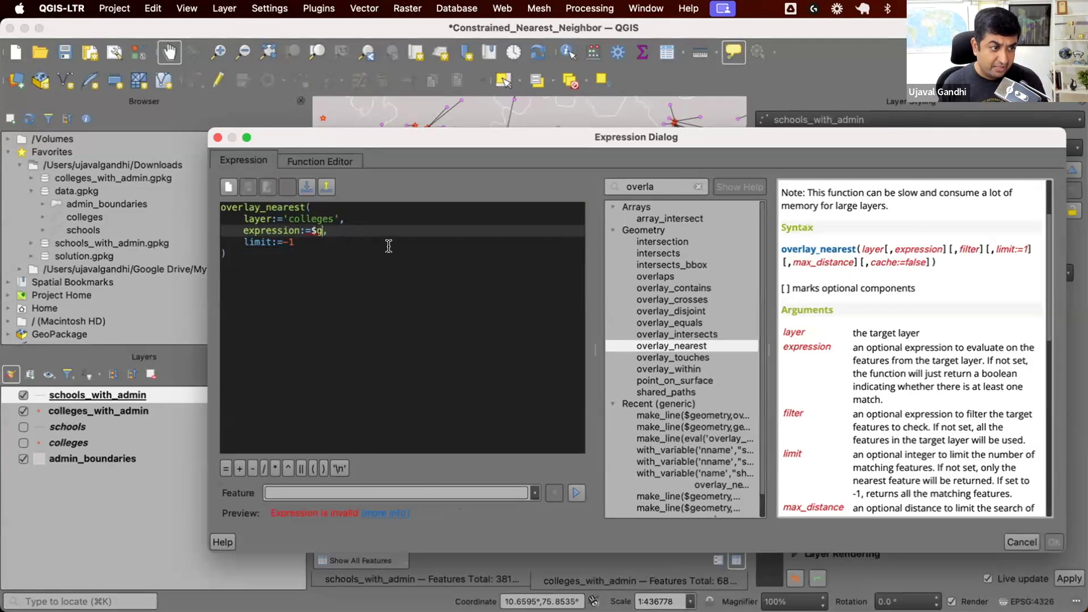
key("BackSpace")
type("@feature")
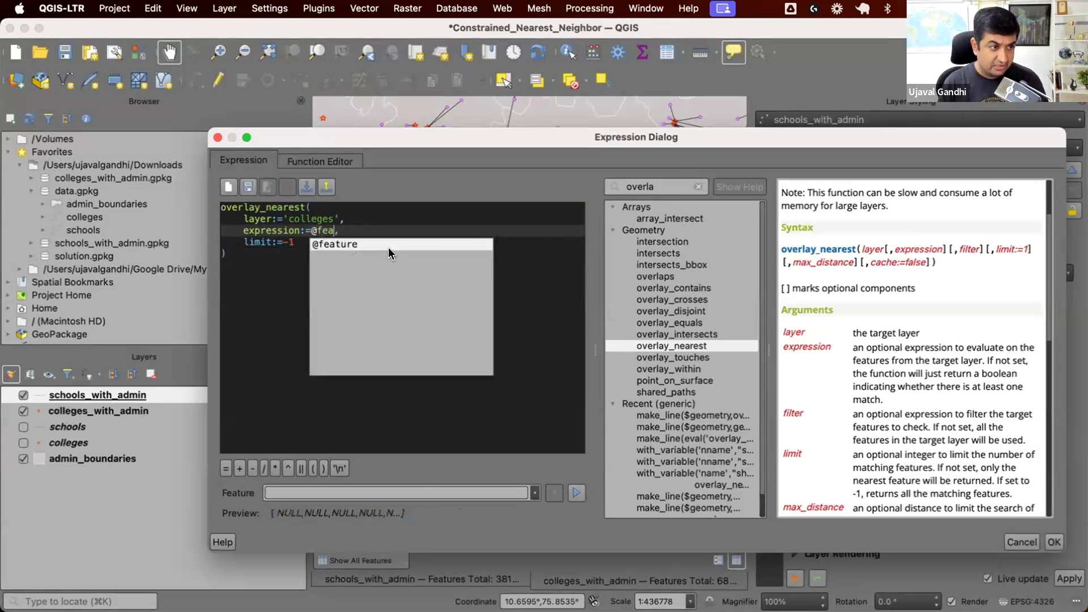
left_click(507, 278)
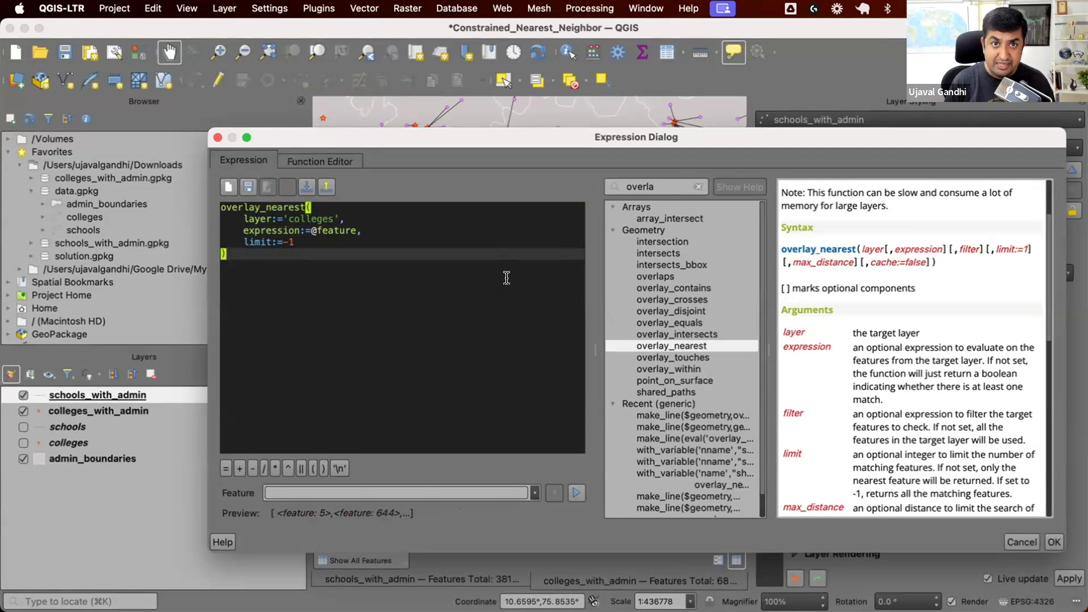
left_click(699, 187)
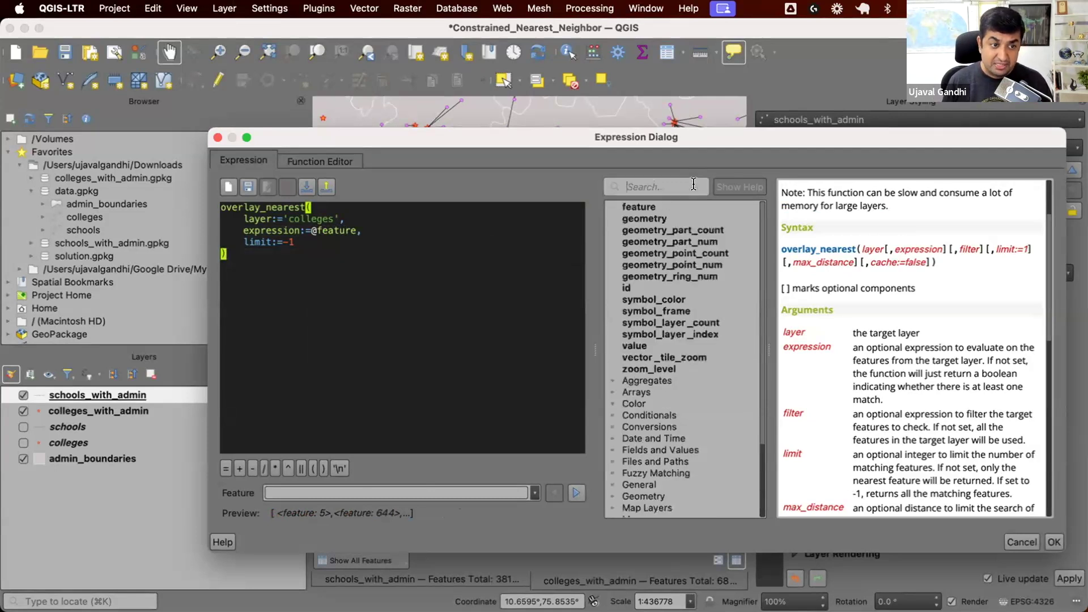
Find array_filter among the array functions and read its syntax, arguments and examples
scroll(667, 398, "down", 3)
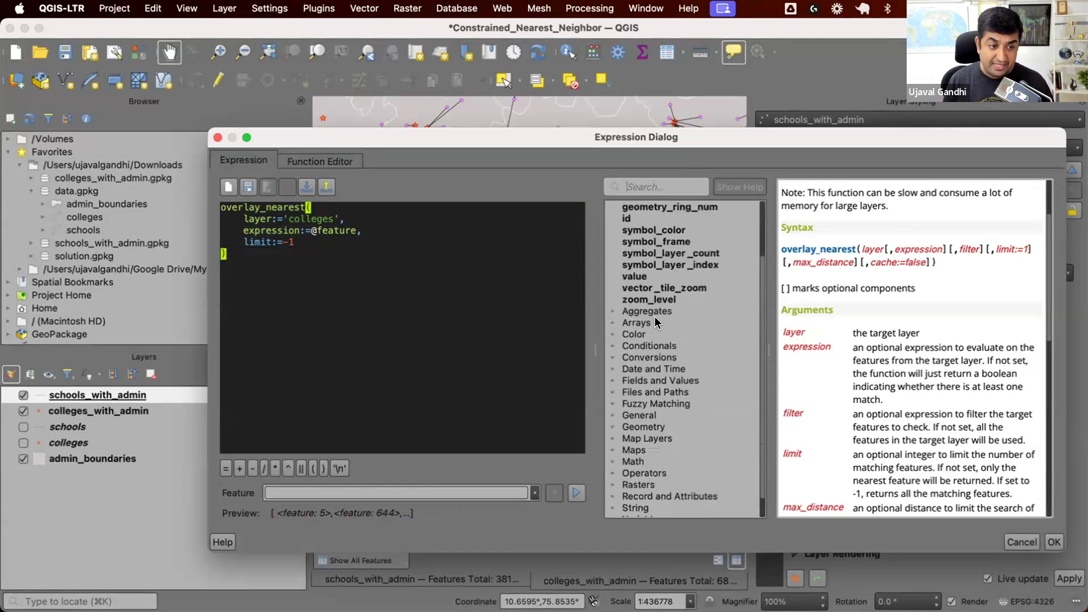
double_click(655, 323)
scroll(671, 357, "down", 2)
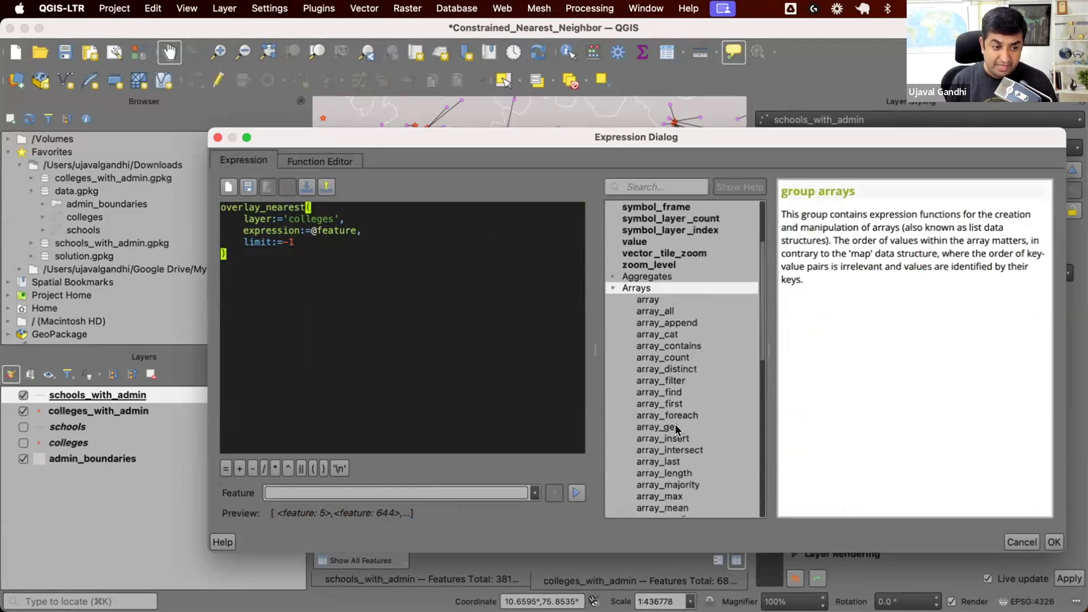
left_click(678, 380)
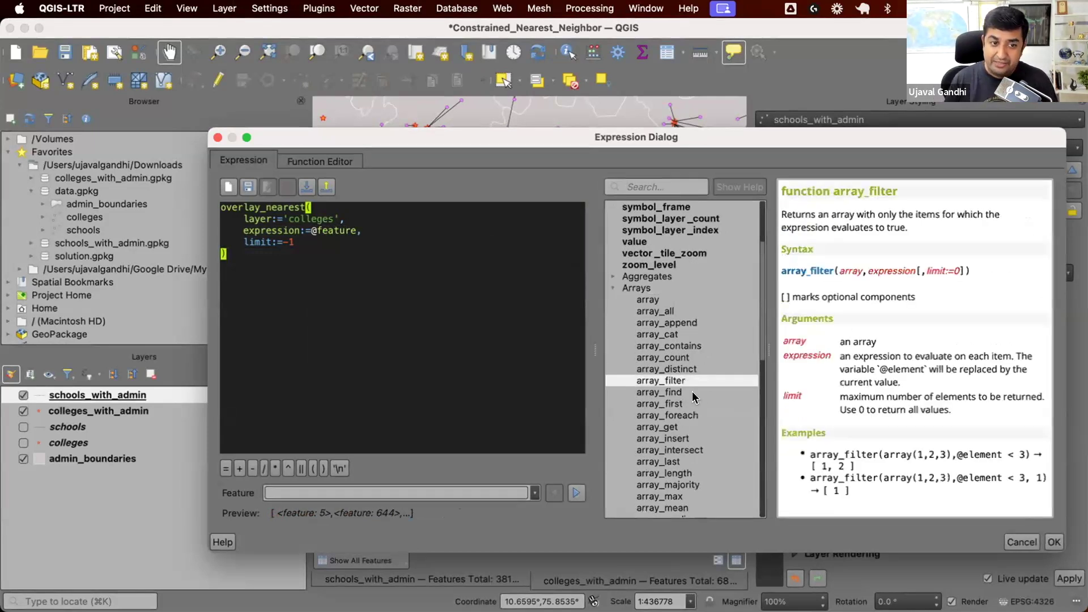
left_click(222, 207)
type("ay_f")
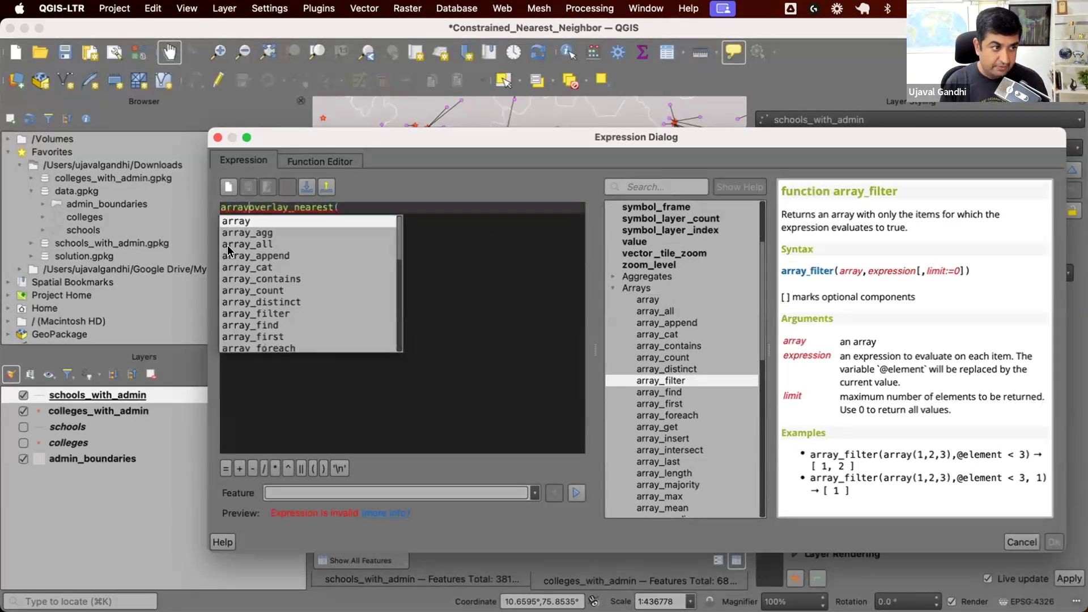
type("ilter(")
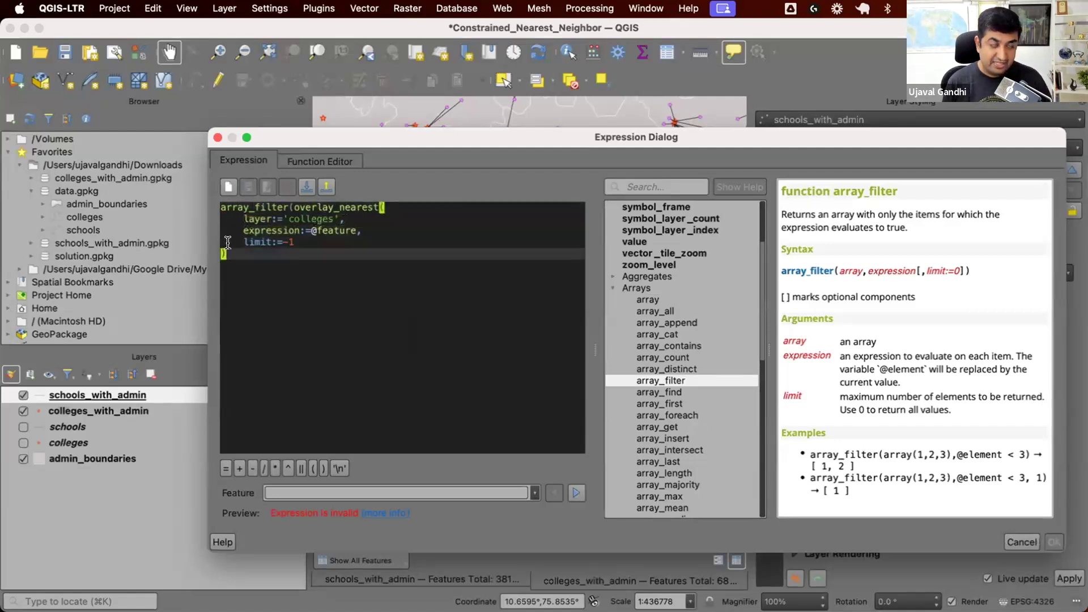
type(",")
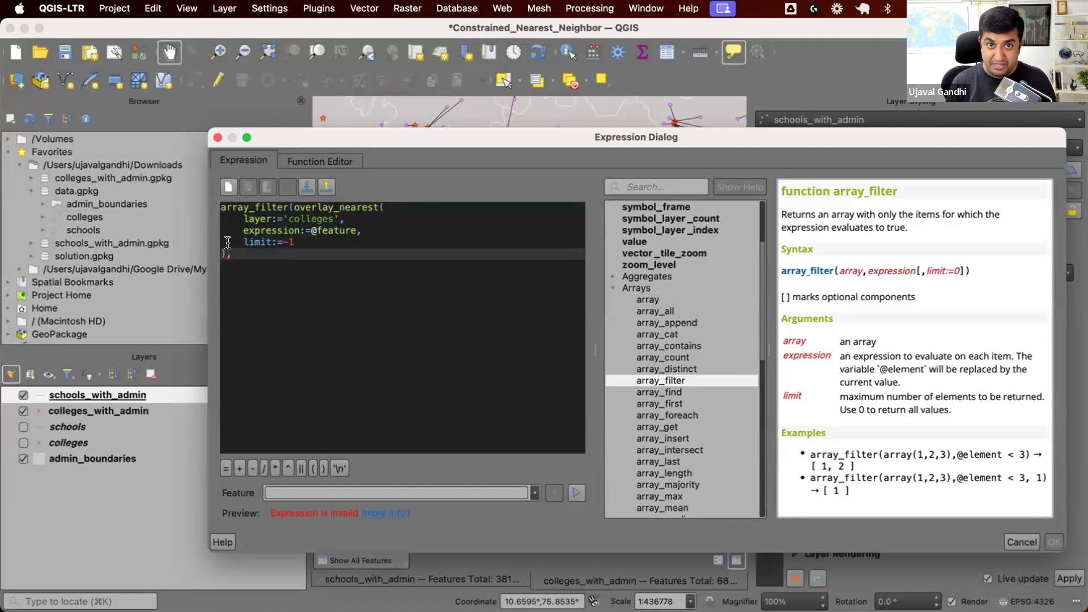
type("@element")
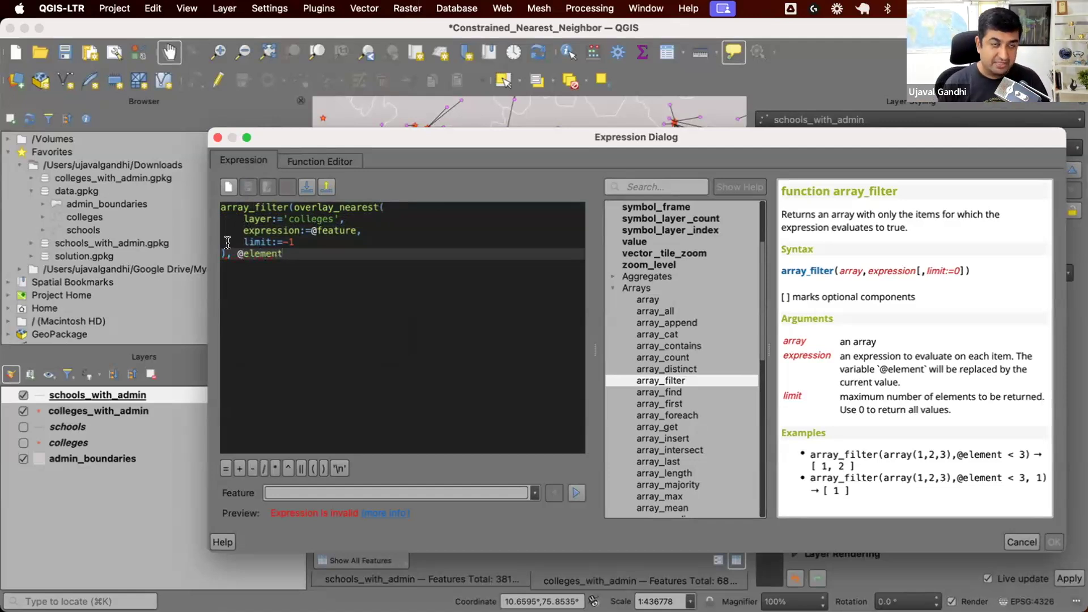
key("Left")
key("Left")
key("Left")
key("Left")
key("Left")
key("Left")
key("Left")
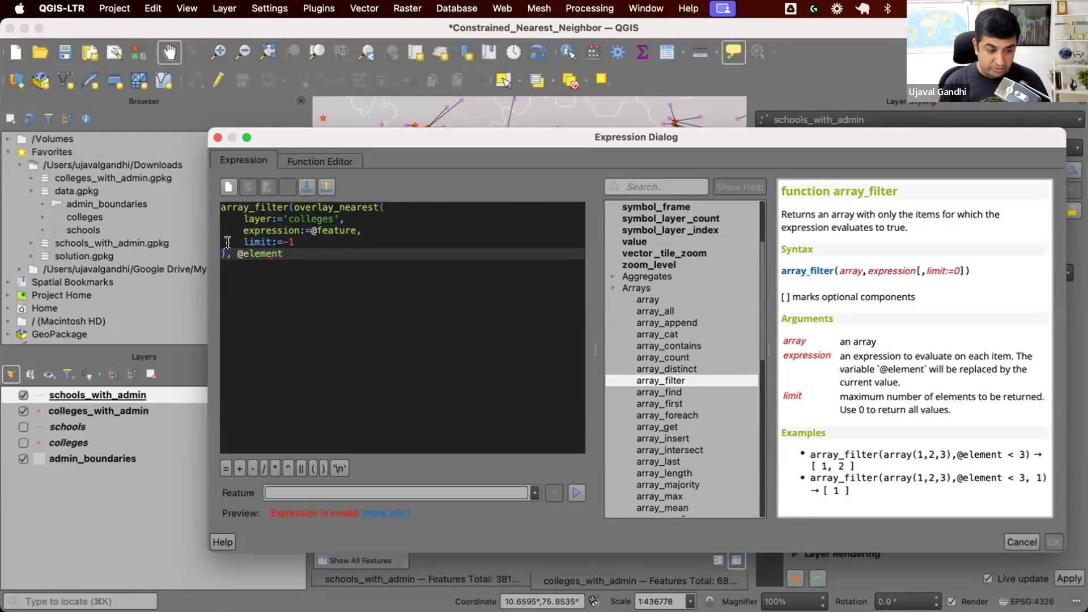
Search the function list for "attri" and read both variants of the attribute function
left_click(644, 185)
type("attr")
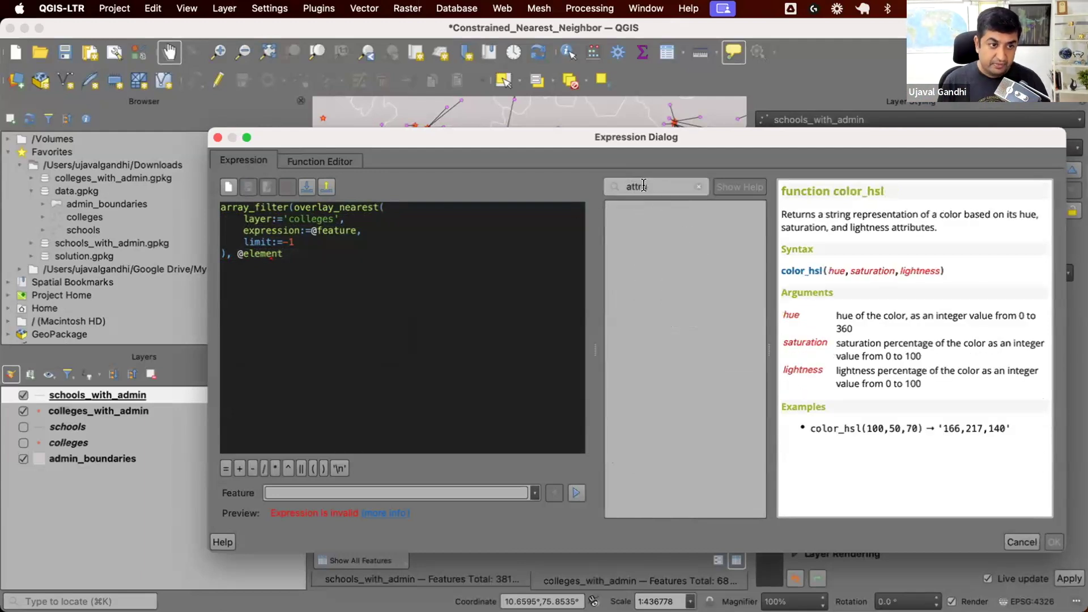
type("i")
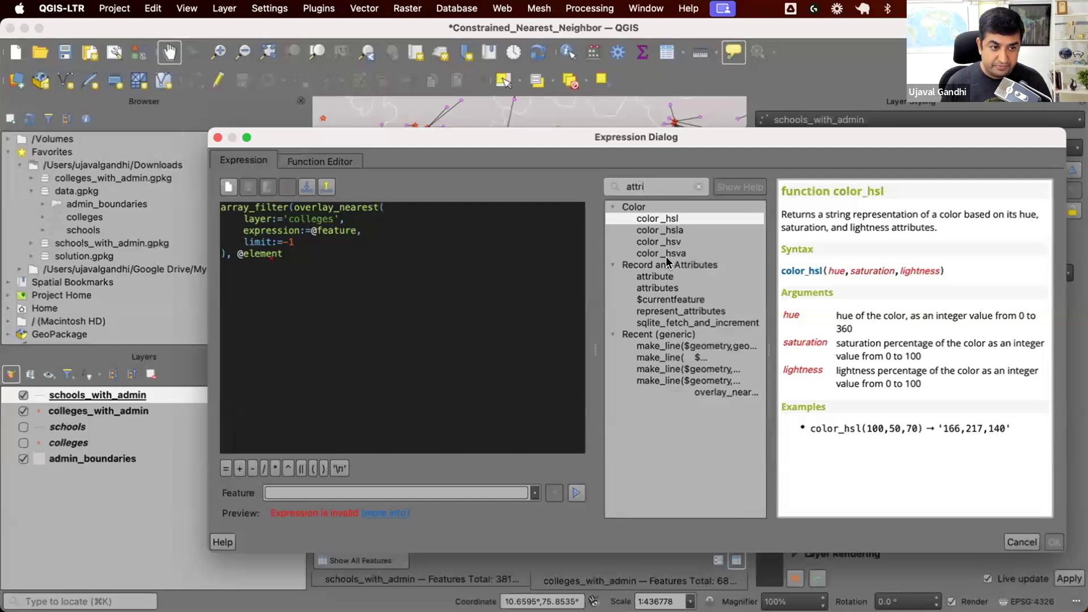
left_click(658, 274)
scroll(808, 322, "down", 4)
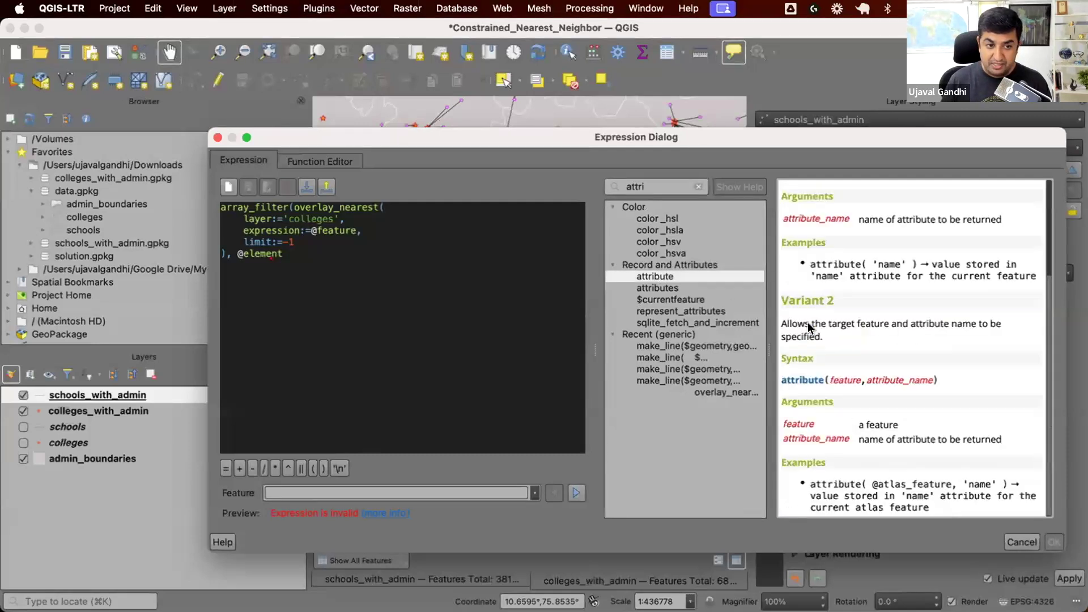
scroll(830, 201, "up", 3)
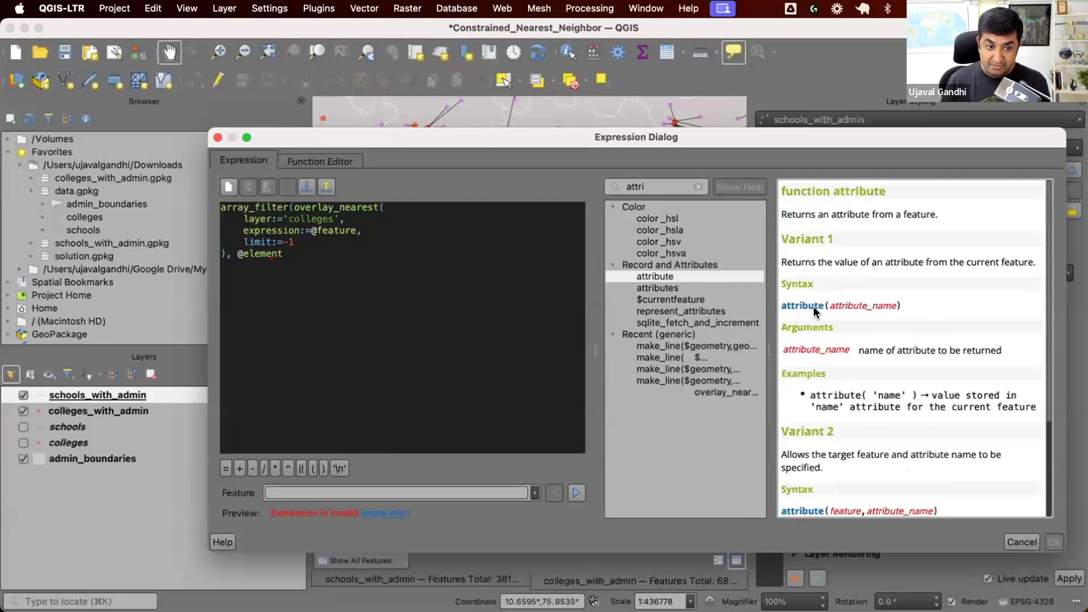
scroll(814, 306, "down", 3)
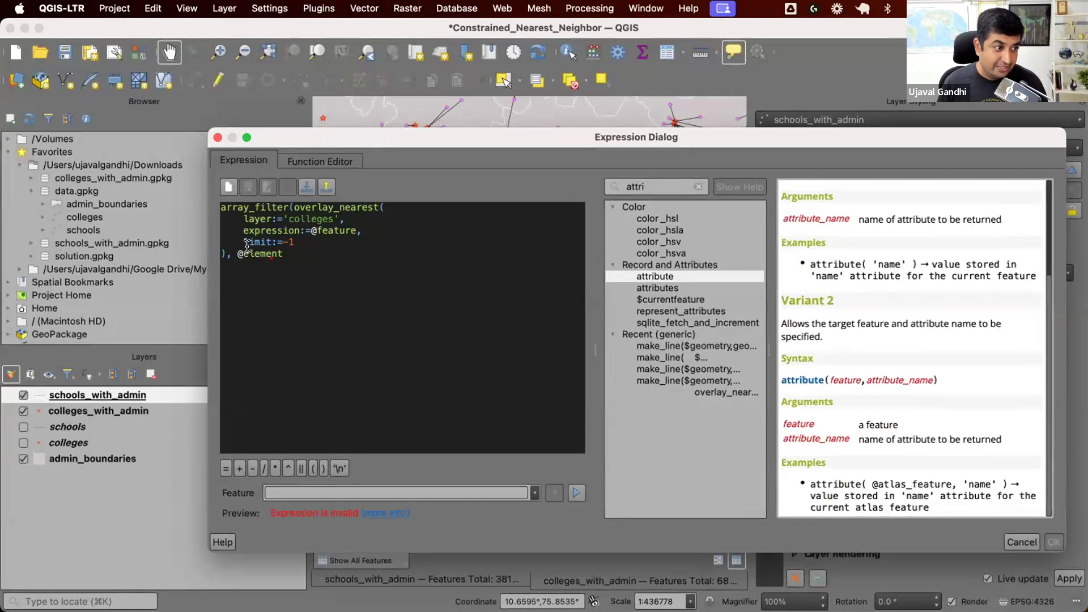
left_click(277, 333)
type("attrub")
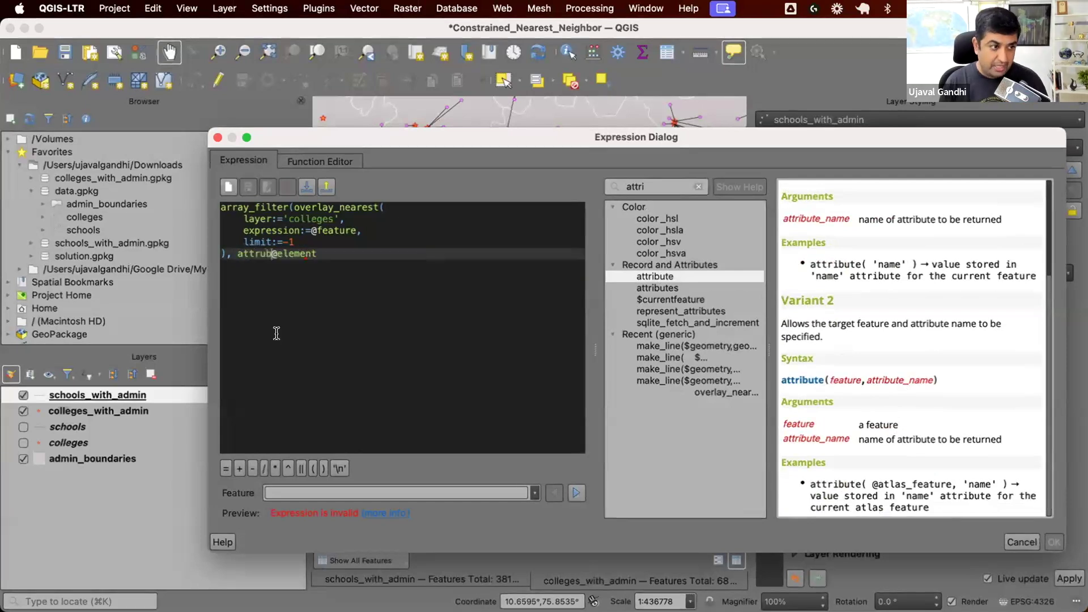
key("BackSpace")
key("BackSpace")
type("ibute(")
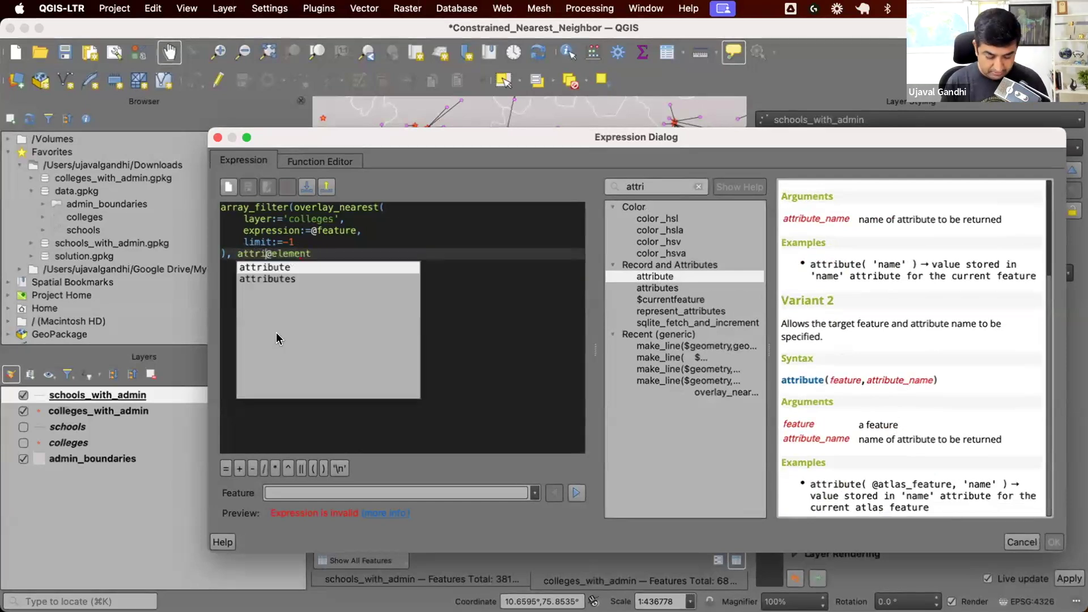
key("Right")
key("Right")
key("Right")
key("Right")
key("Right")
key("Right")
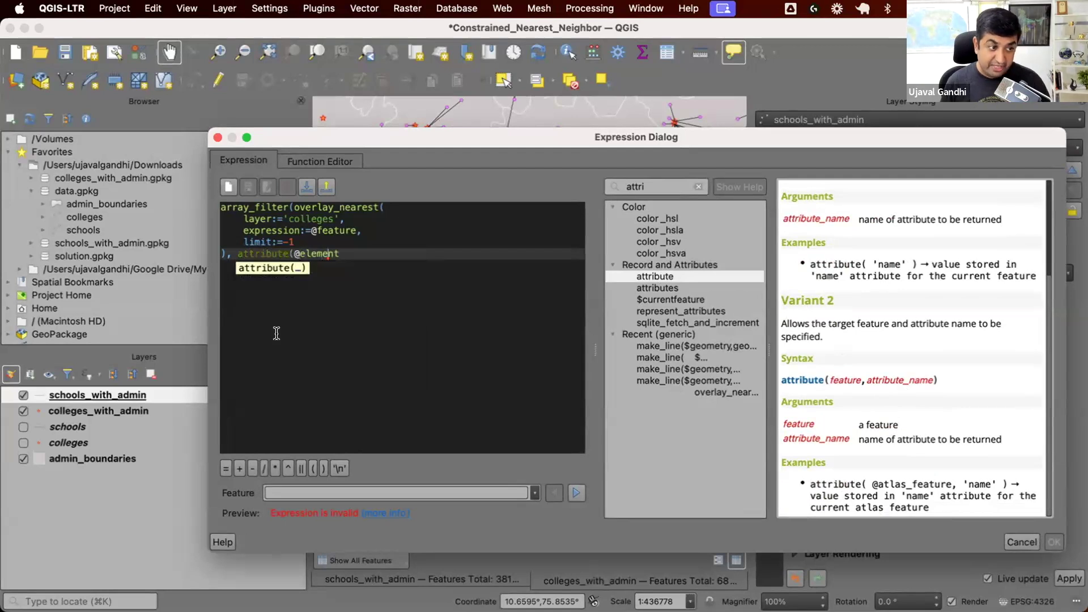
type(",")
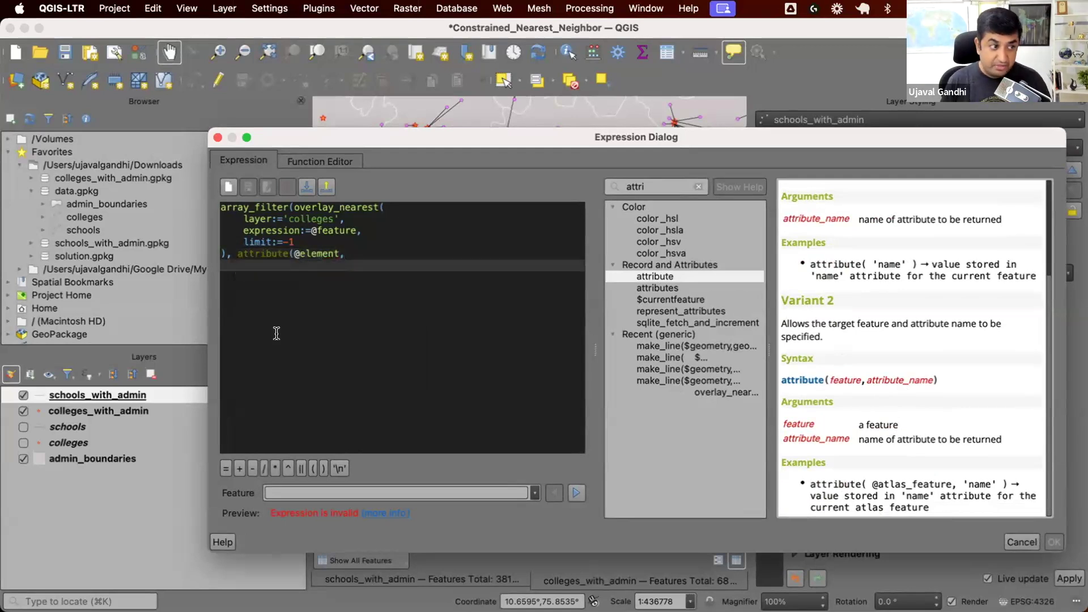
type(" 'sha")
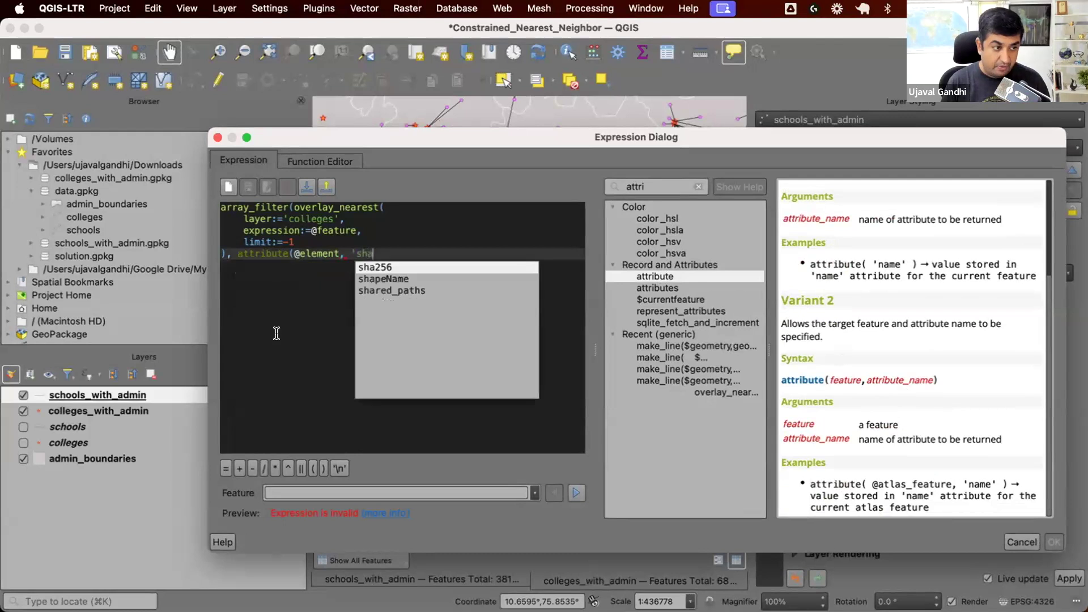
type("peName')")
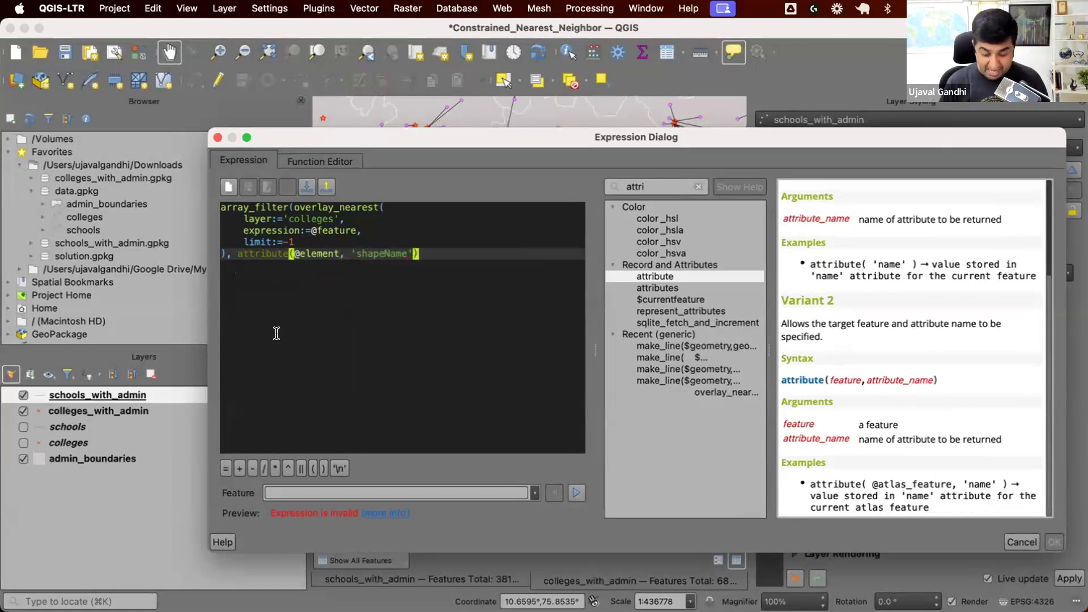
Complete the filter condition by comparing the attribute with the "shapeName" field, and close array_filter
type("=\"shapefi")
key("BackSpace")
key("BackSpace")
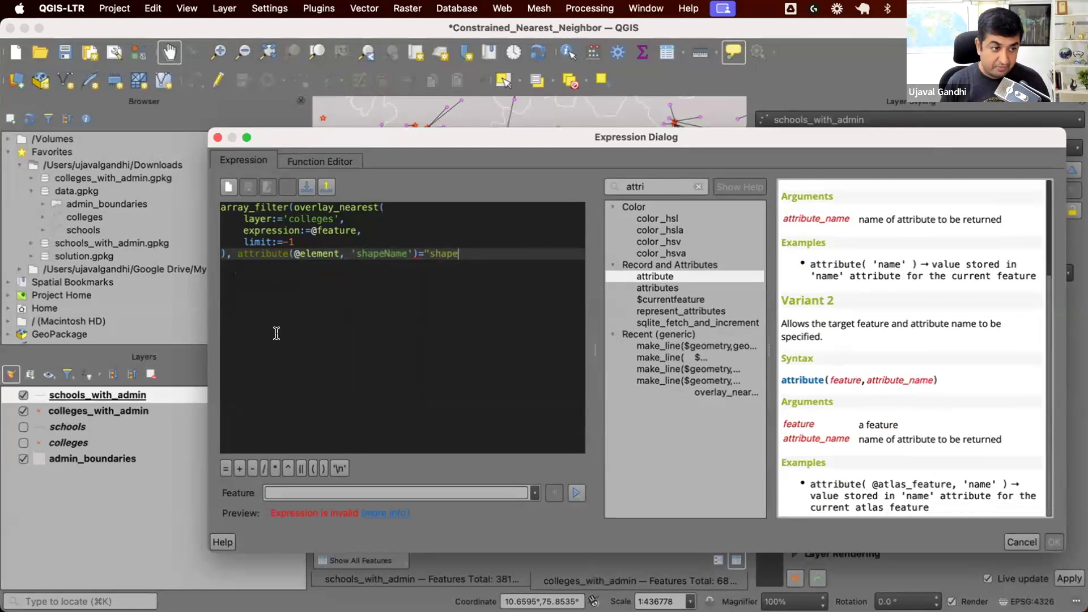
type("Name\"")
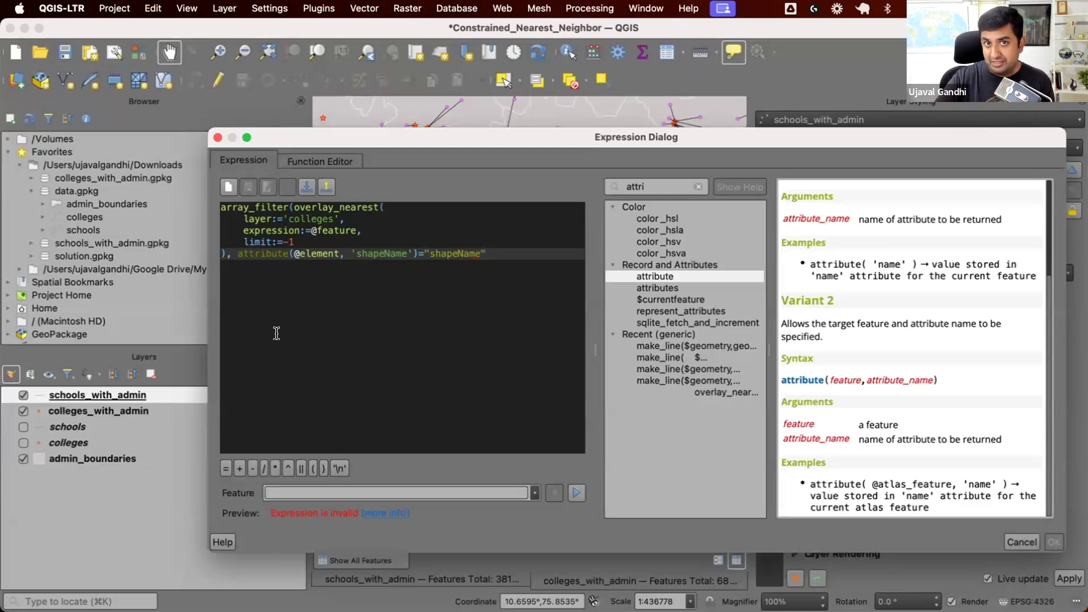
type(")")
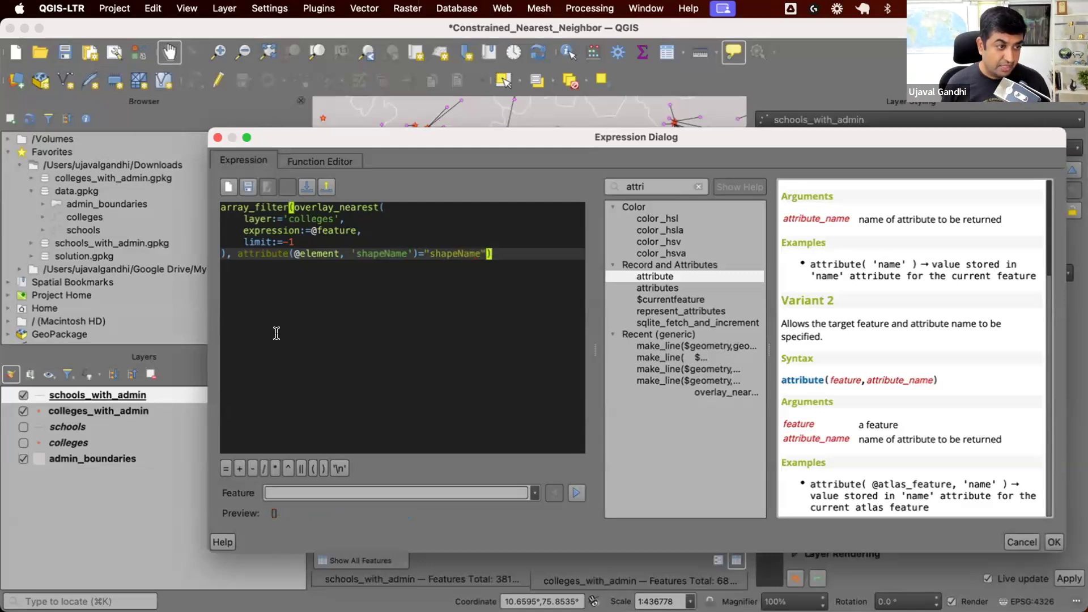
Set overlay_nearest's layer to 'colleges_with_admin' and take the first element of the filtered array with [0]
left_click(334, 219)
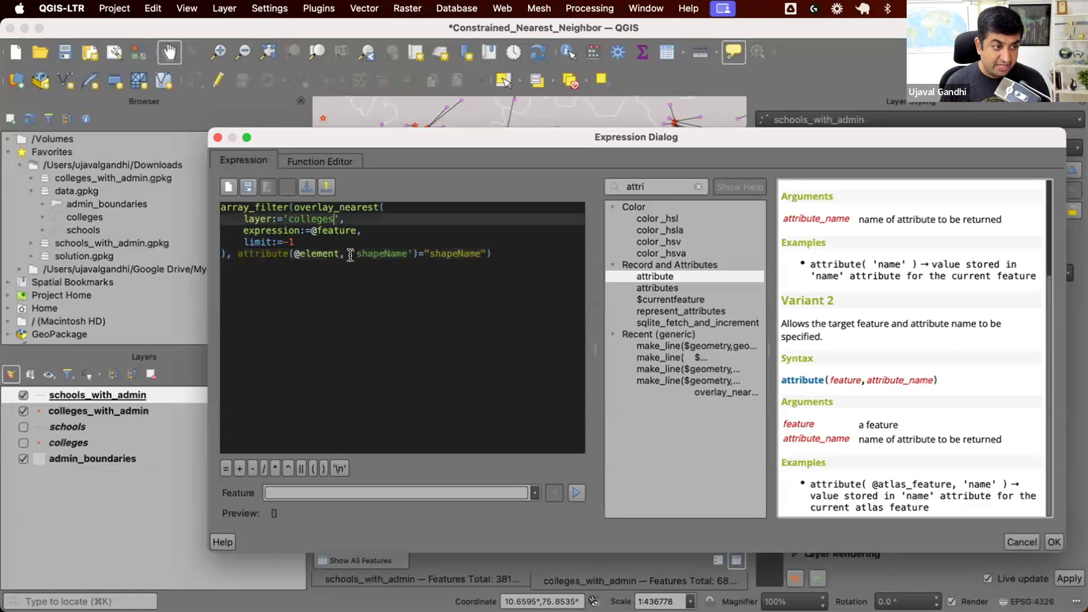
type("_with_admin")
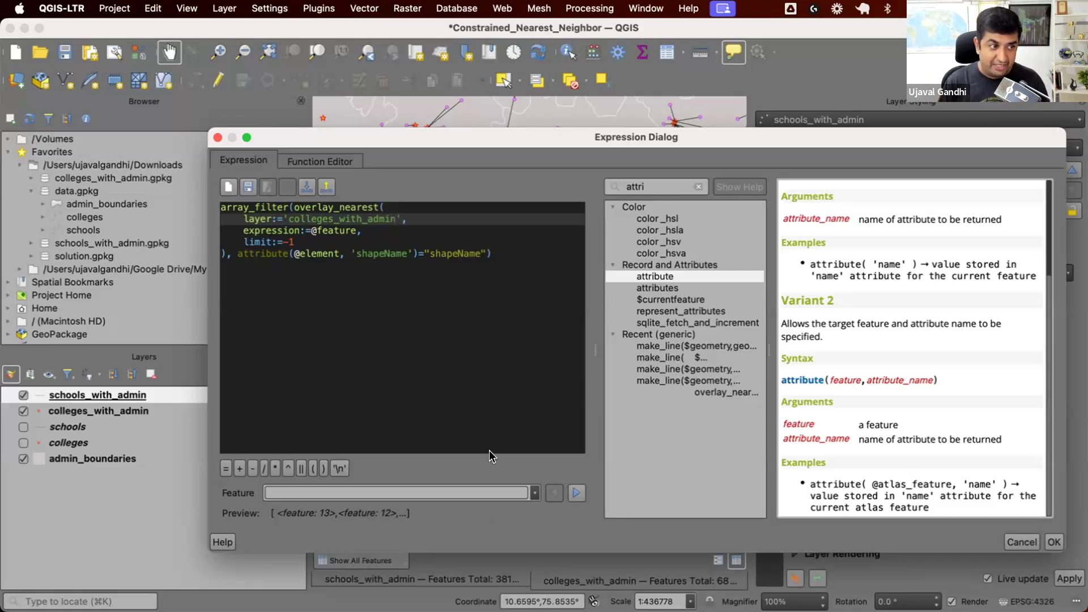
left_click(526, 245)
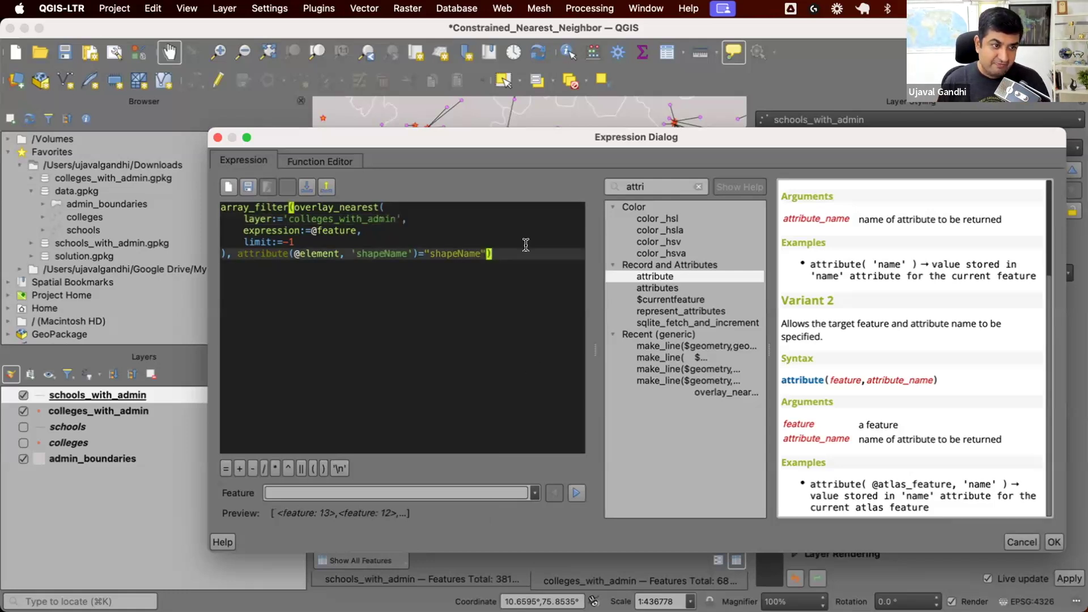
type("[0]")
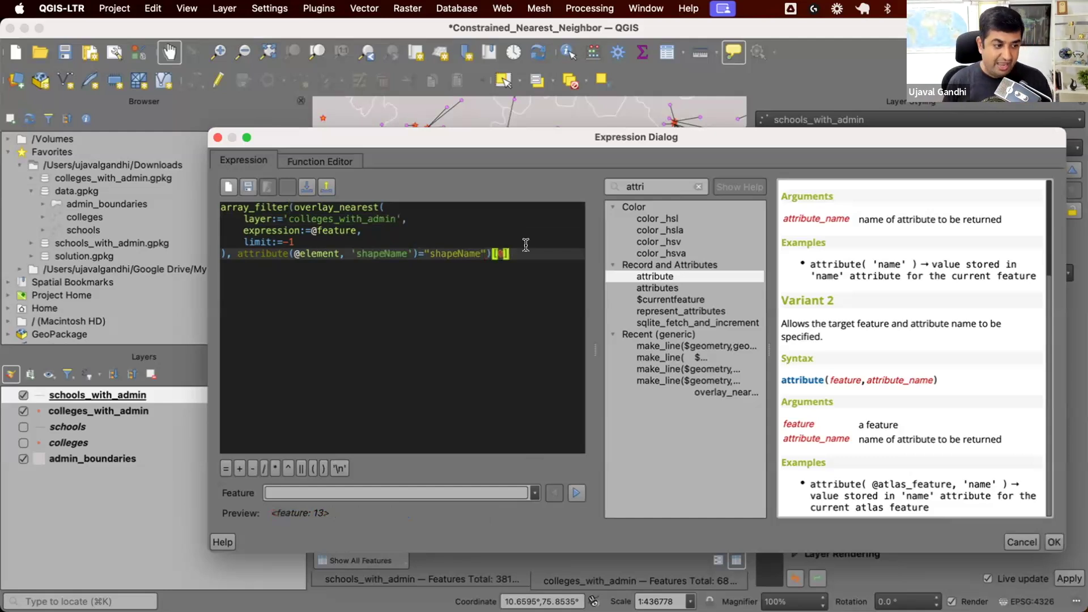
Wrap the whole array_filter(...)[0] expression in the geometry function
key("Up")
key("Up")
key("Up")
key("Up")
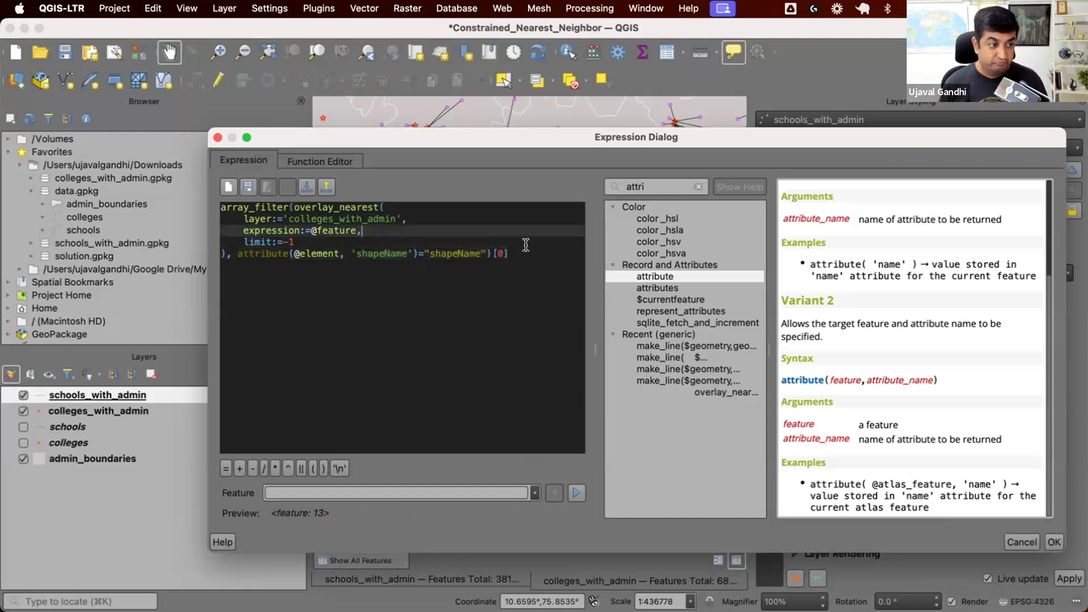
key("Home")
type("geometry(")
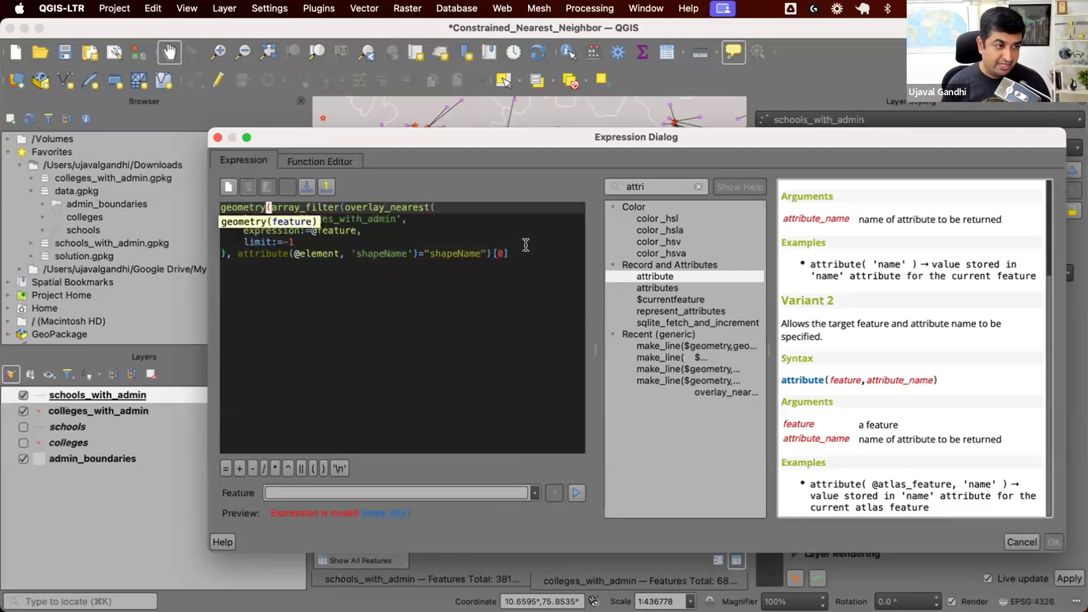
key("Down")
key("Down")
key("Down")
key("Down")
key("End")
type("[0])")
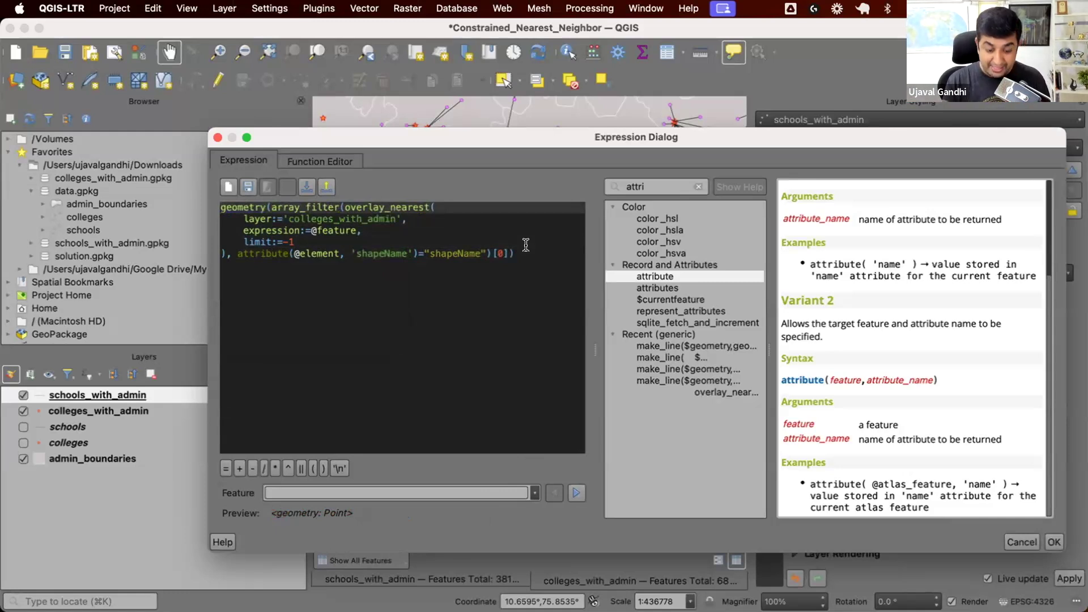
Wrap the expression in make_line with $geometry as the first argument, apply it, and inspect the connecting lines on the map
type("make")
key("Escape")
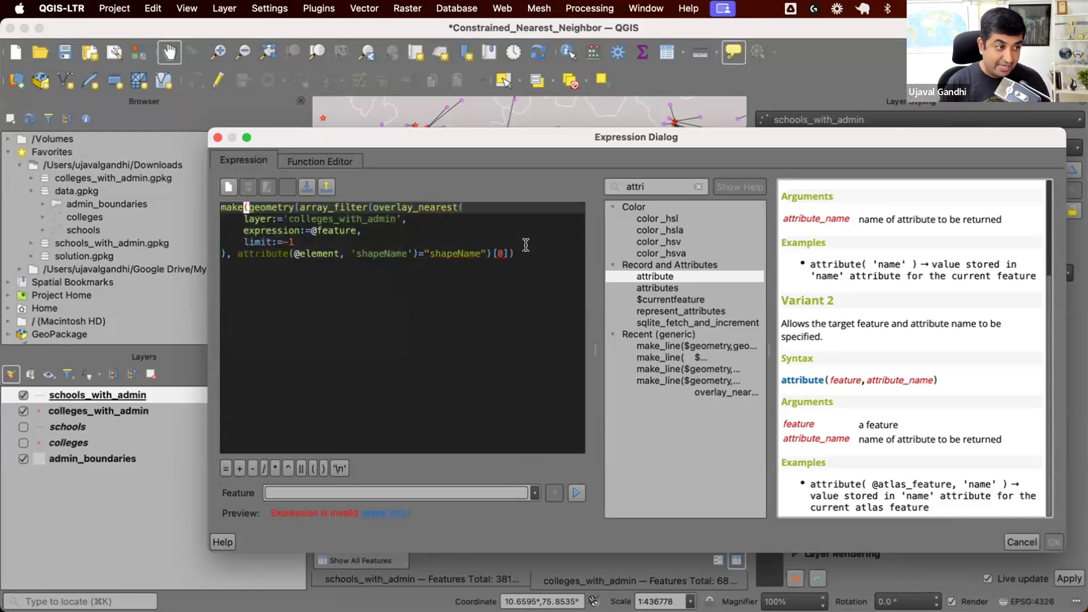
type("_line(")
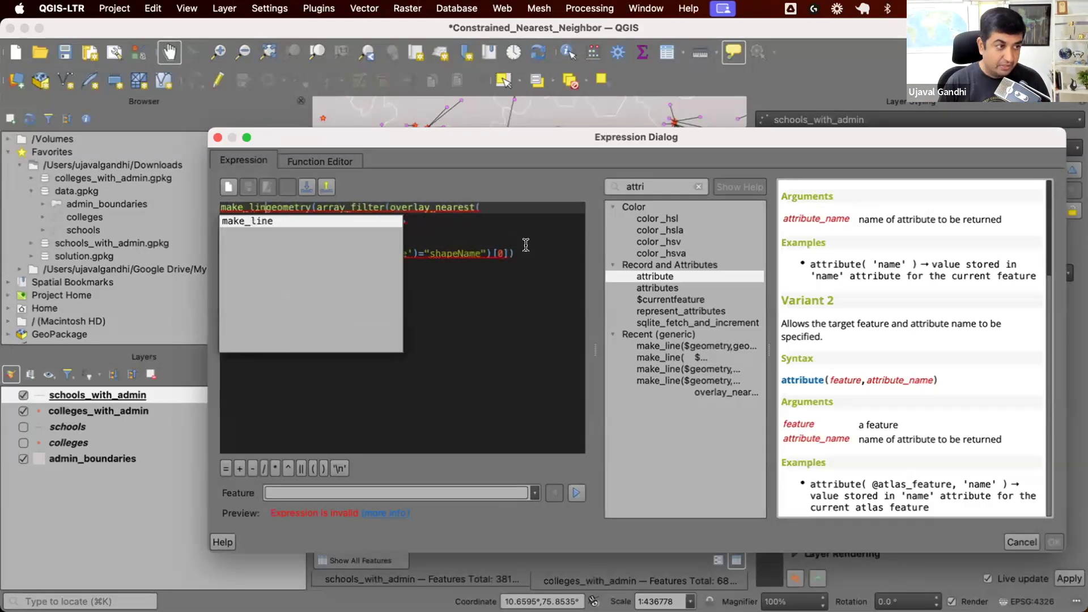
type("$geometry,")
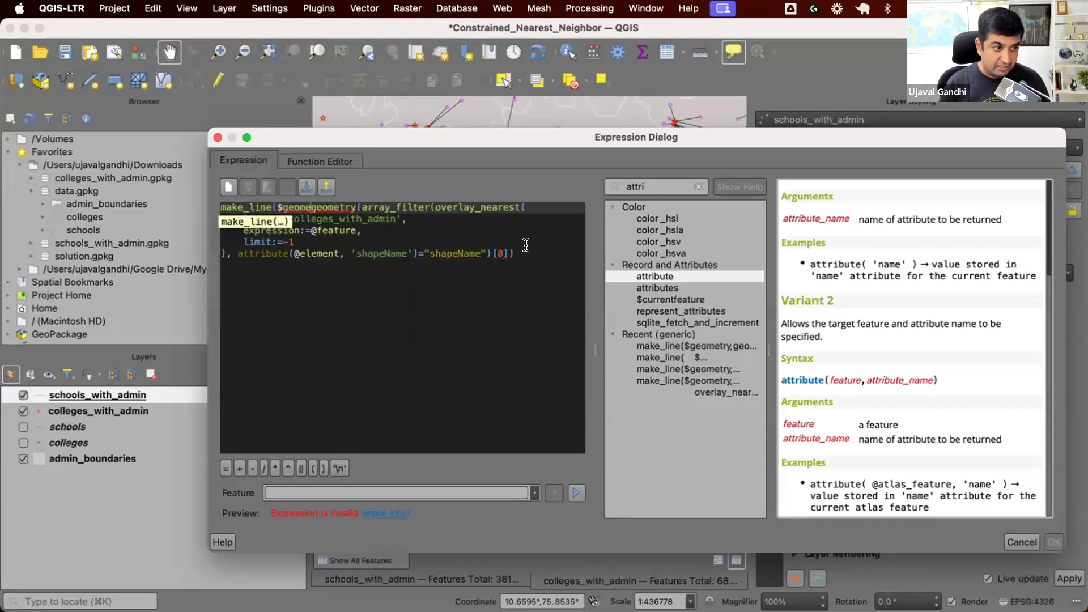
key("Down")
key("Down")
key("Down")
key("Down")
key("End")
type(")")
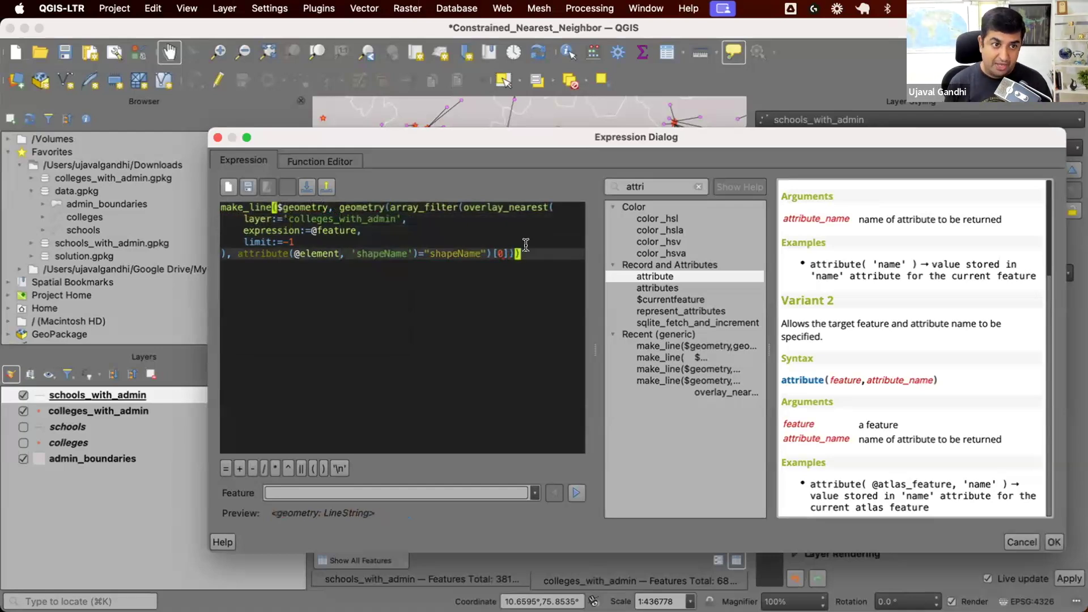
left_click(1053, 543)
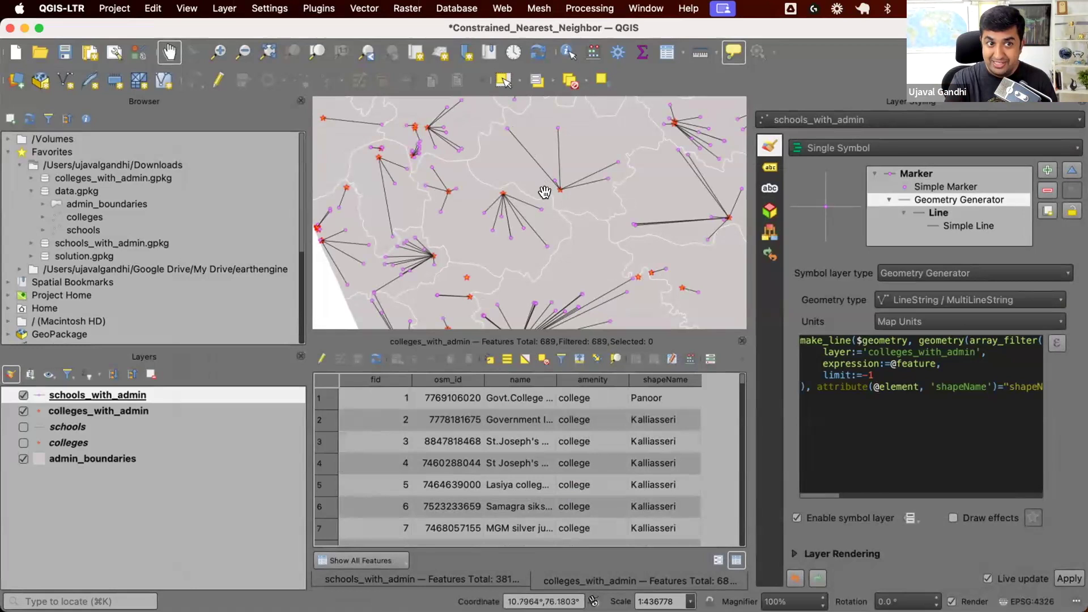
left_click_drag(626, 264, 605, 175)
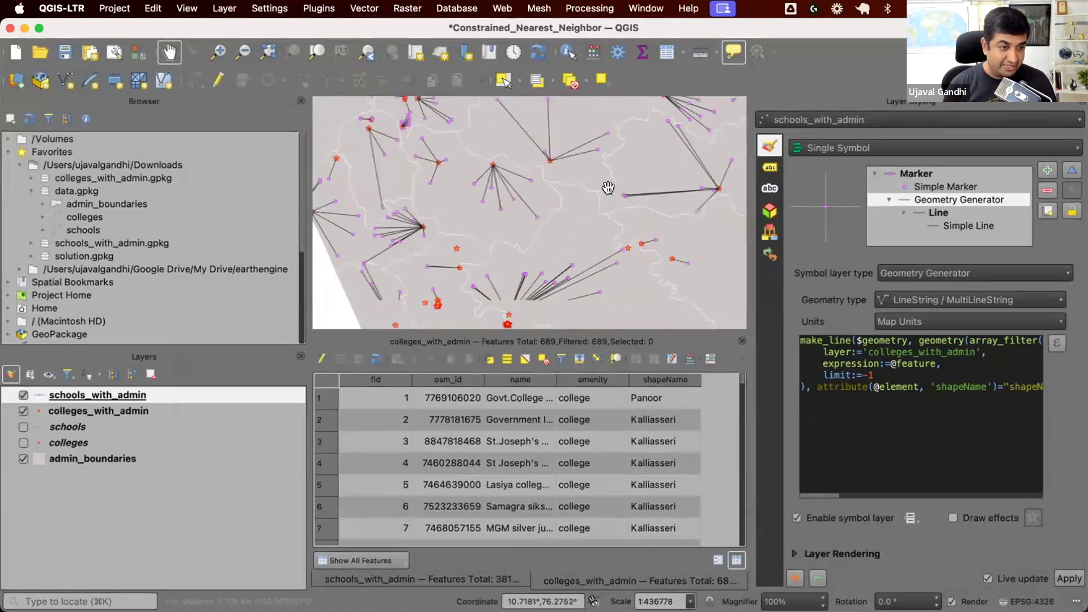
Compare the unconstrained lines of schools with the boundary-constrained lines of schools_with_admin by swapping their visibility, and restore the original layer visibility
left_click_drag(400, 281, 413, 256)
left_click_drag(650, 204, 528, 303)
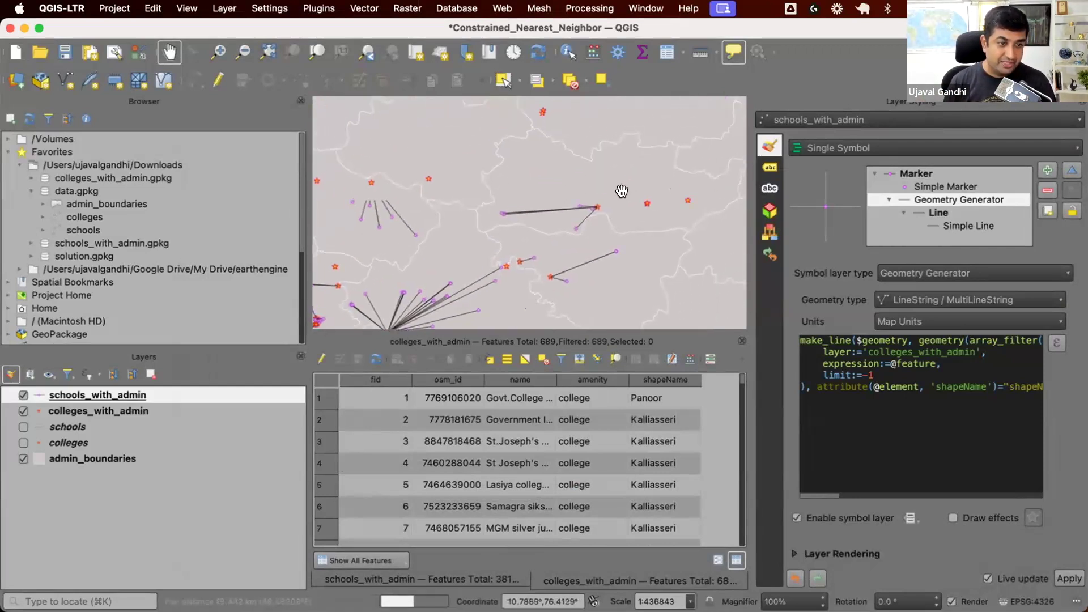
left_click_drag(606, 186, 583, 205)
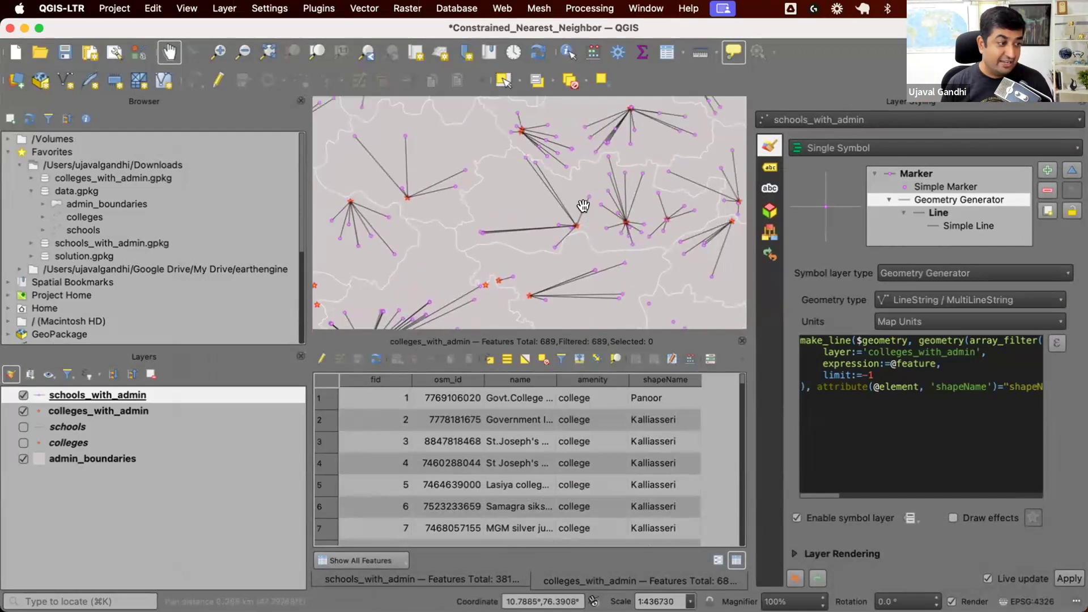
left_click(24, 427)
left_click(22, 395)
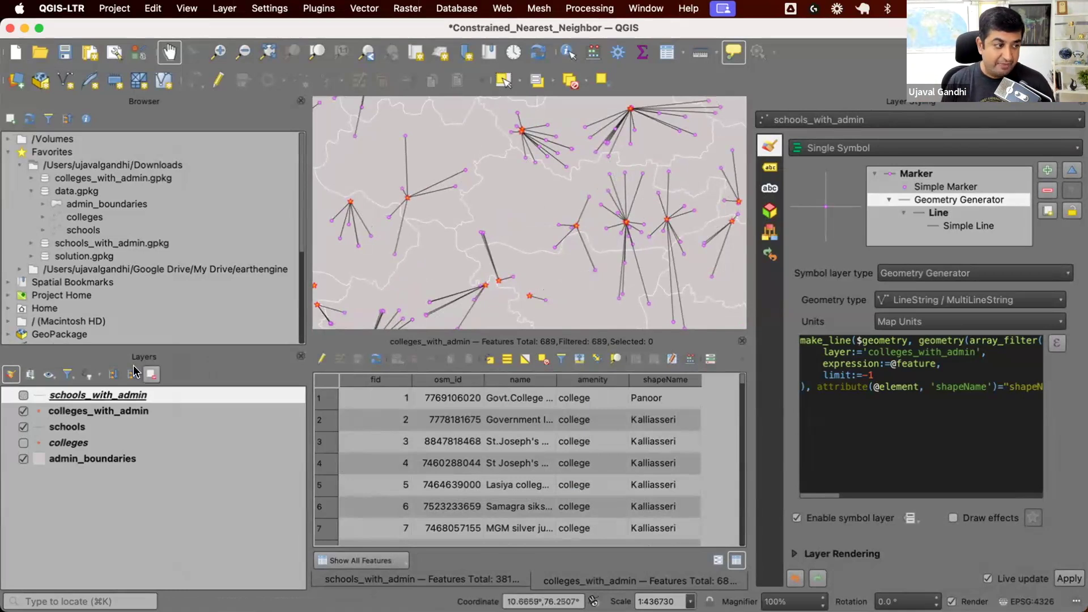
left_click(23, 395)
left_click(23, 428)
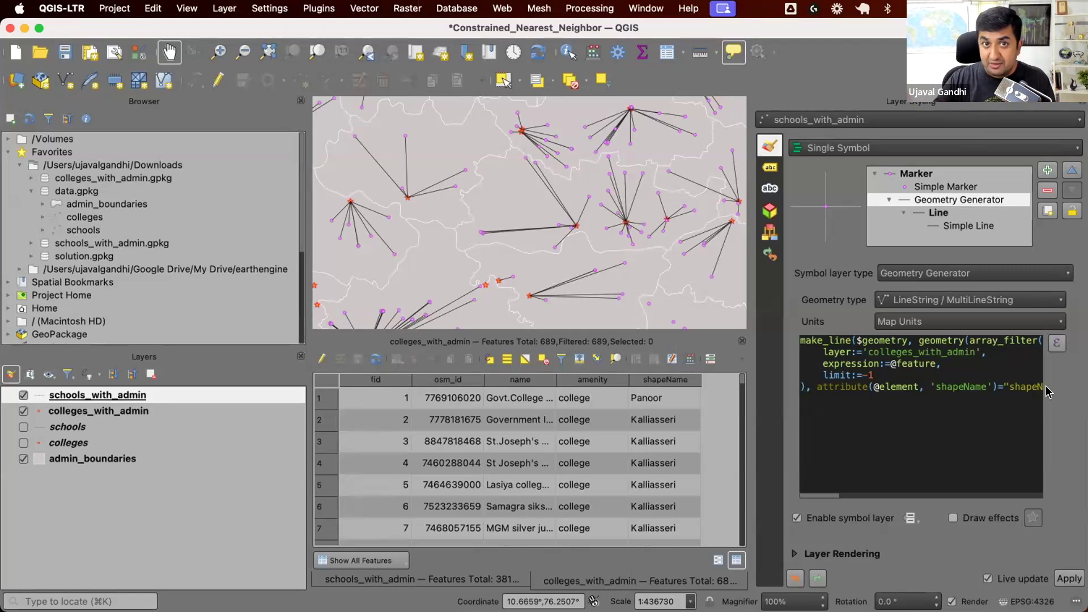
Open the Processing Toolbox and search its algorithms for "field cal" to find the field calculator
left_click(605, 8)
left_click(605, 29)
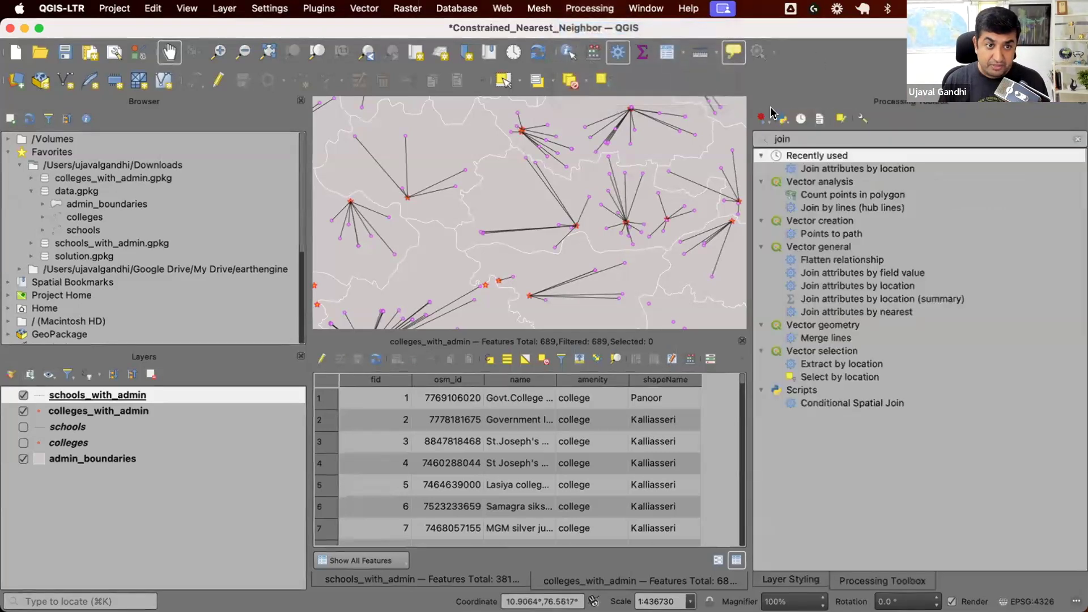
double_click(797, 128)
type("field cal")
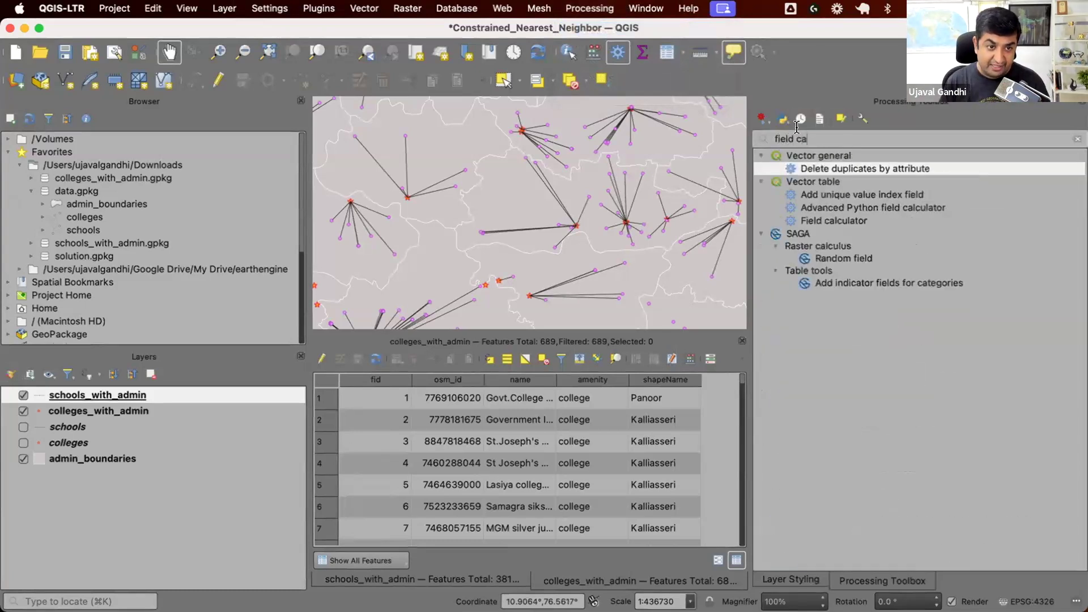